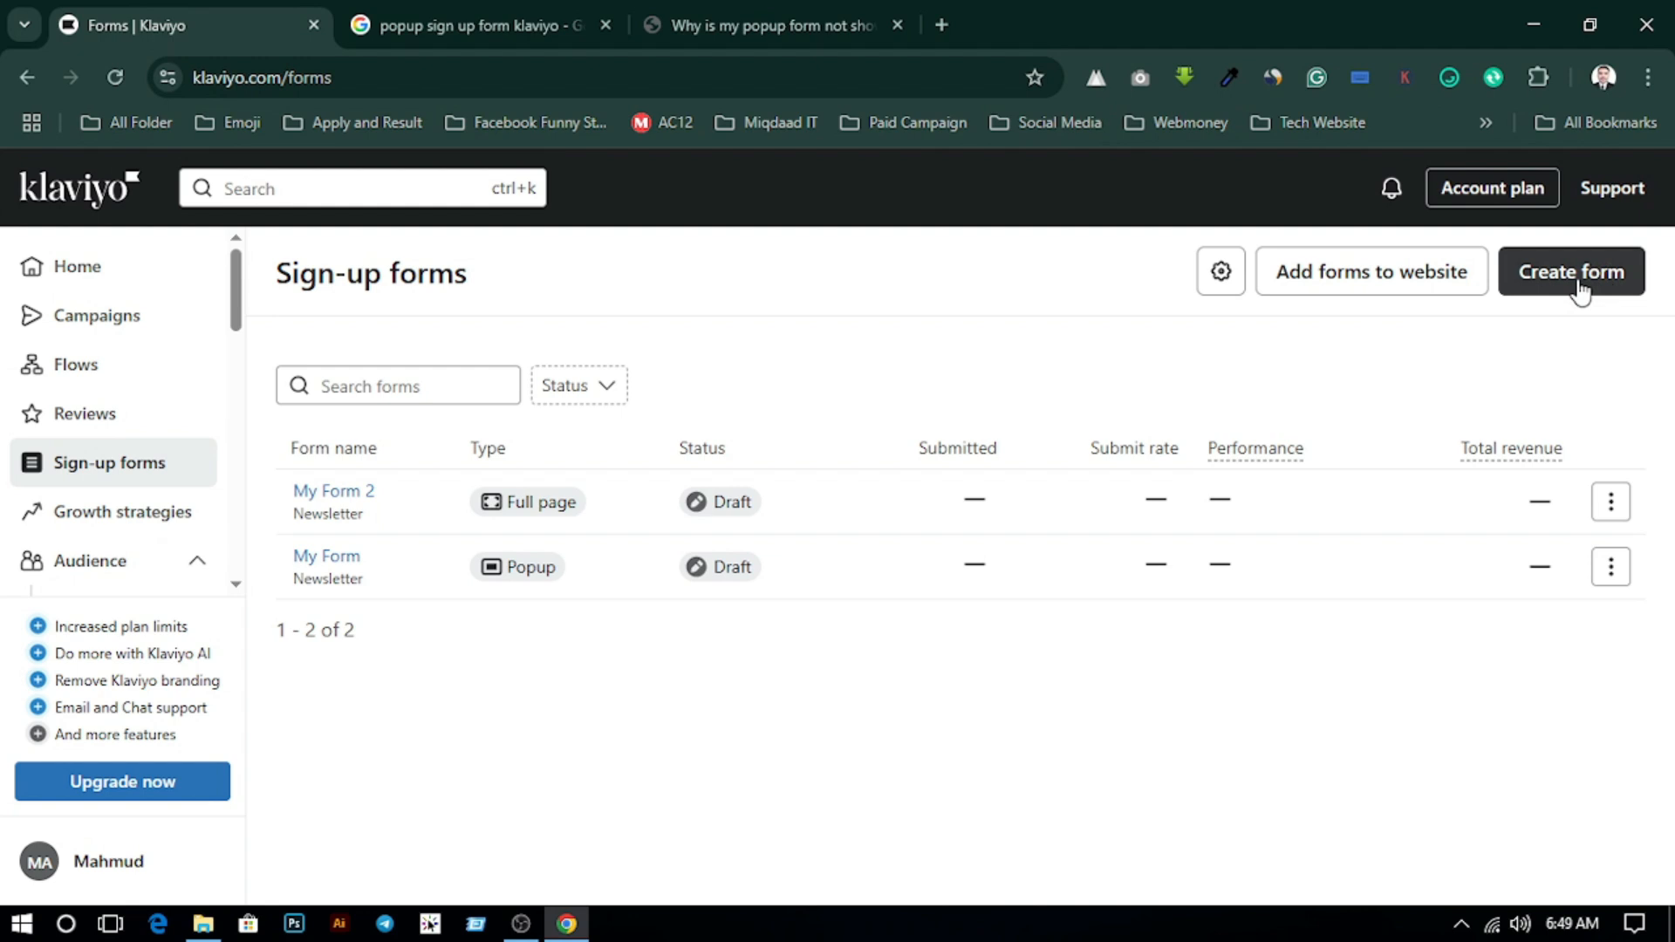
- Start a new blank sign-up form and name it Test
left_click(1549, 295)
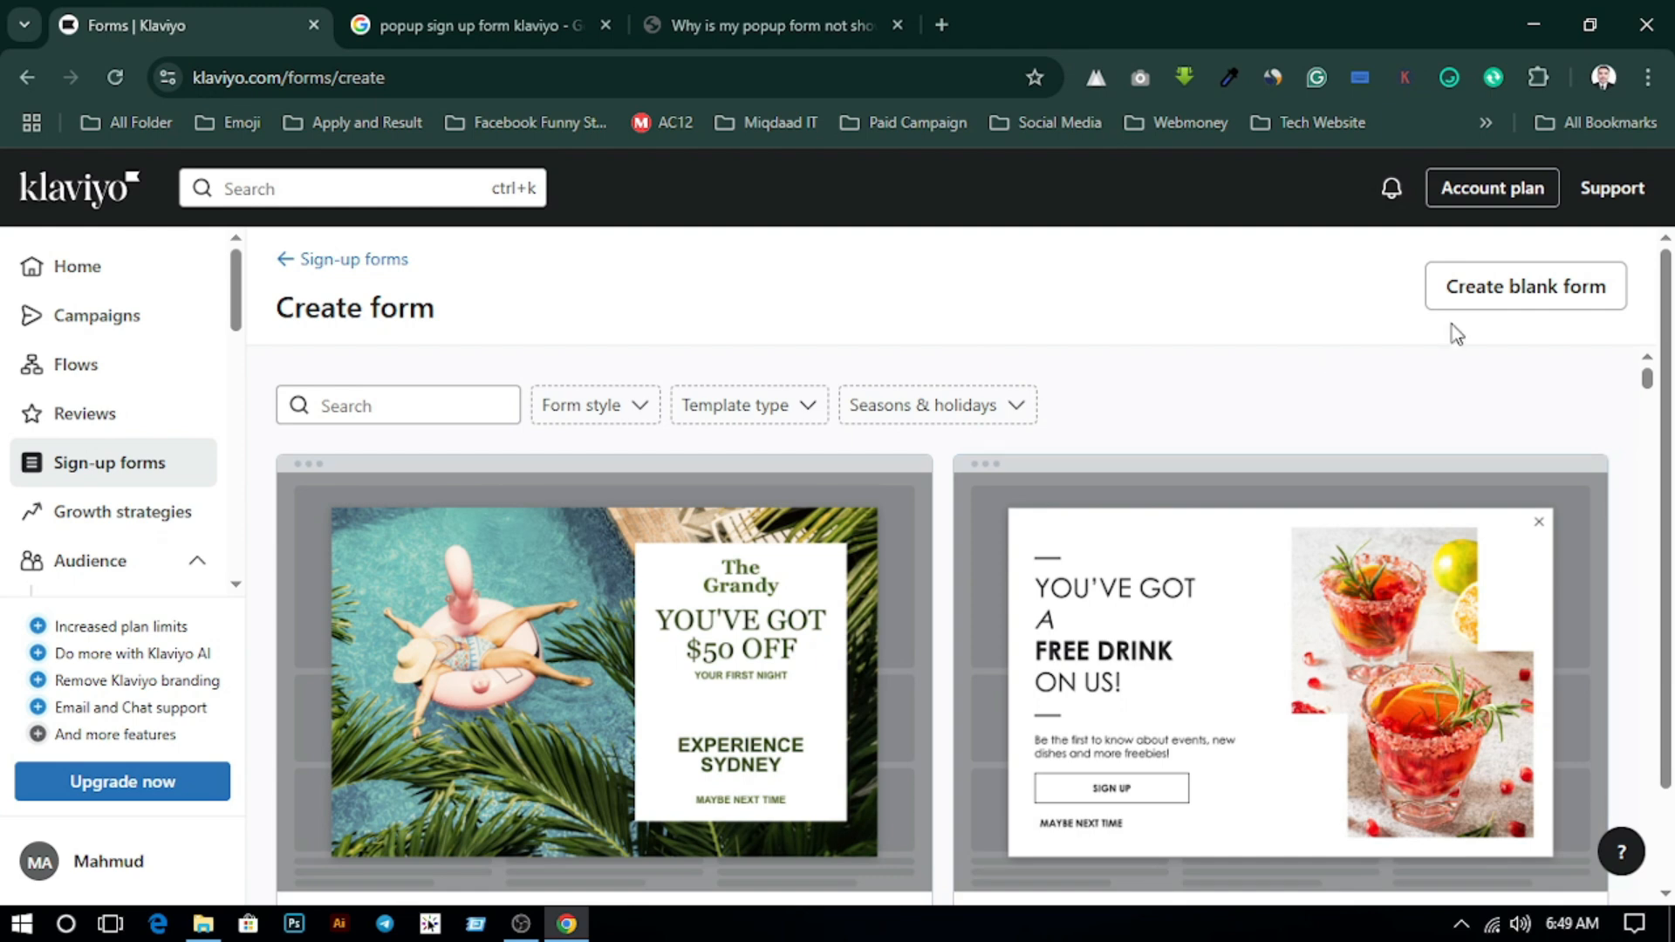
left_click(1542, 294)
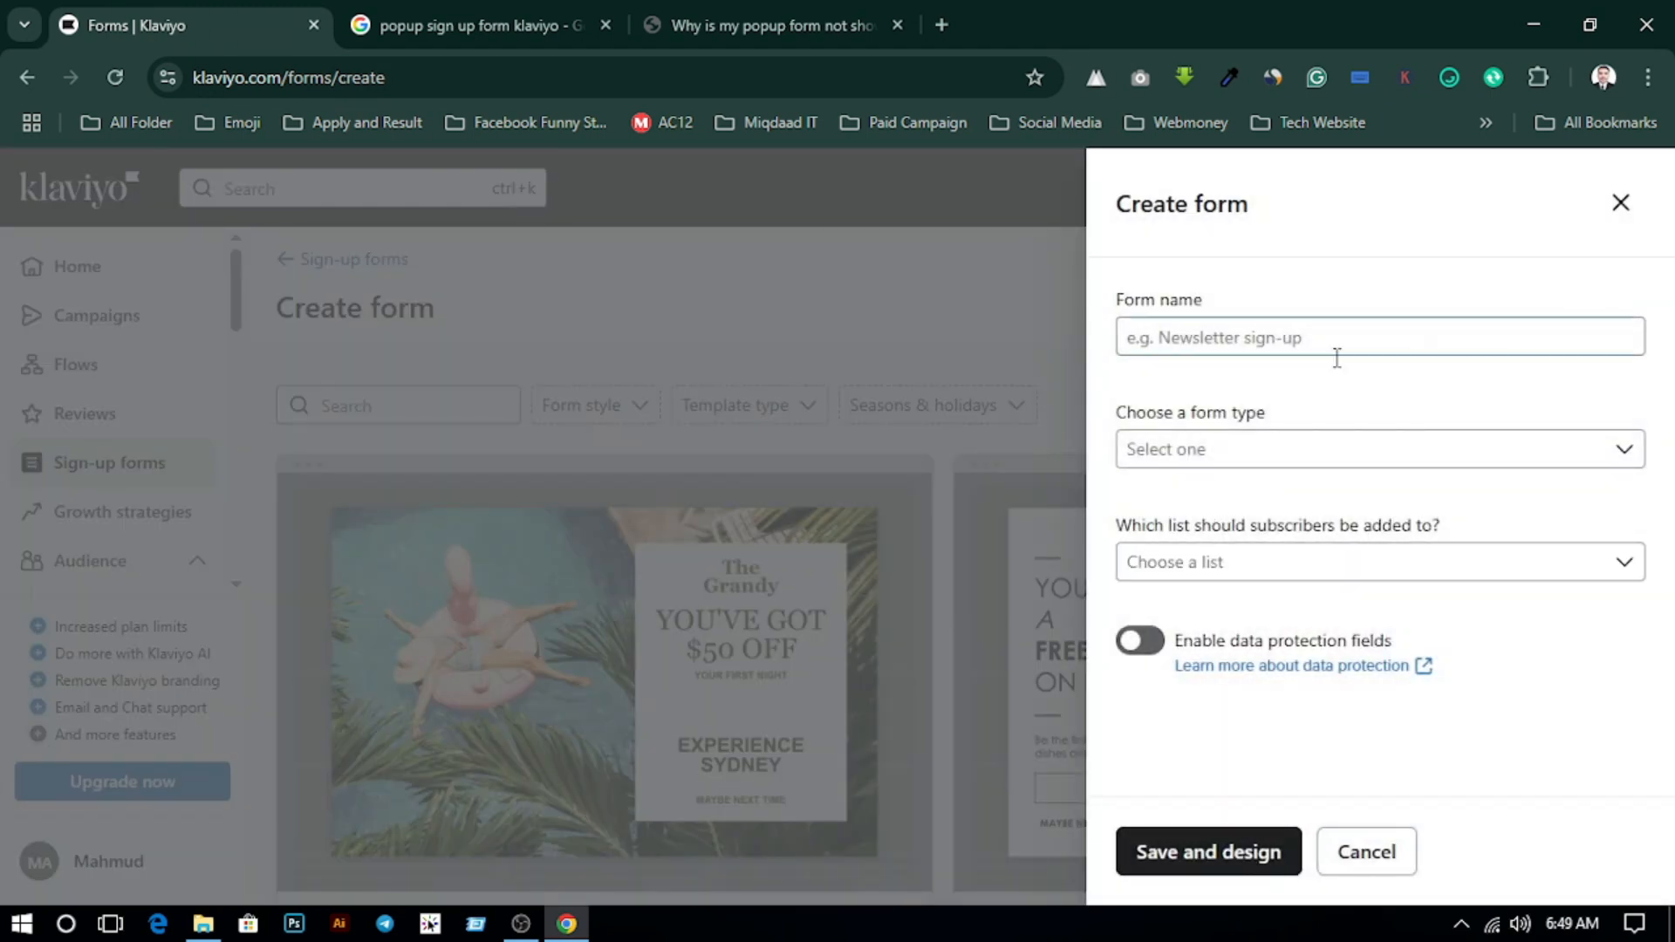
left_click(1250, 337)
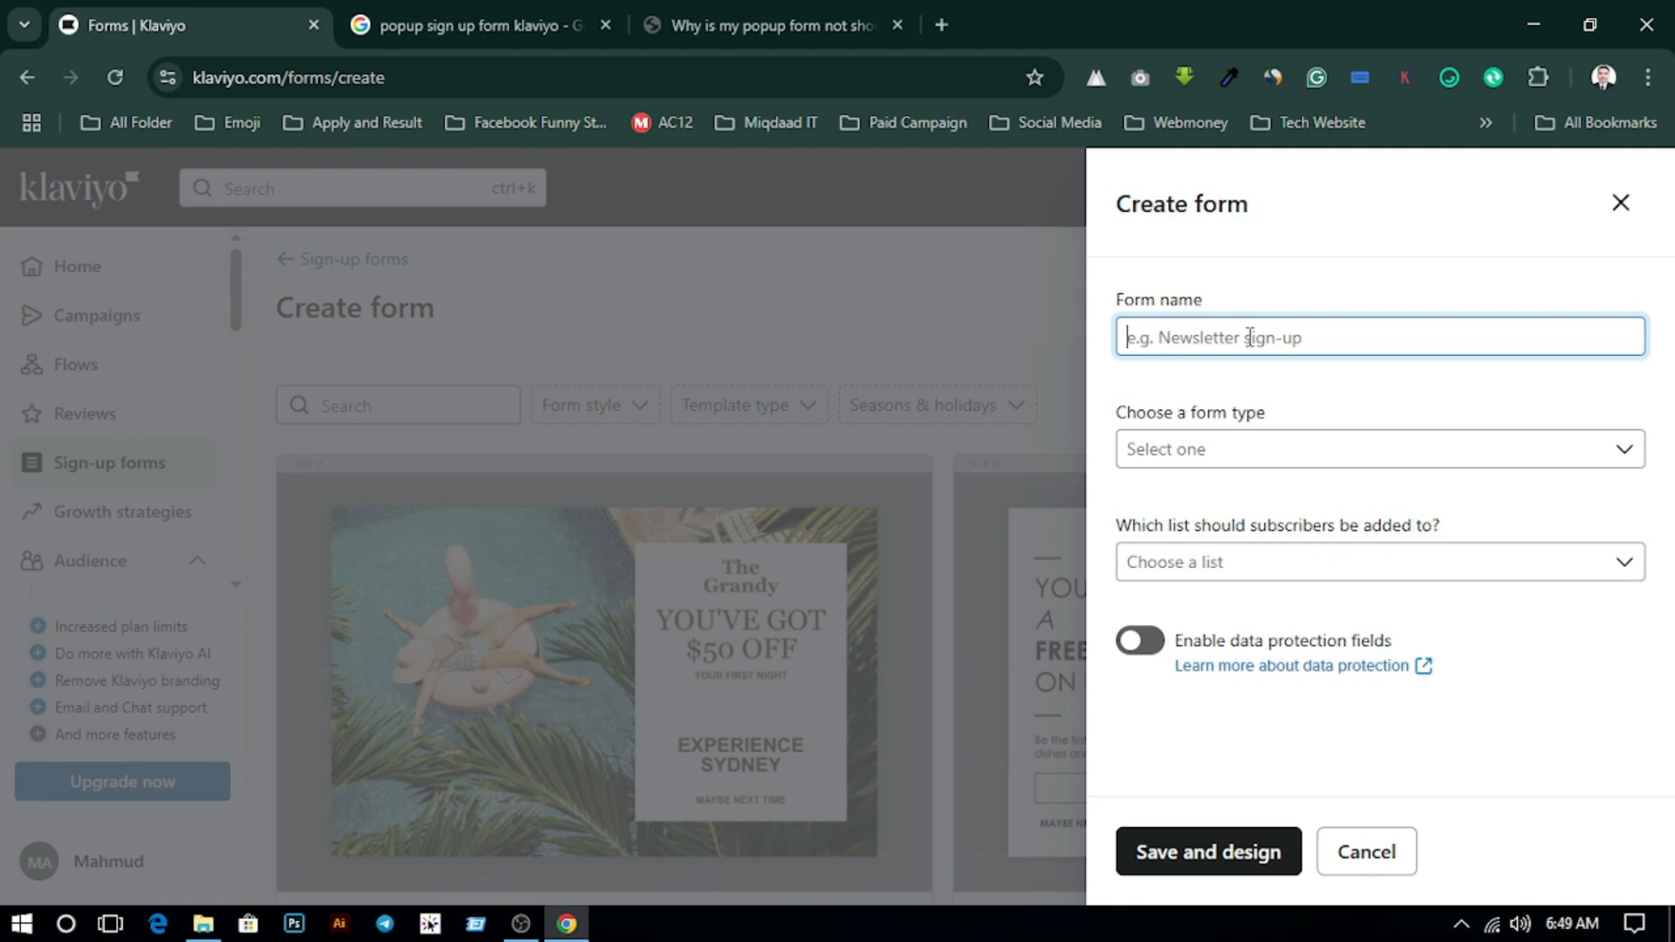
type("Test")
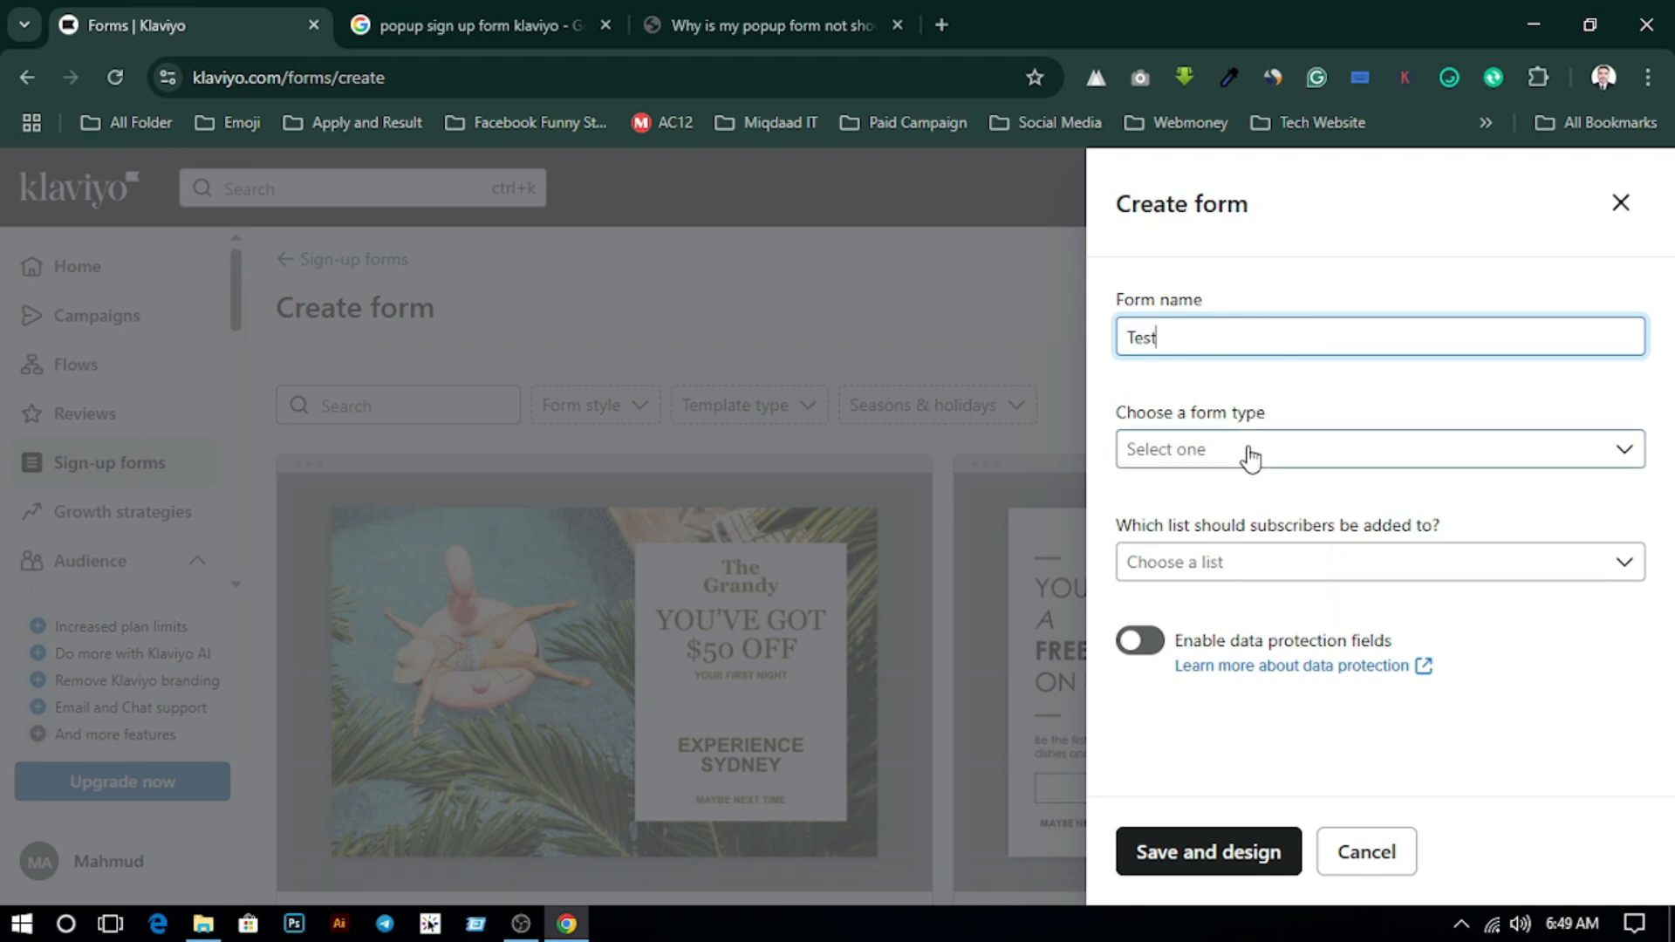
- Set the form type to Full page, add subscribers to the Newsletter list, and save to open the form designer
left_click(1250, 455)
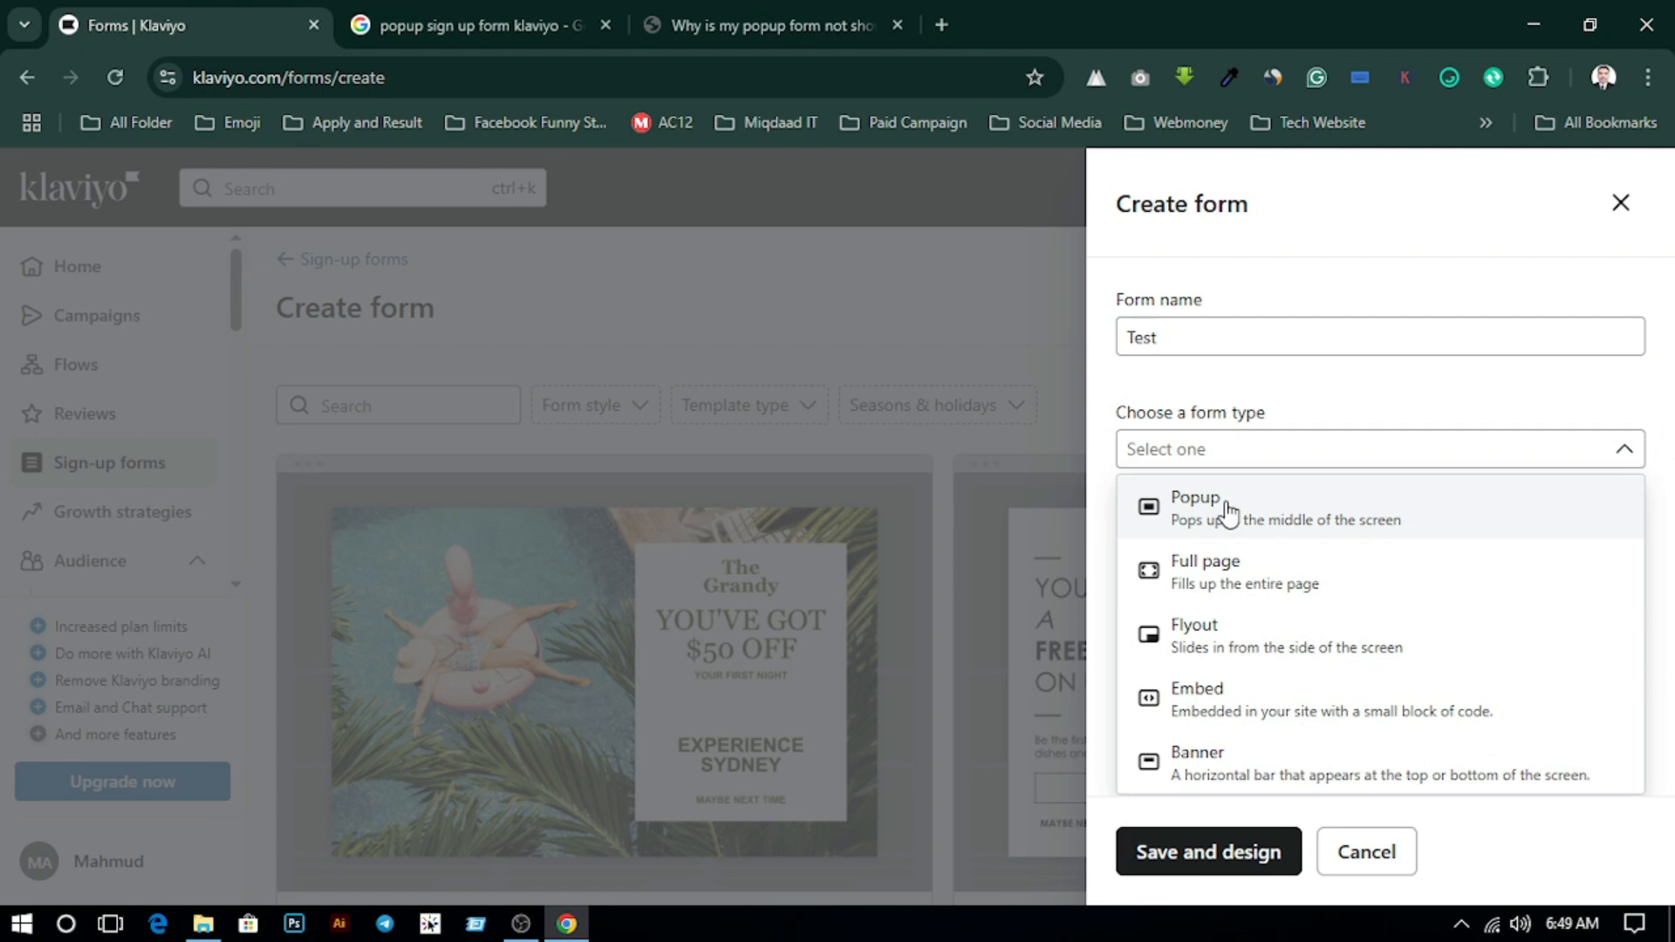
left_click(1230, 510)
left_click(1252, 457)
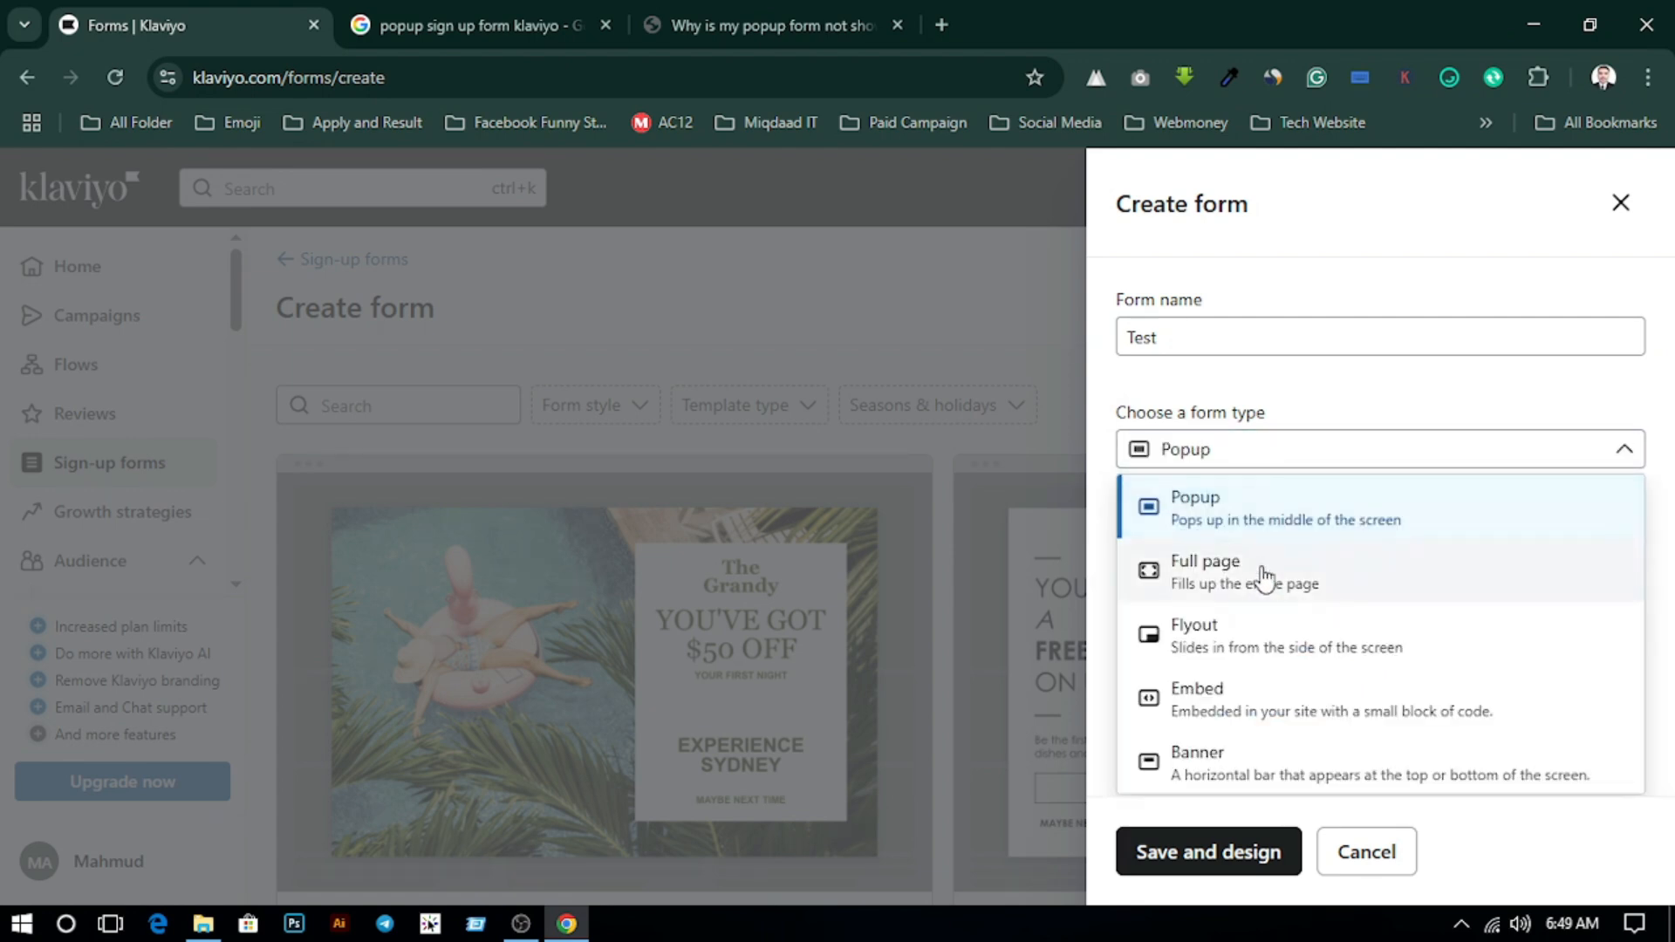
left_click(1262, 577)
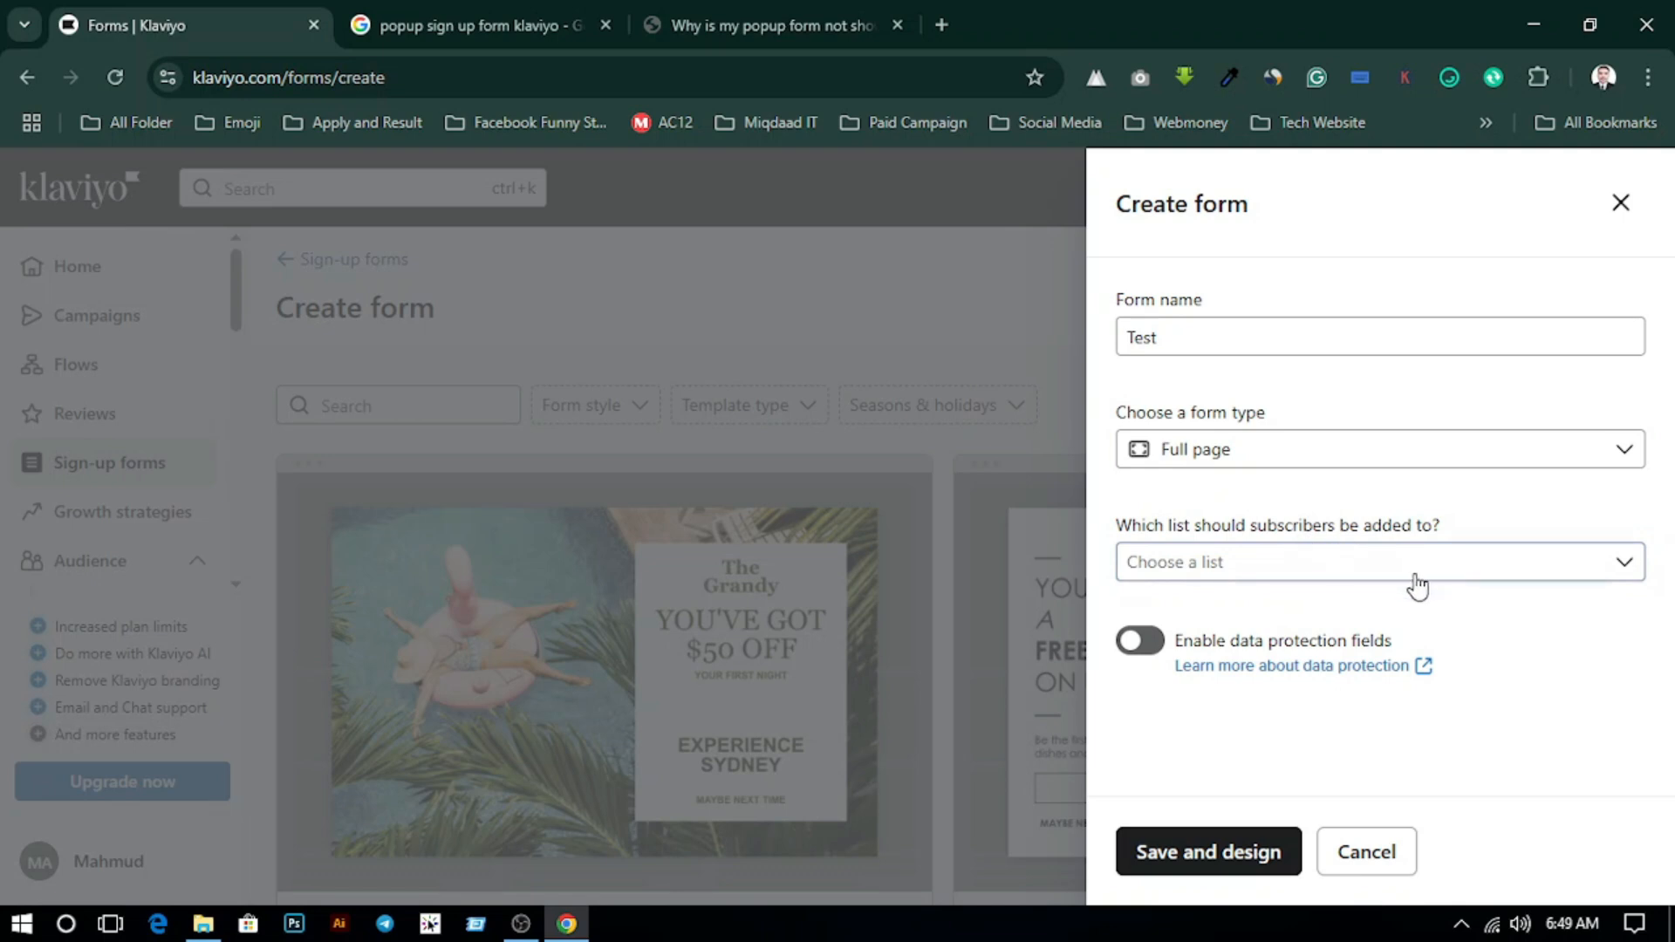
left_click(1488, 569)
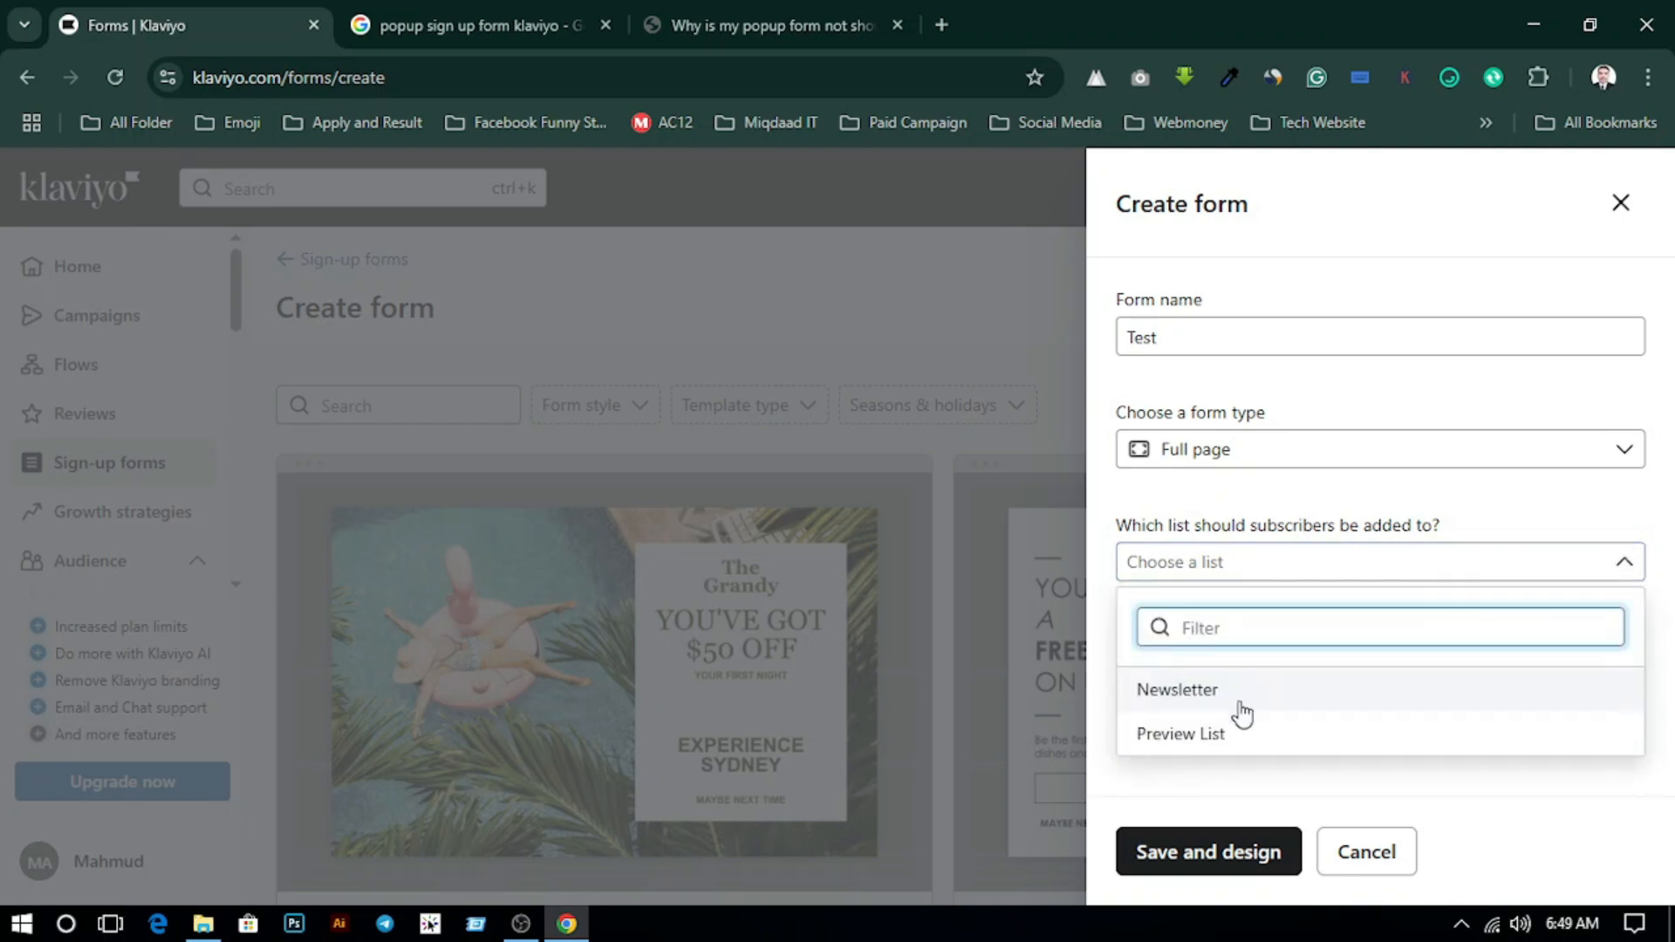
left_click(1164, 695)
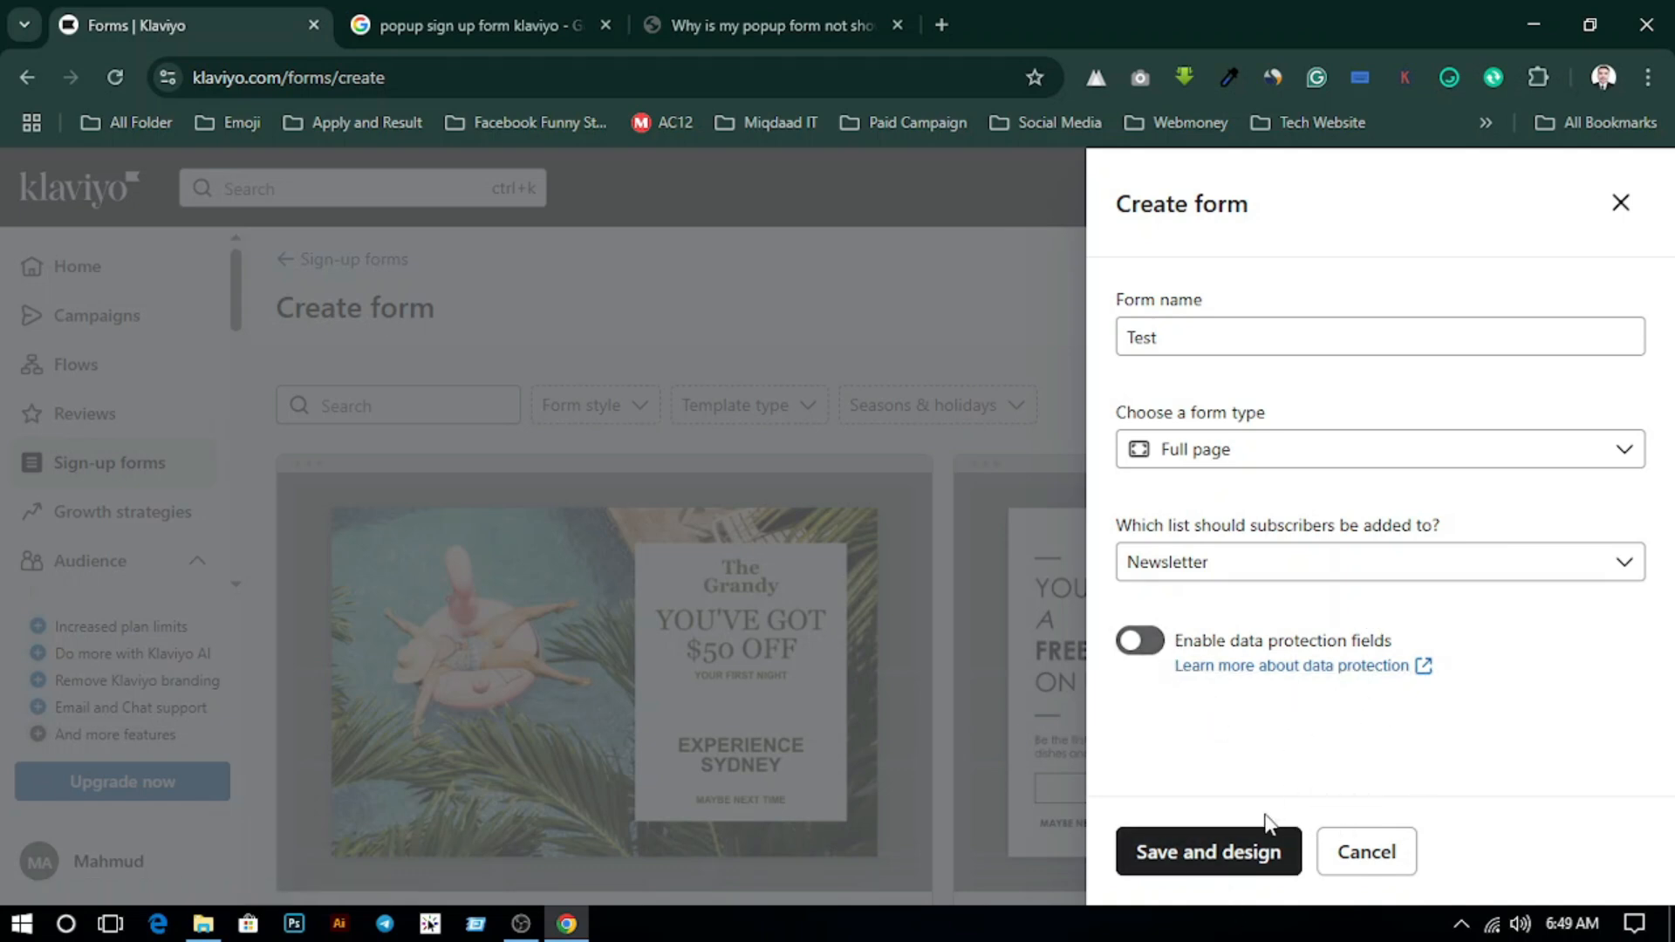
left_click(1227, 864)
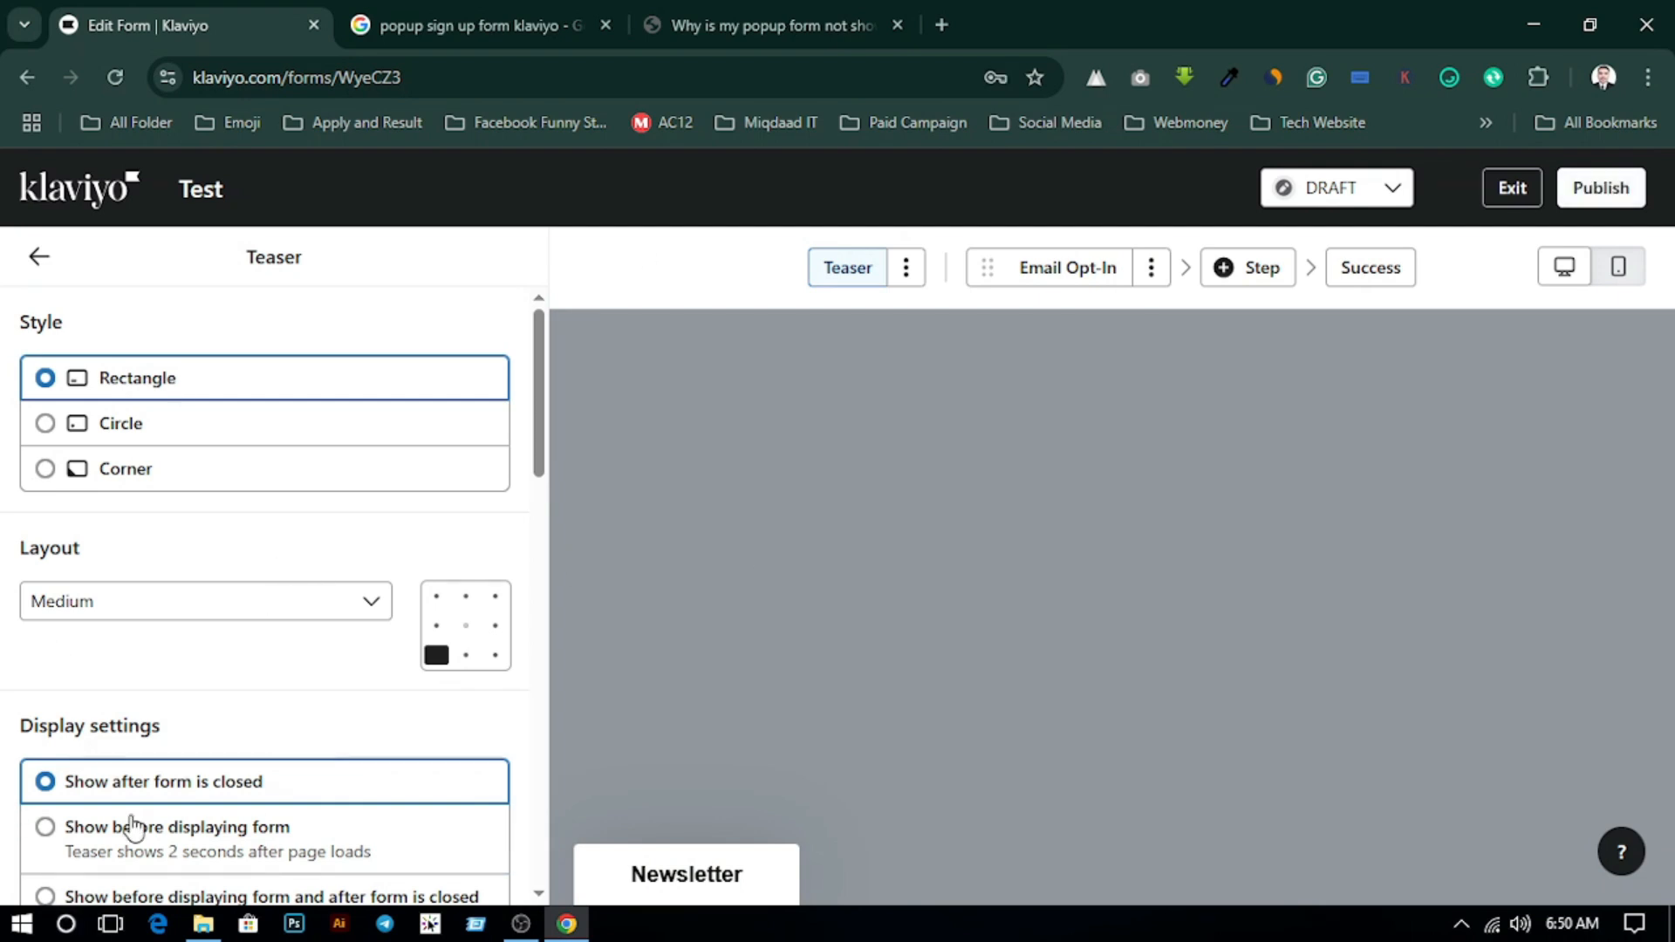
- Examine the teaser's style, display, text and background color settings
scroll(295, 681, "down", 5)
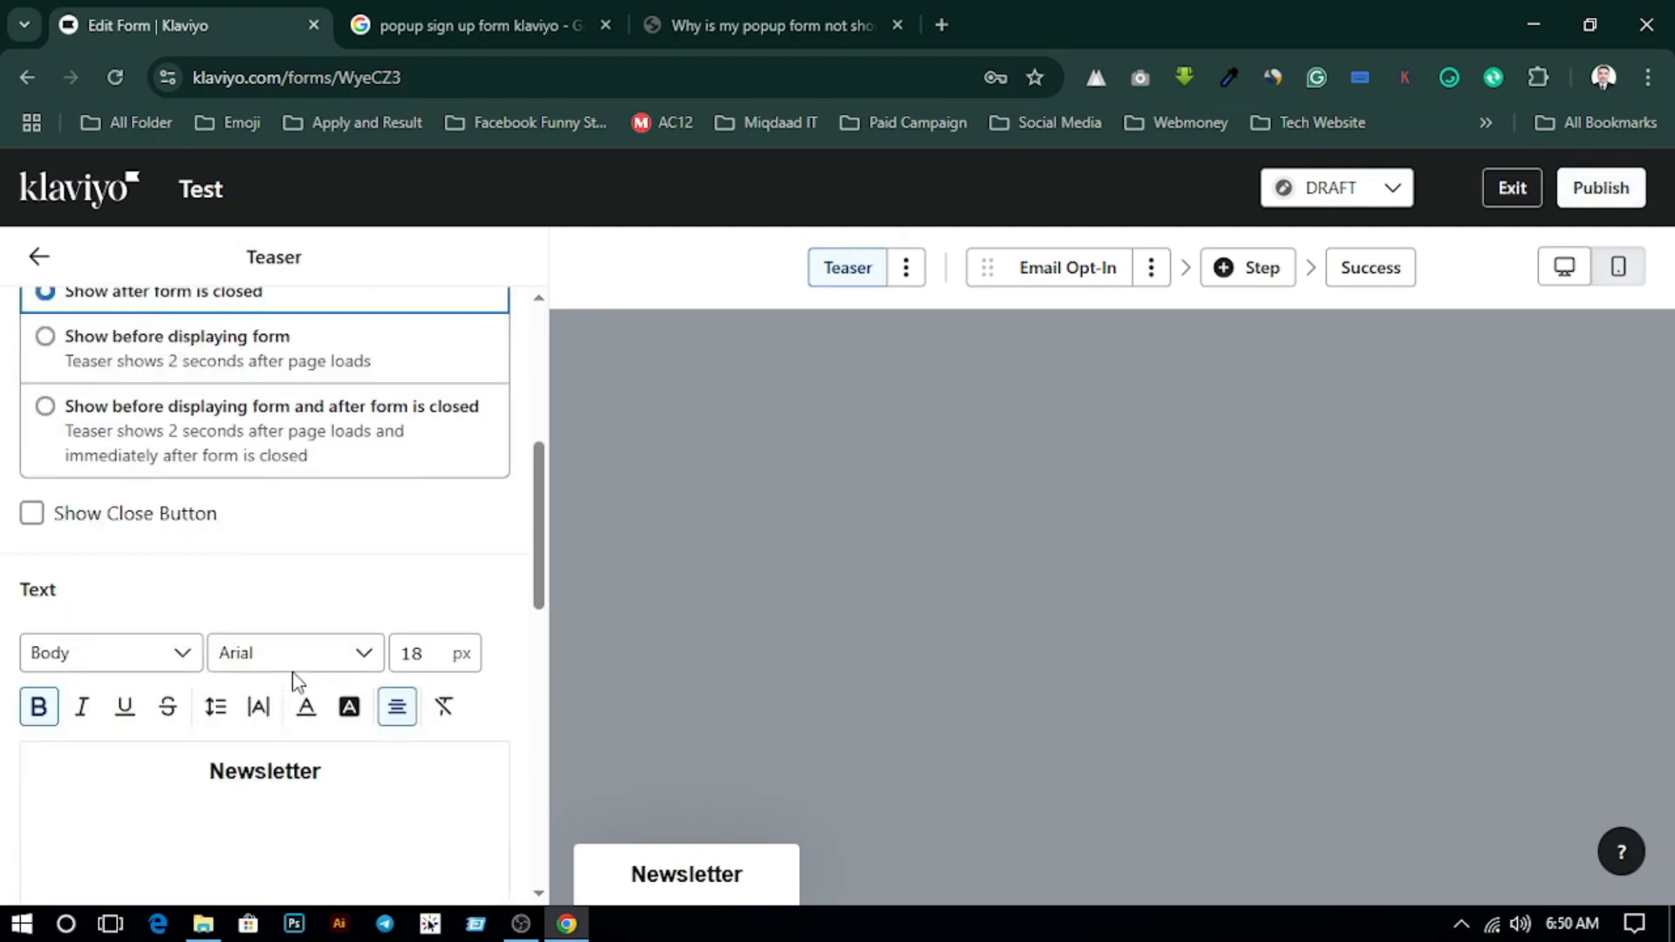
left_click_drag(191, 773, 453, 787)
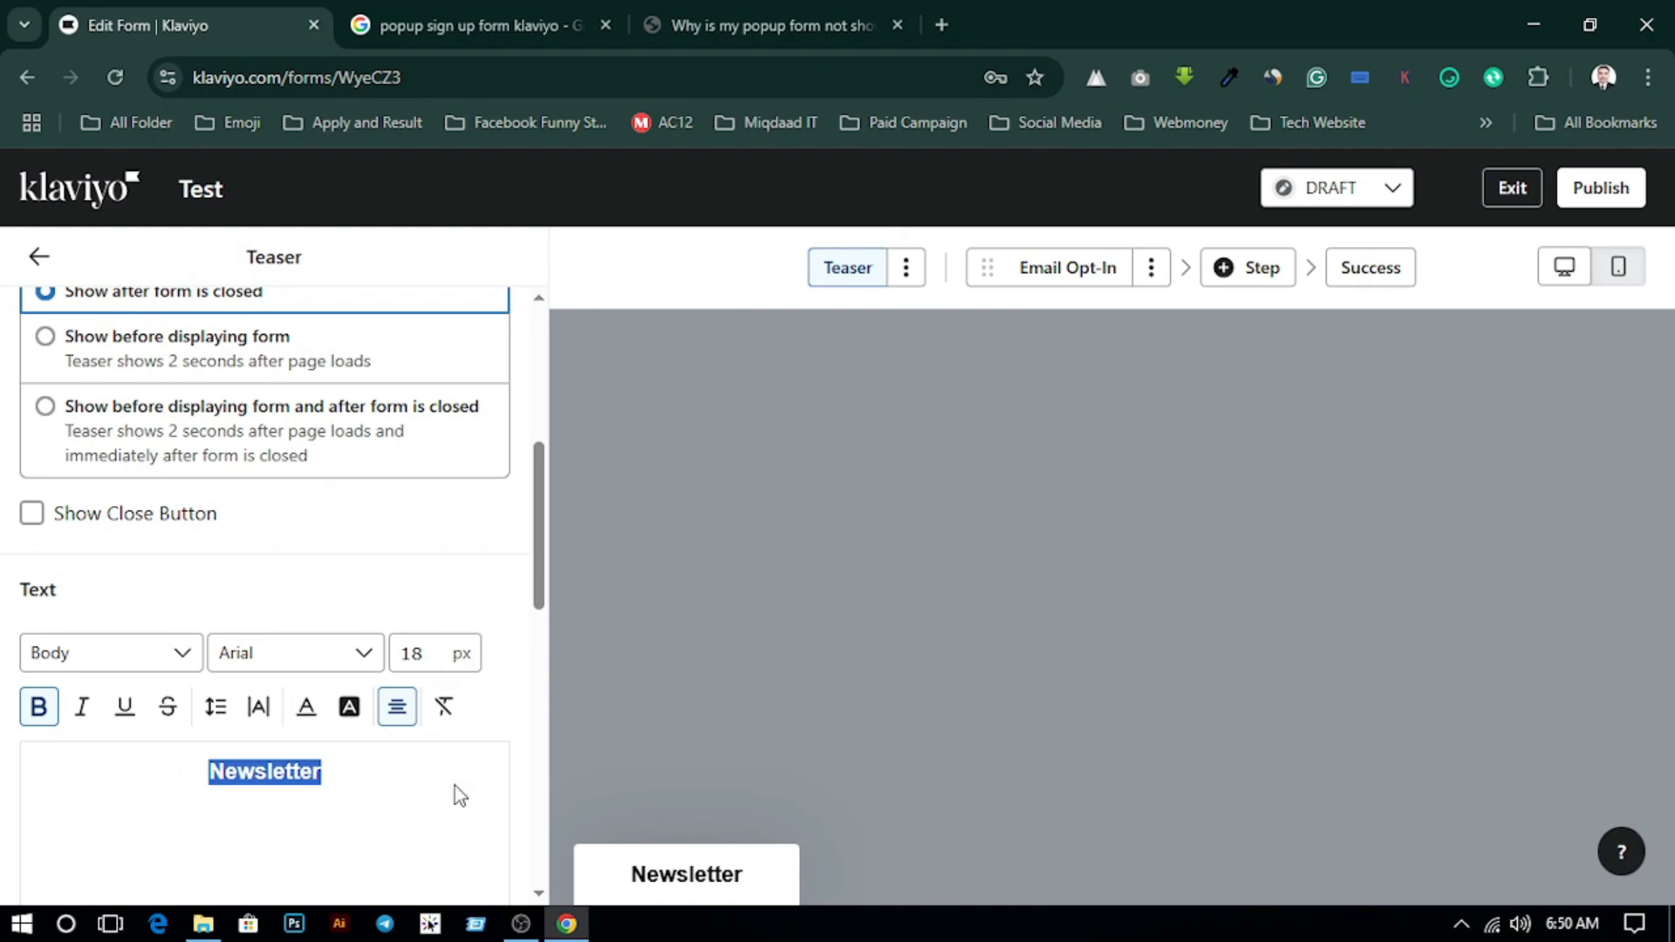
left_click(436, 527)
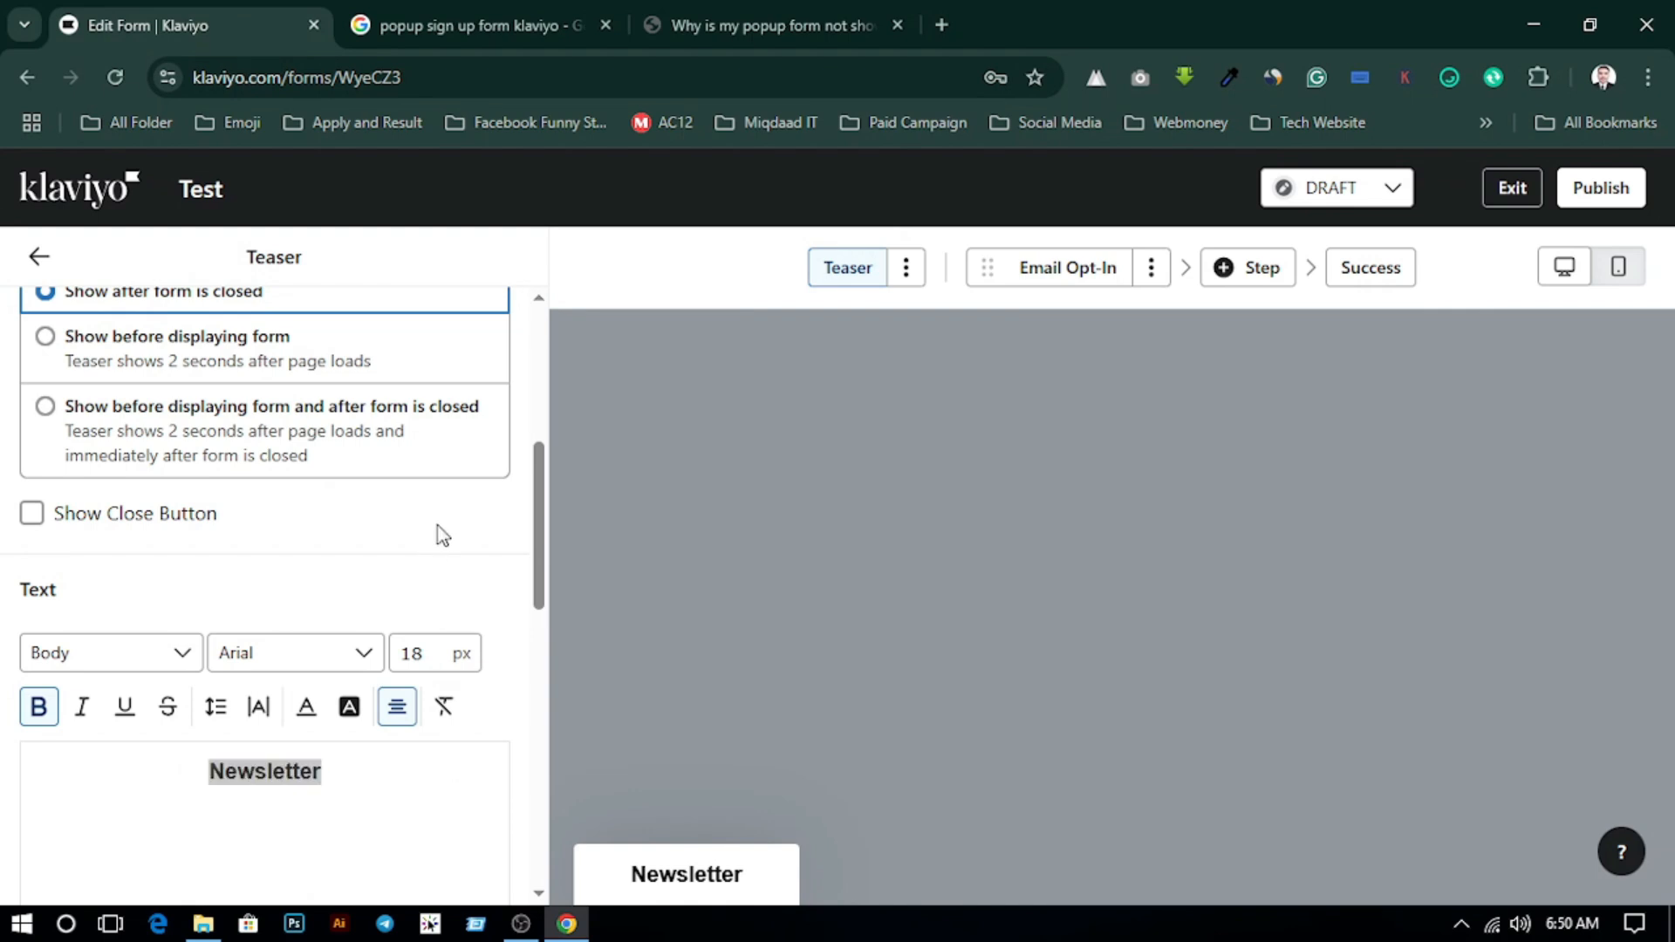
scroll(441, 532, "down", 3)
scroll(444, 535, "down", 3)
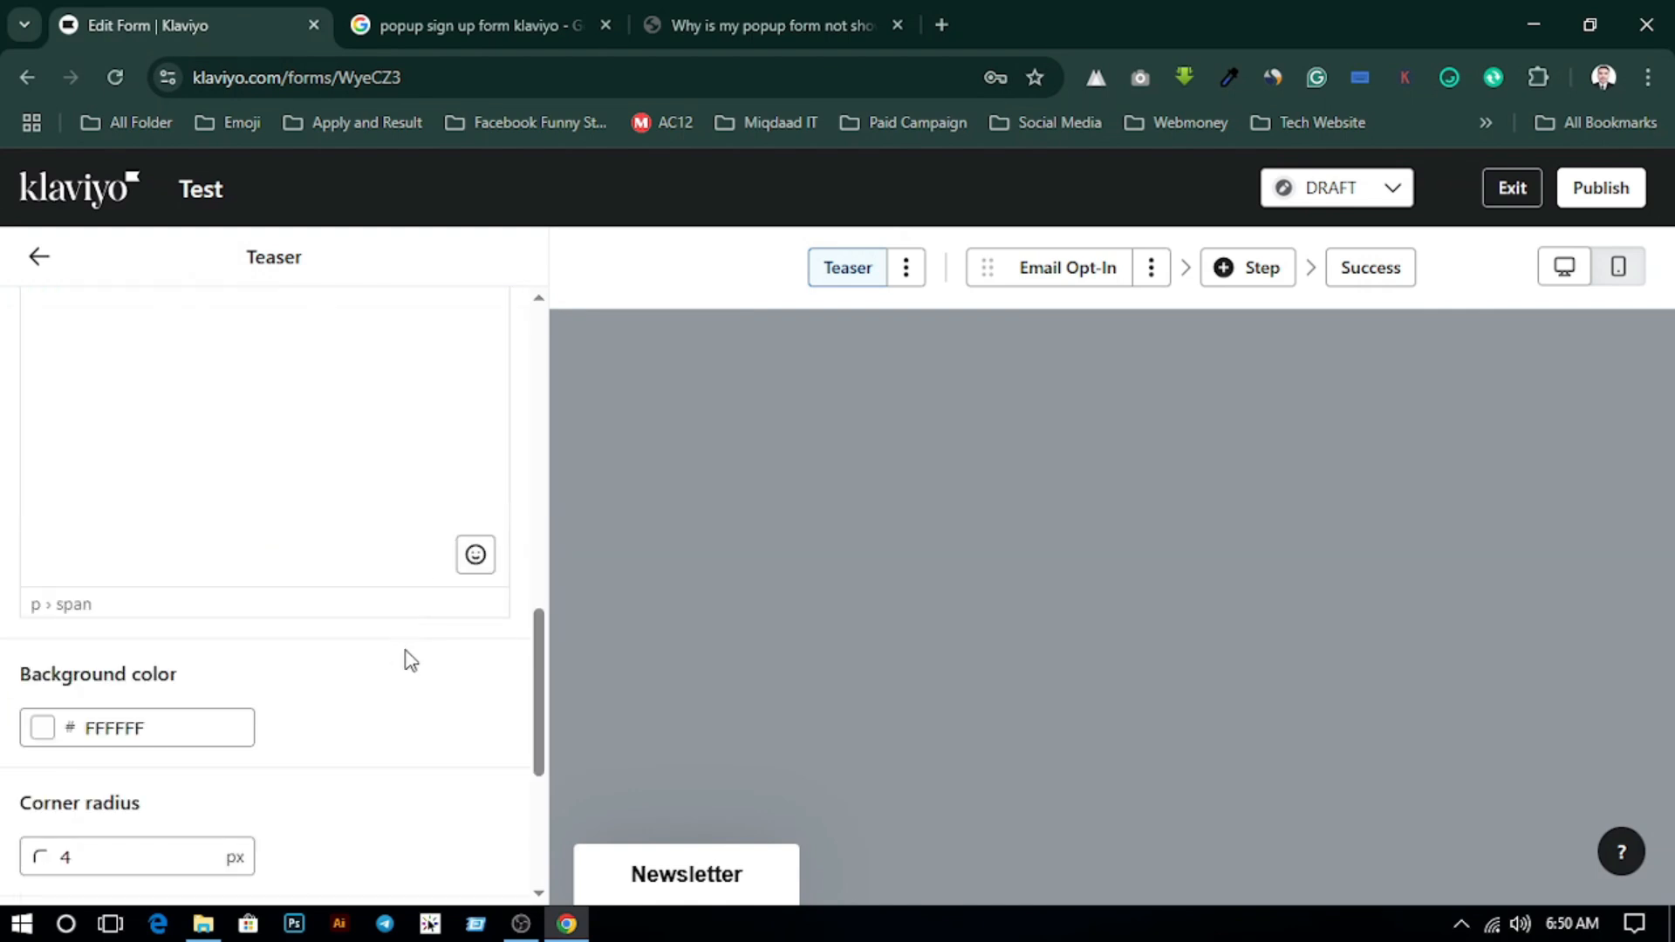
scroll(411, 650, "up", 10)
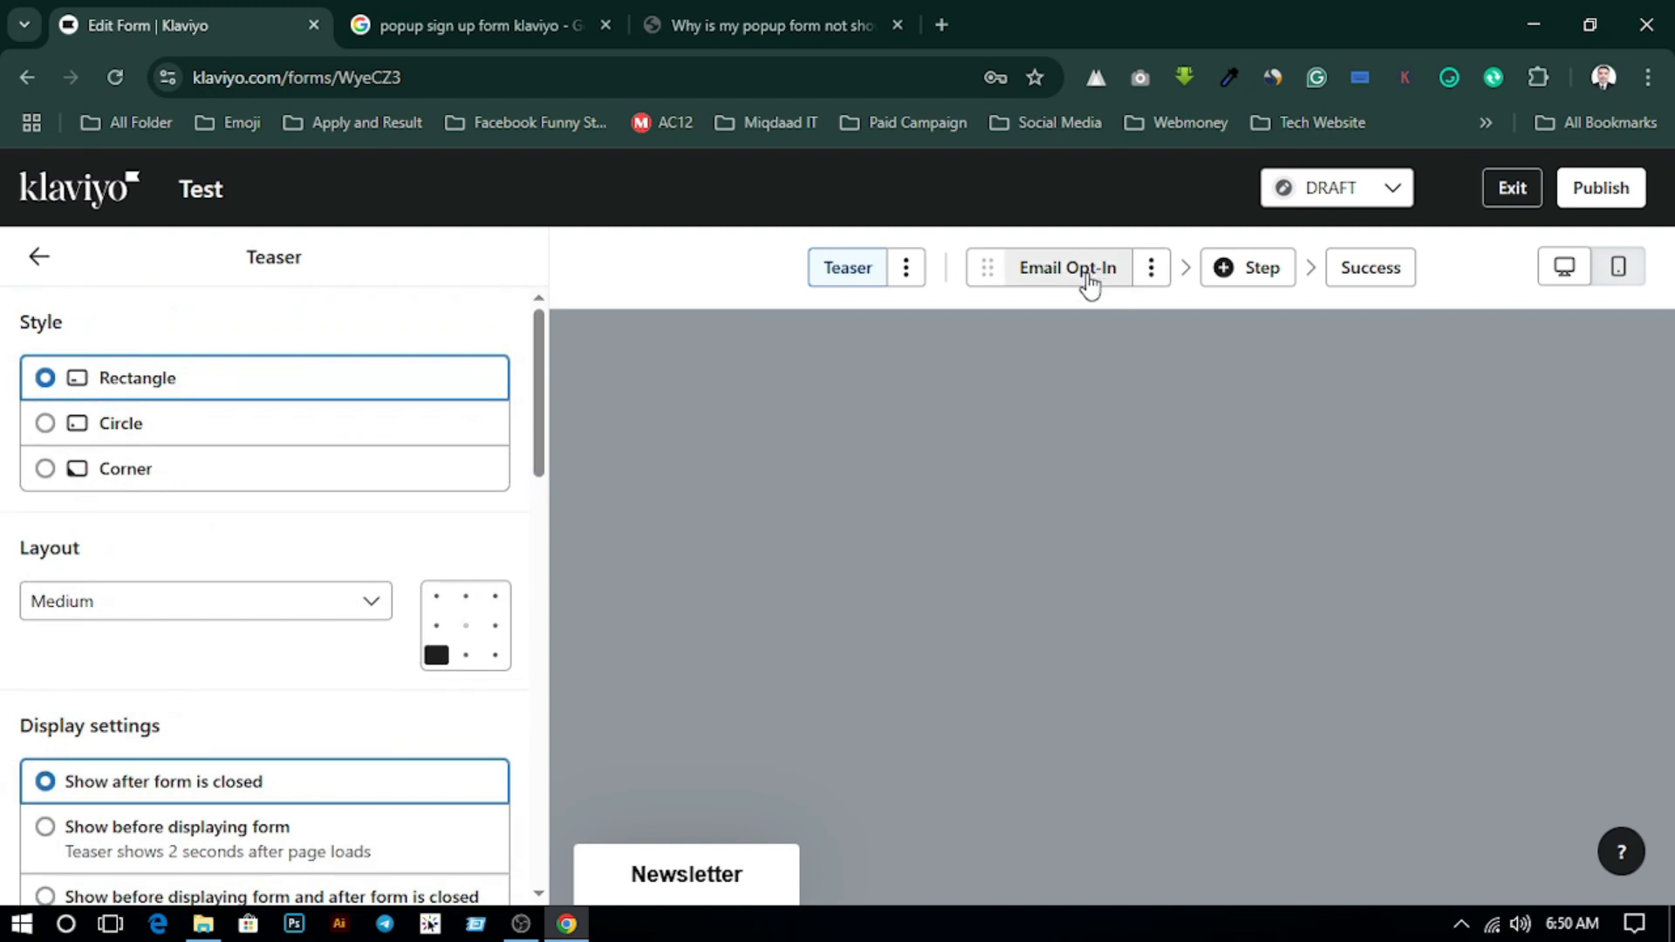
- Delete the email input block from the Email Opt-In step of the form
left_click(1055, 279)
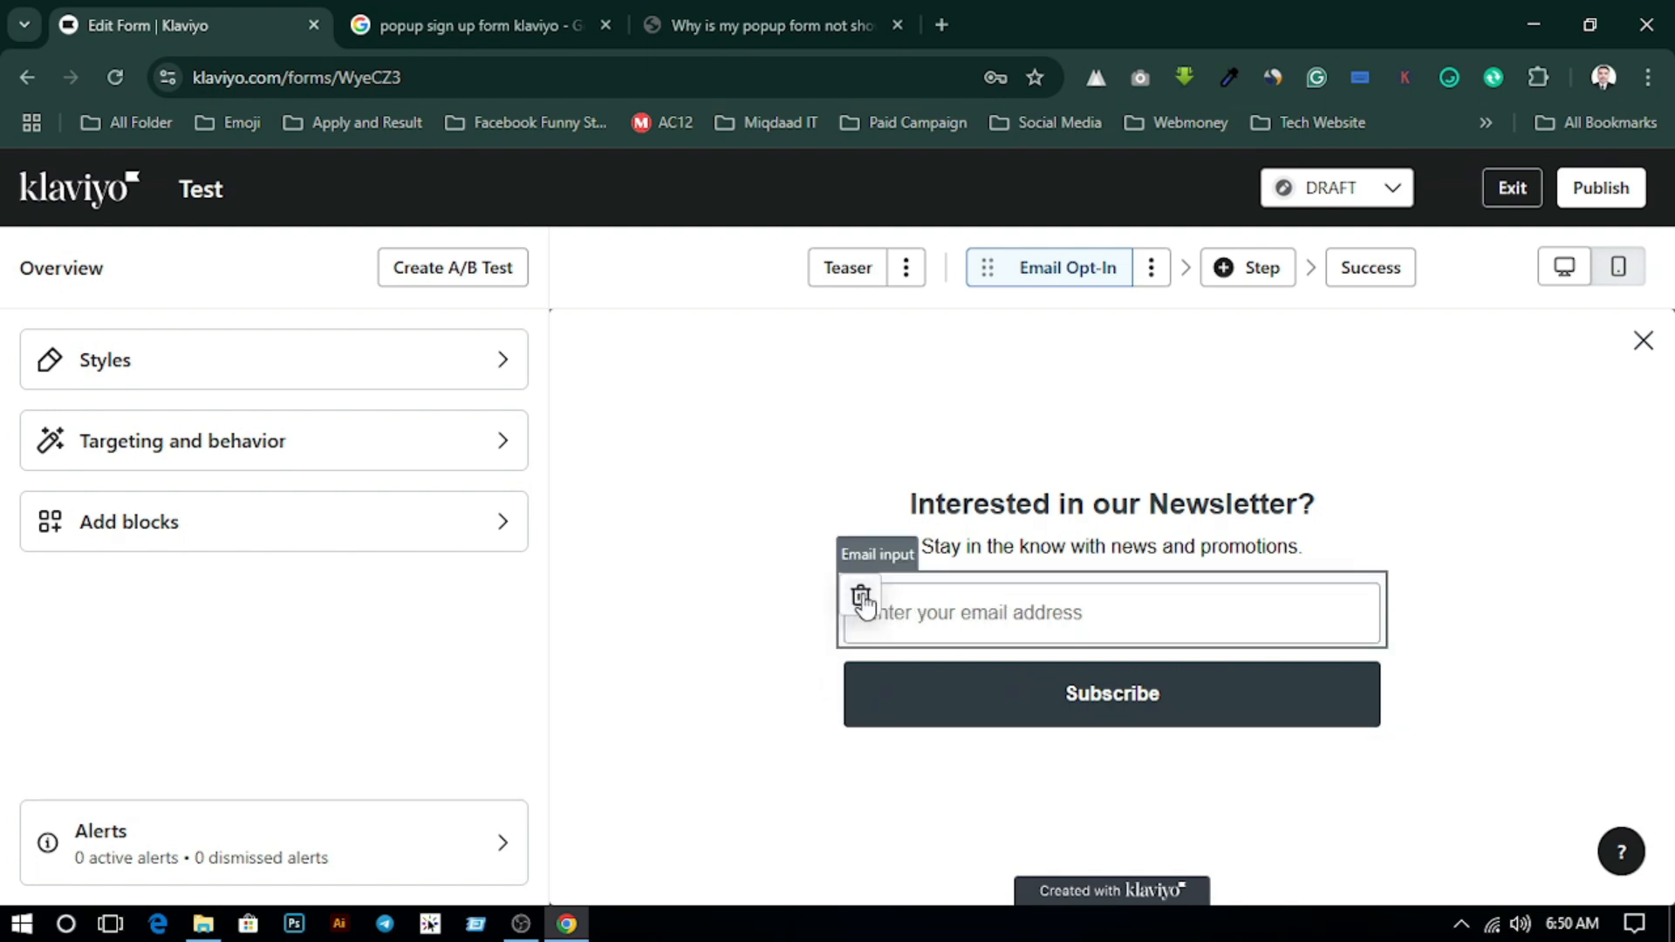
left_click(860, 597)
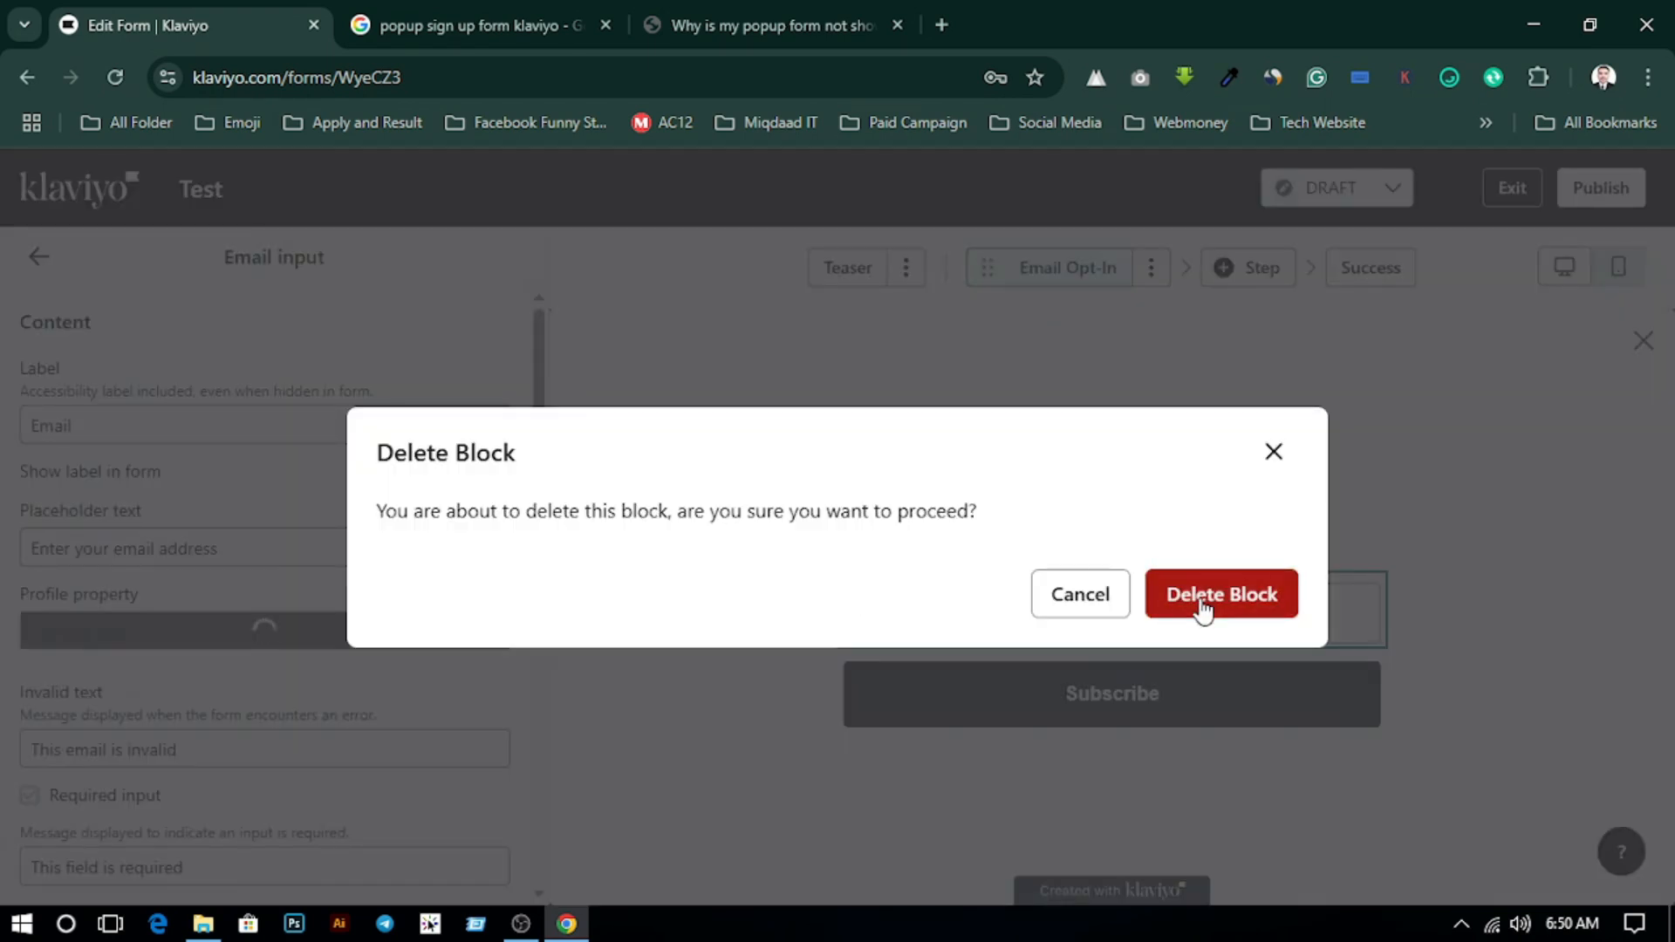
left_click(1203, 602)
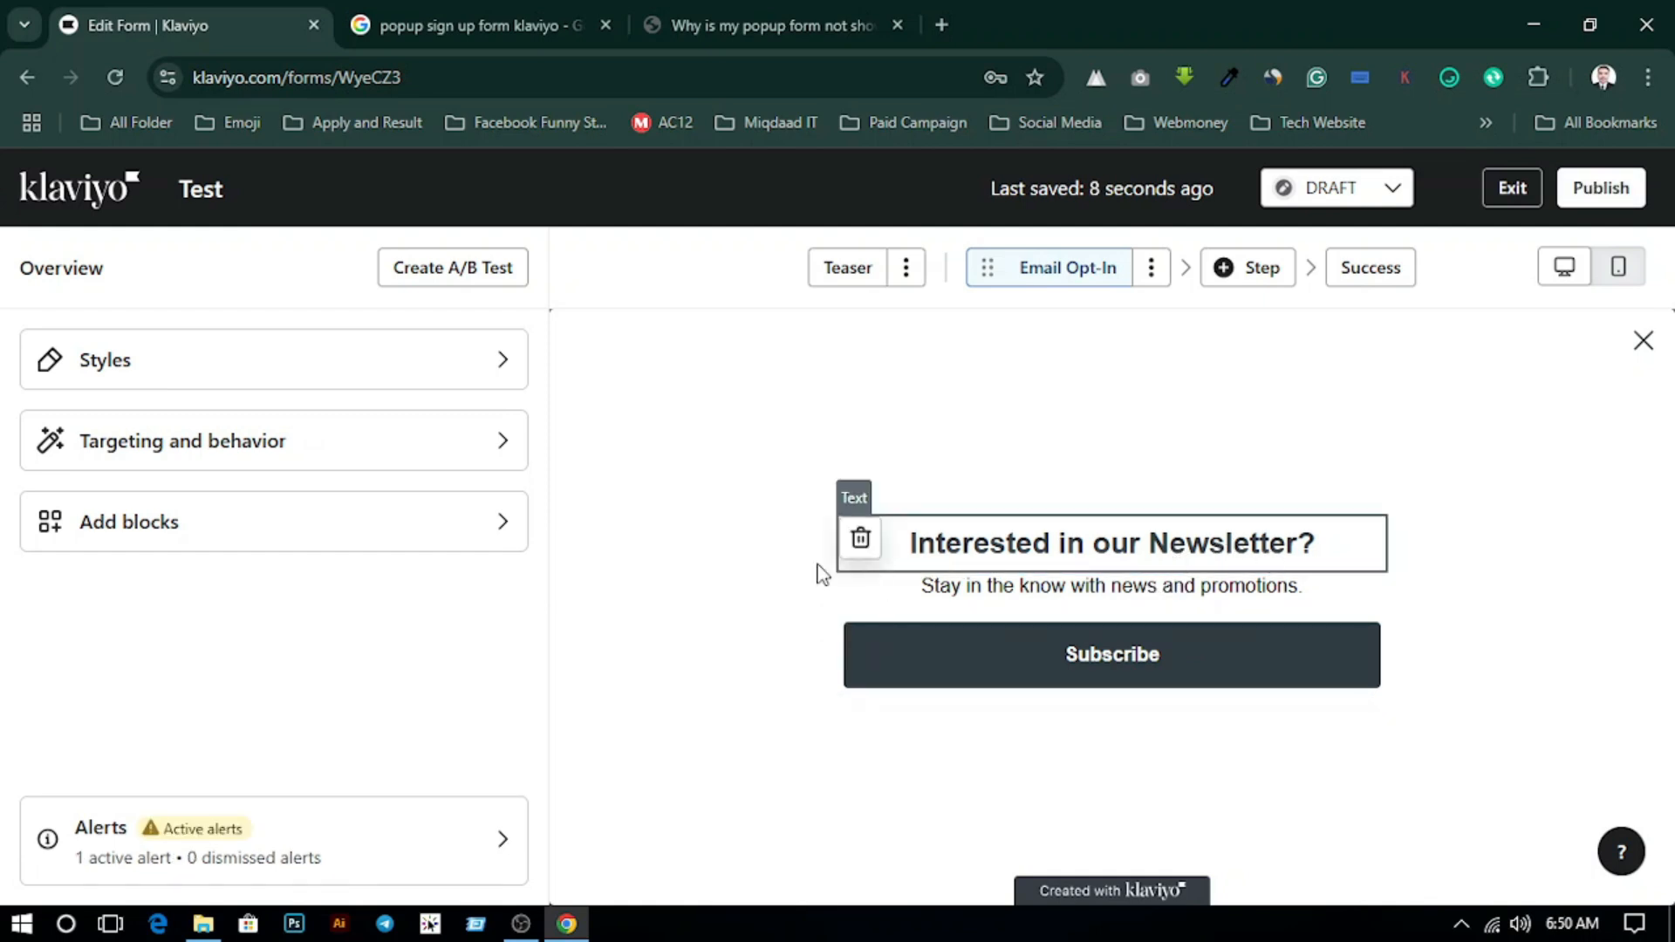
- Add an Email input block between the newsletter text and the Subscribe button
left_click(394, 530)
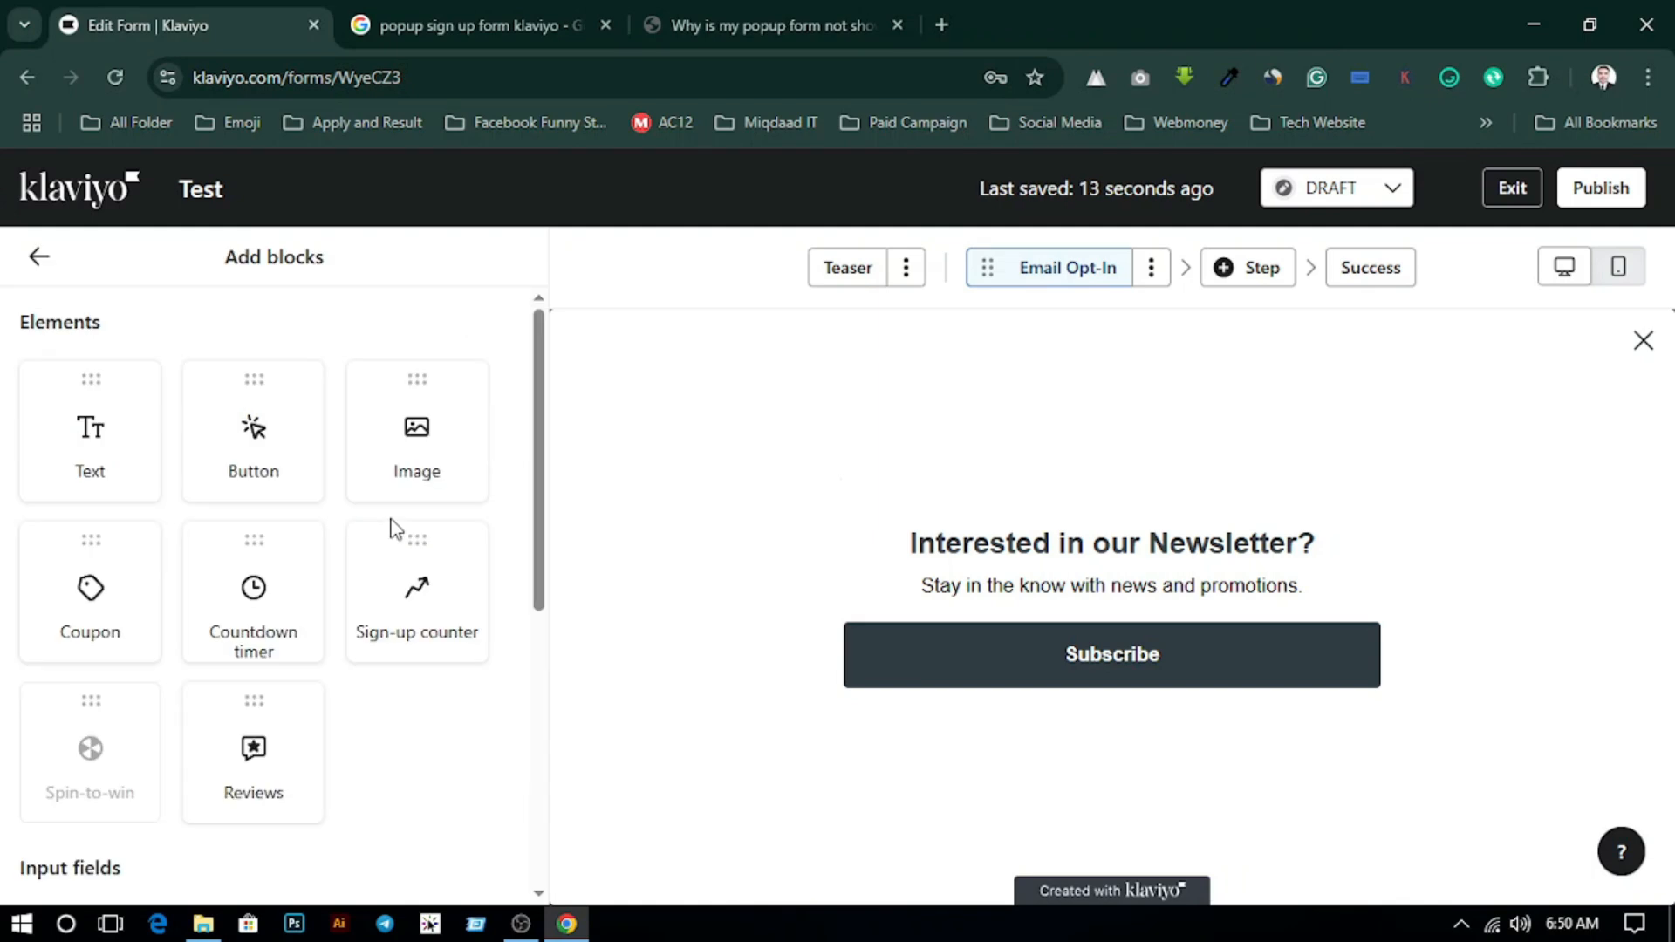
scroll(243, 520, "down", 5)
scroll(244, 520, "down", 1)
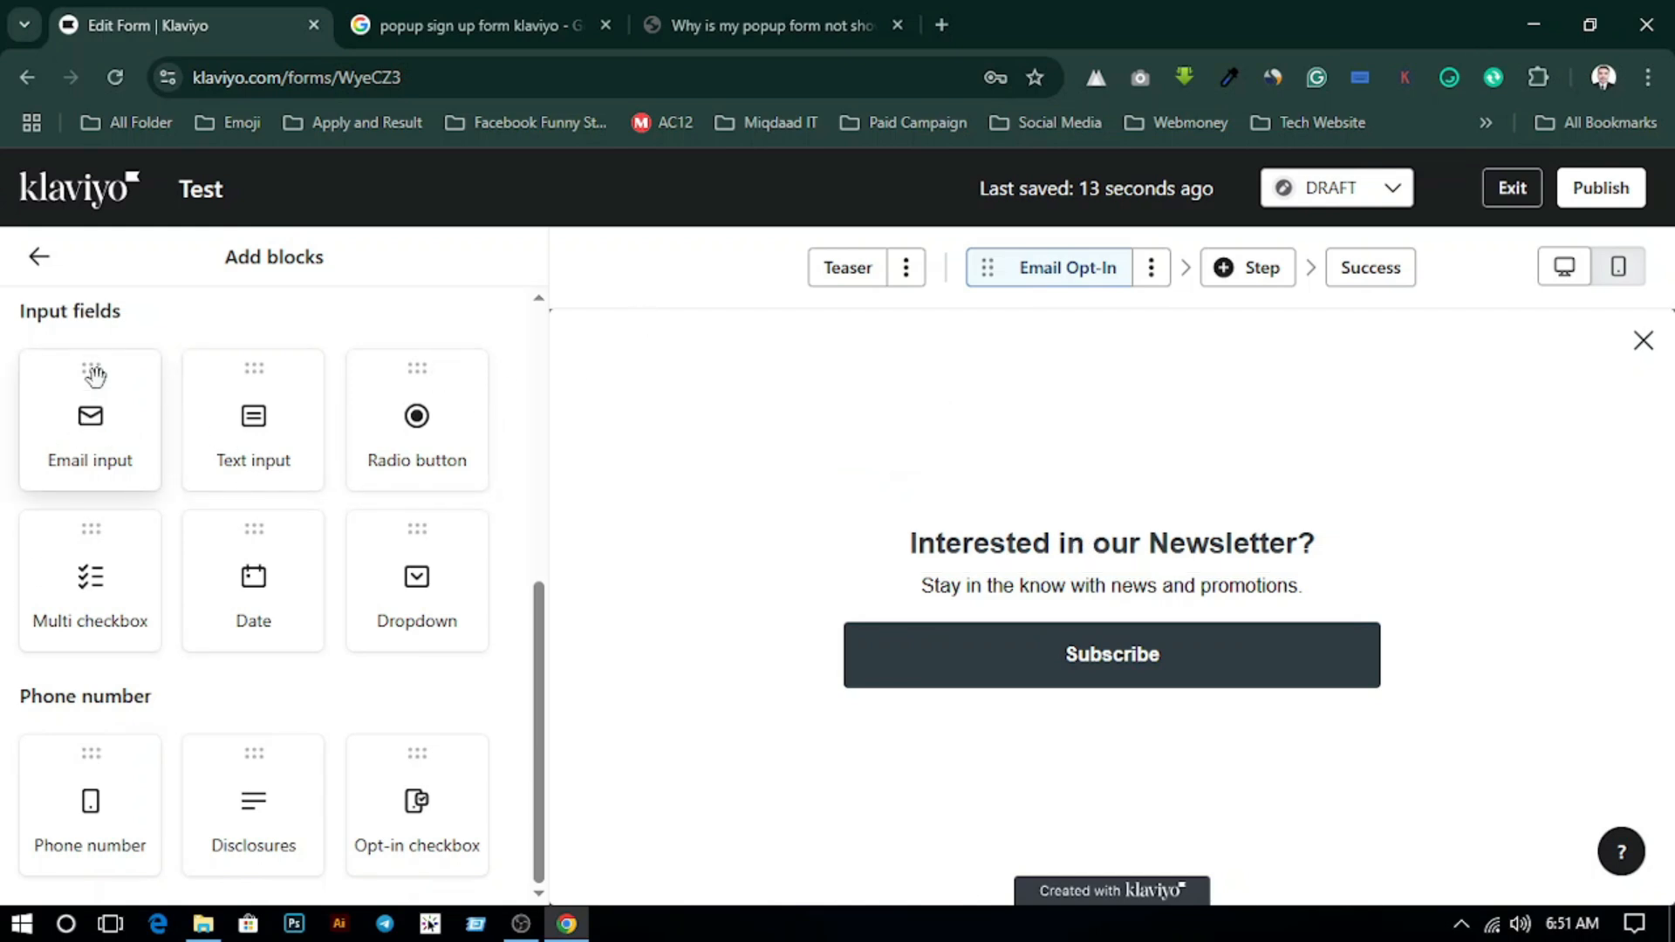
left_click_drag(94, 375, 1047, 593)
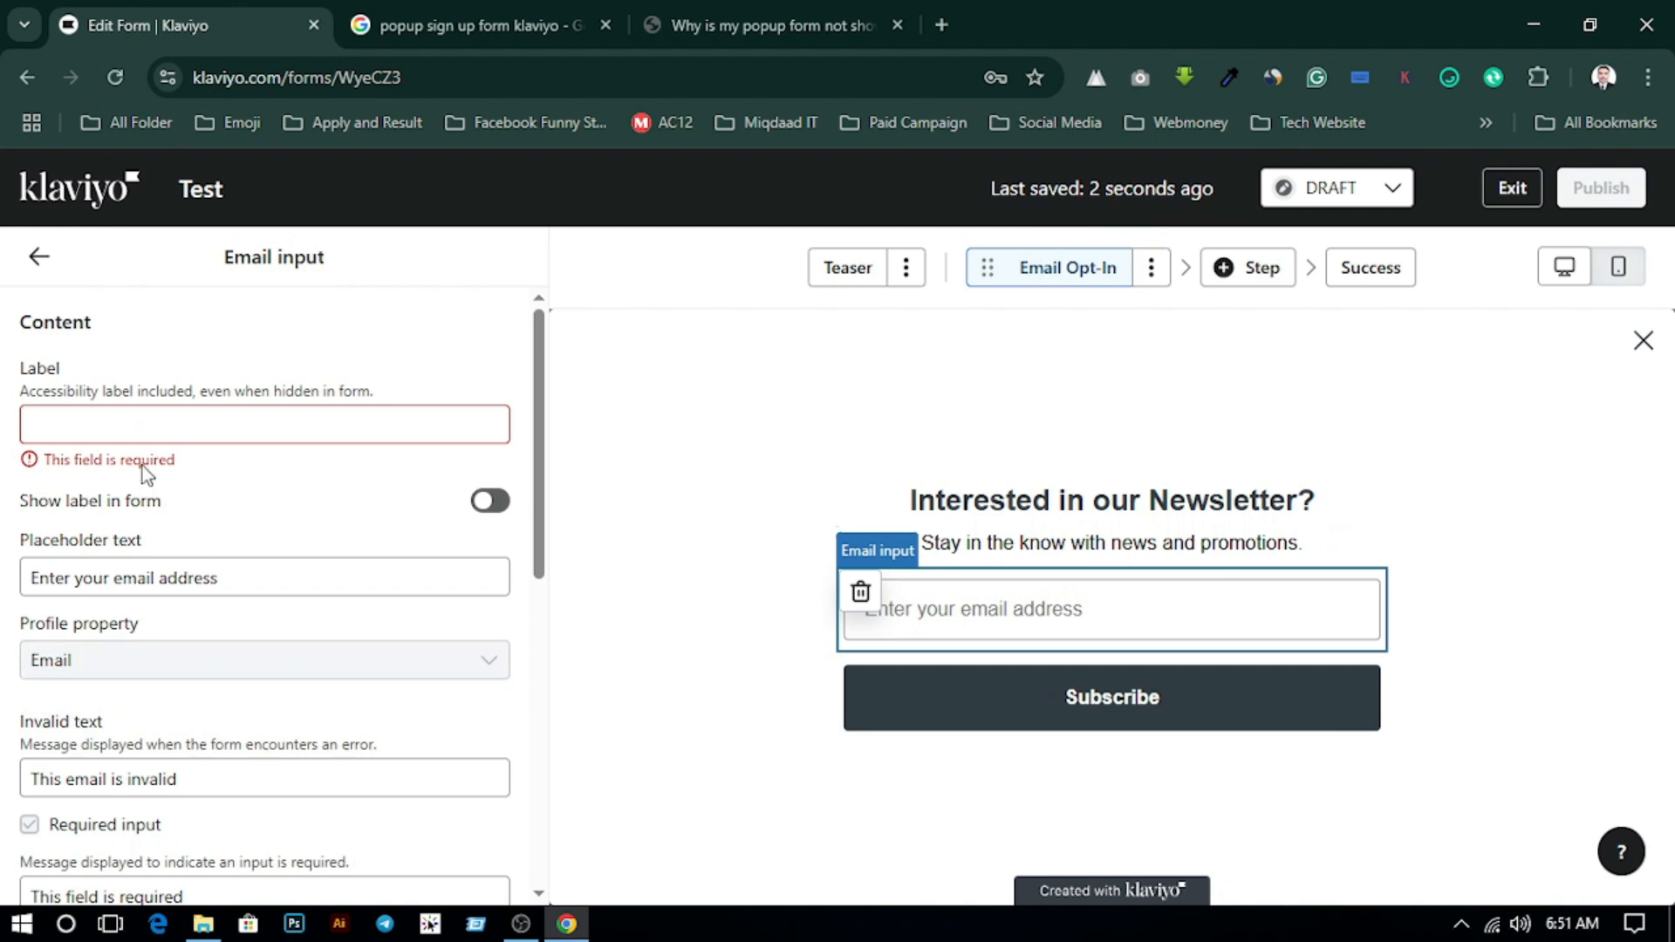
- Set the email input's label to Email and keep the label hidden in the form
left_click(251, 425)
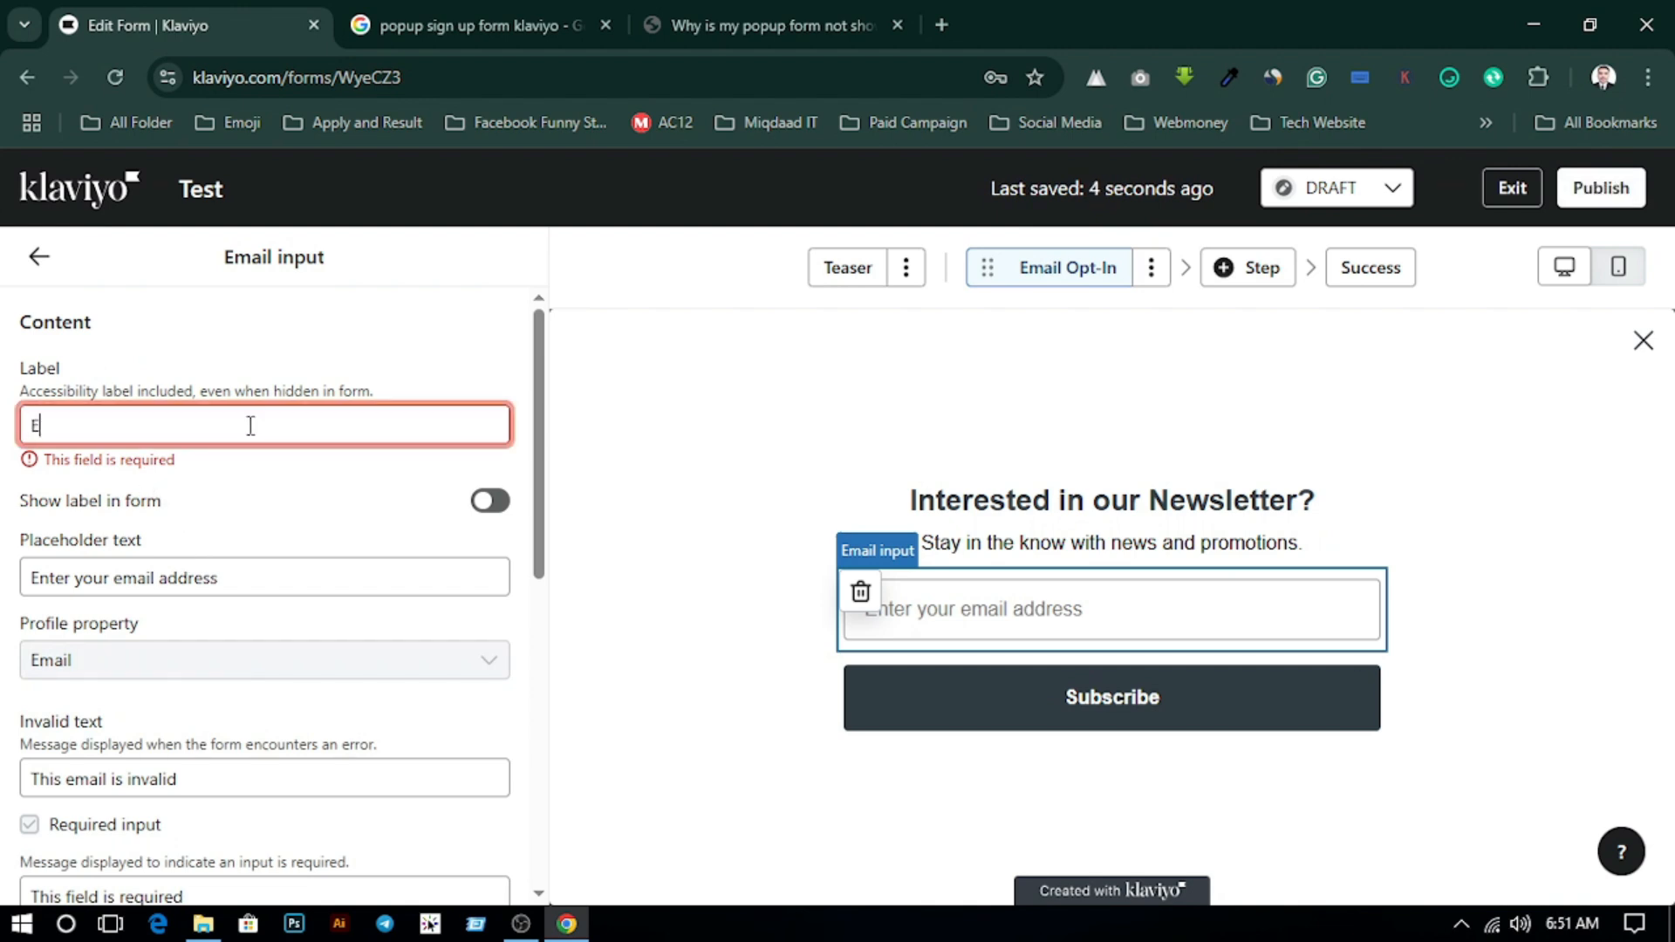
type("Email")
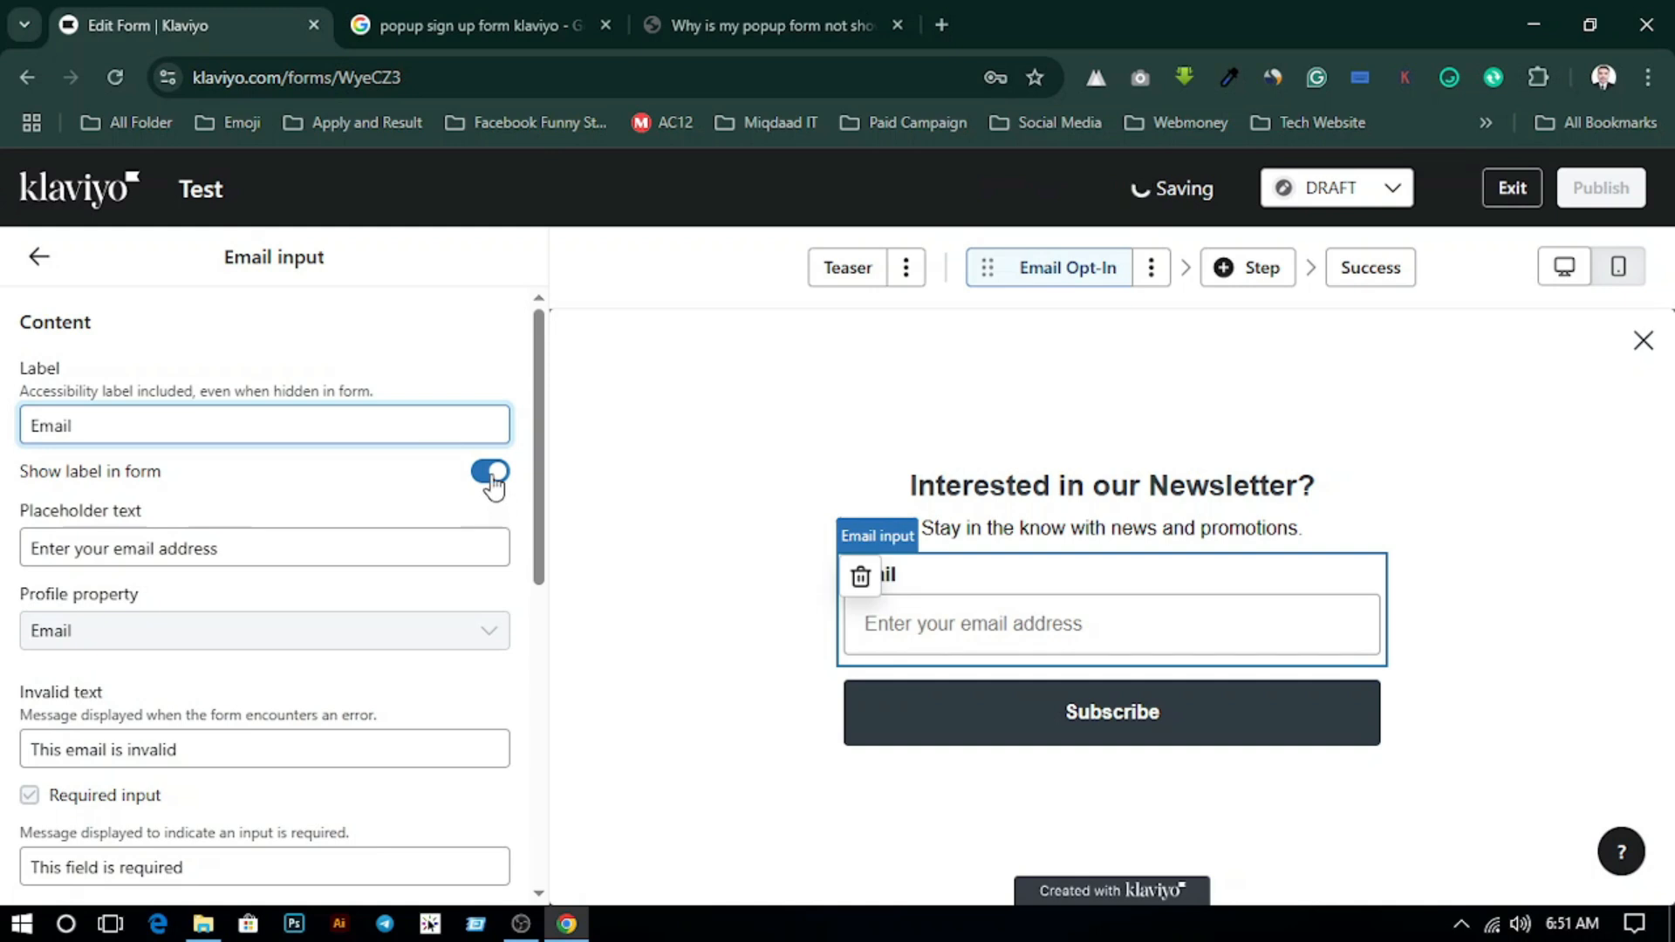
left_click(262, 493)
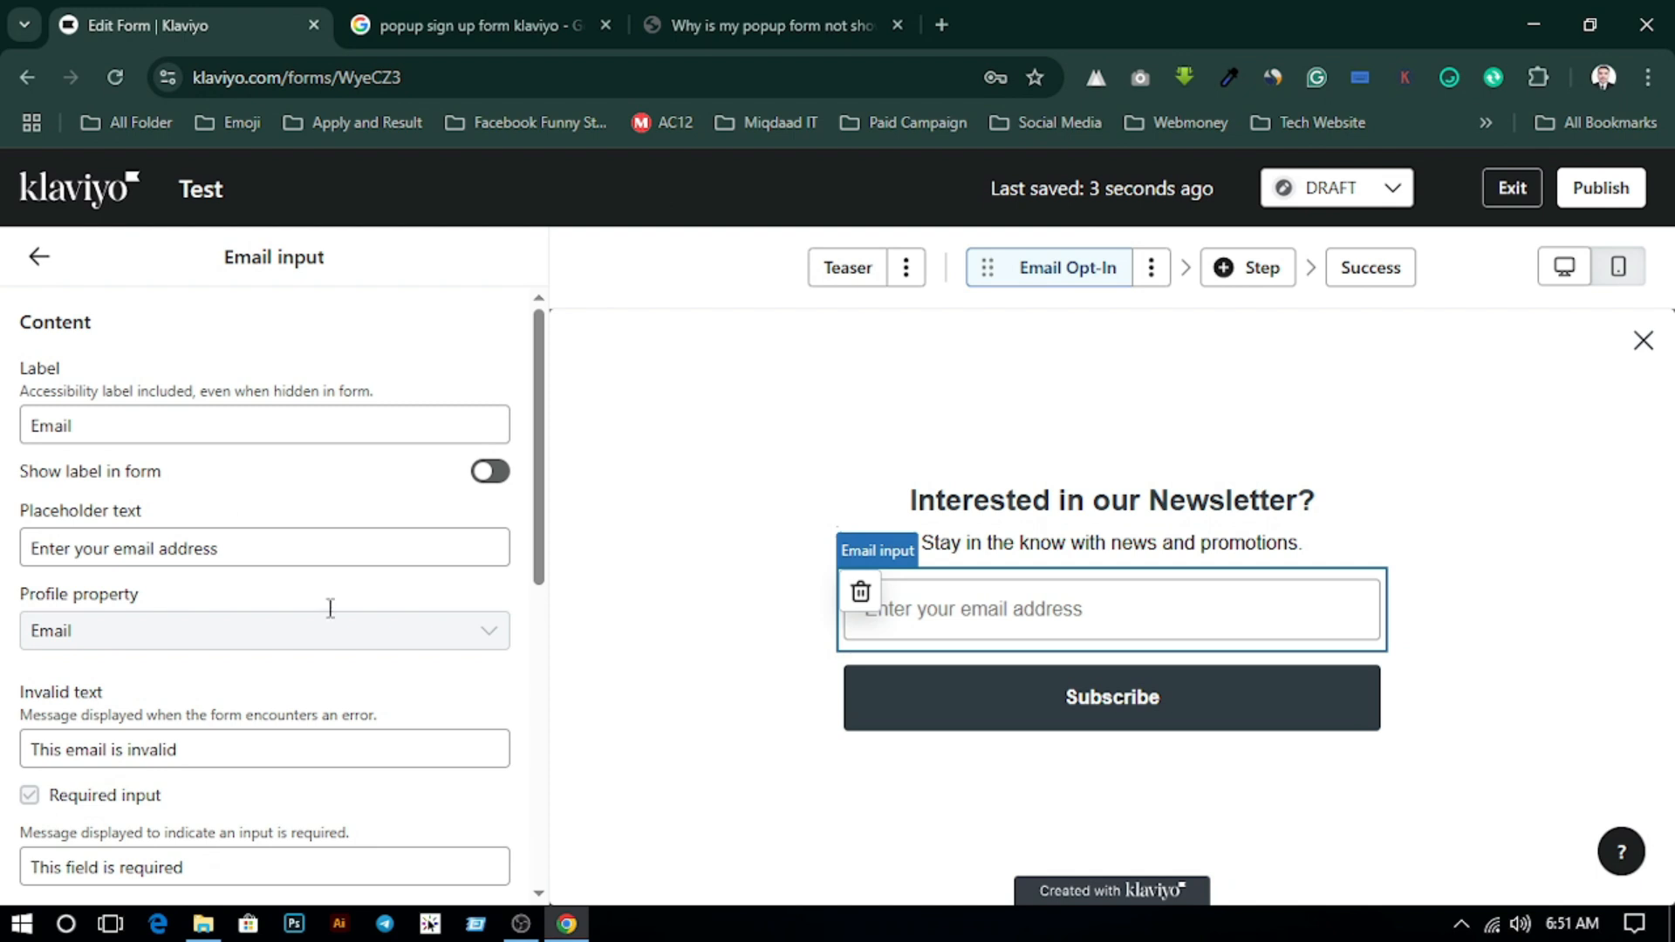
- Examine the email input's invalid and required messages, block padding and device visibility settings
scroll(262, 506, "down", 3)
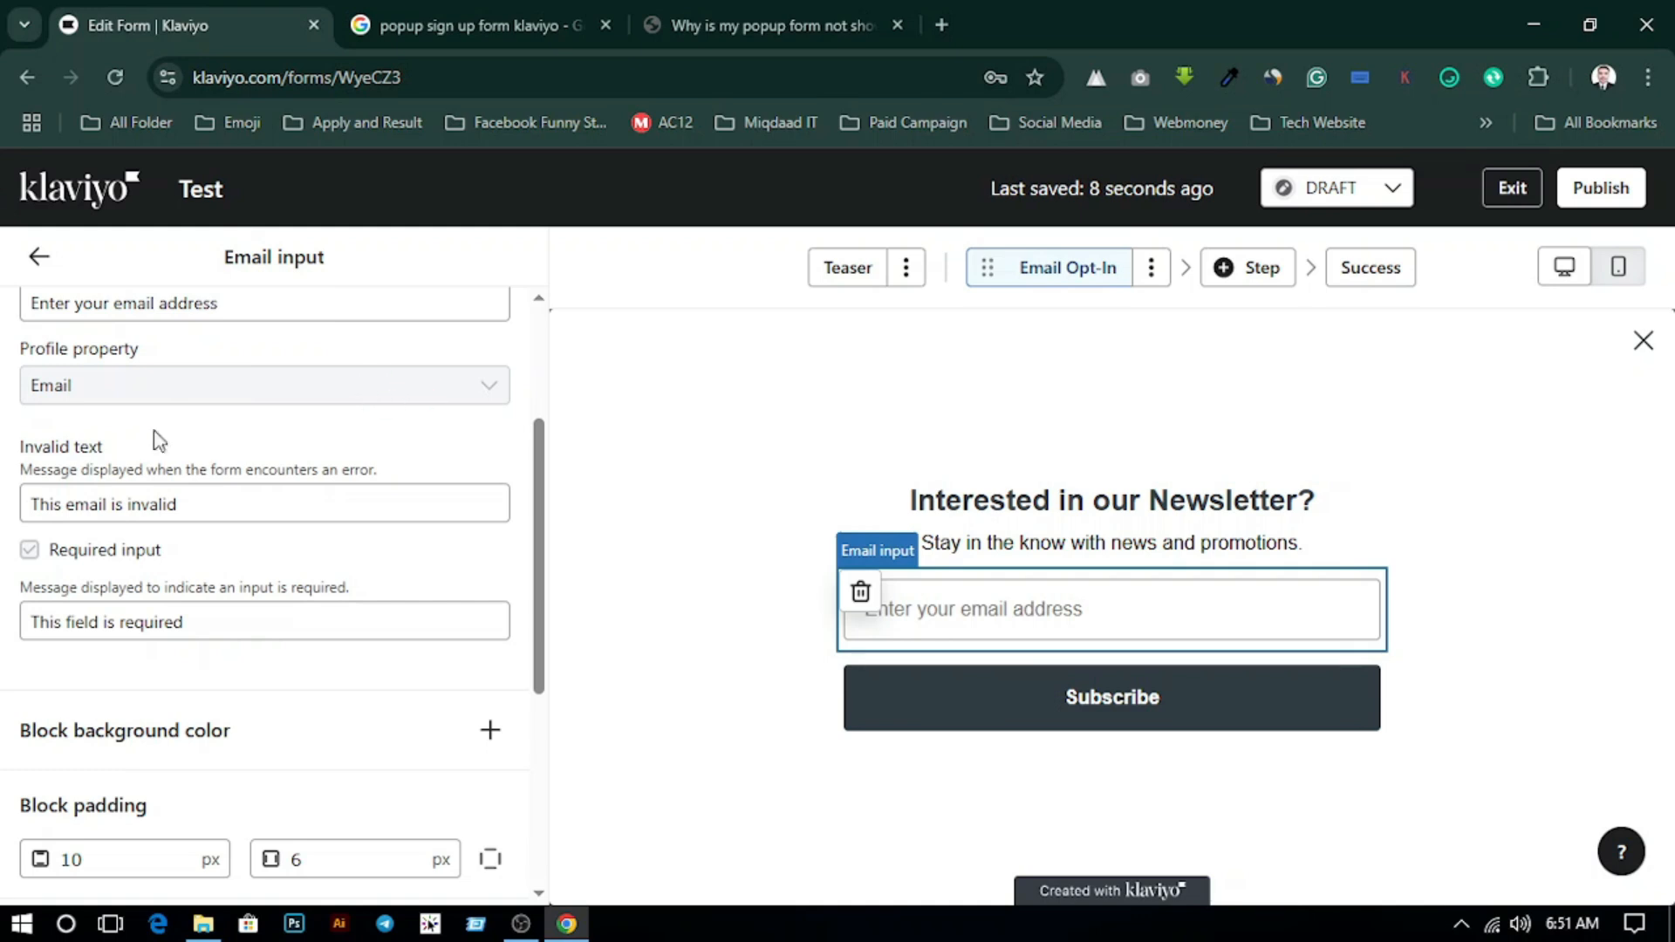
scroll(5, 504, "down", 1)
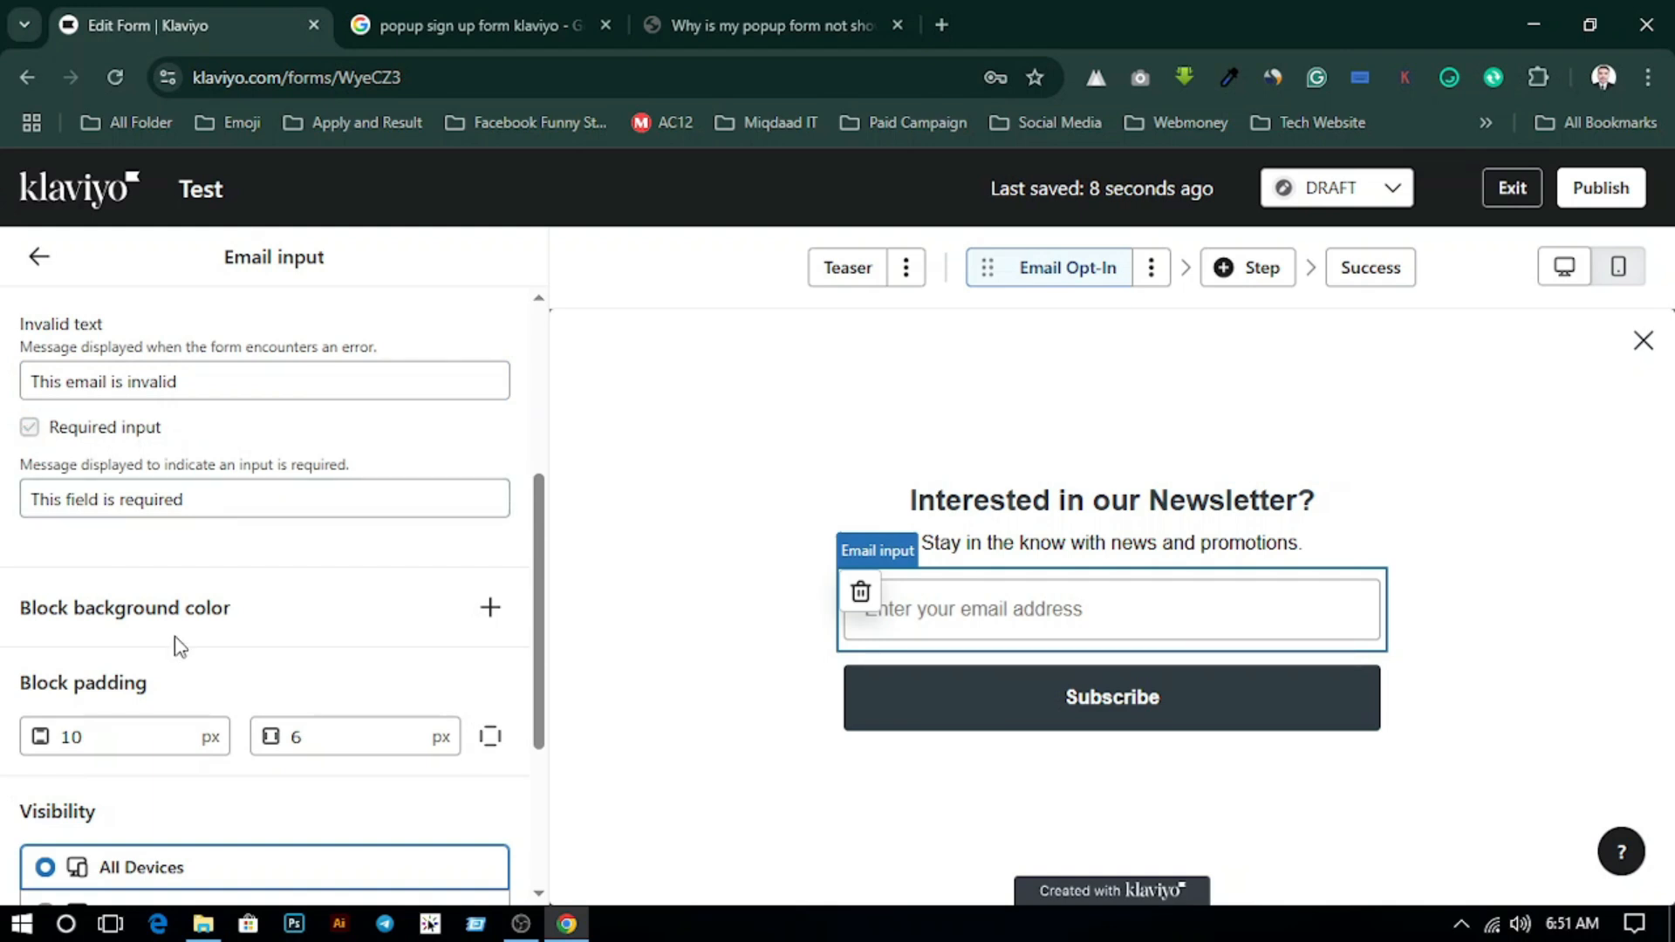
scroll(3, 554, "down", 2)
scroll(5, 652, "down", 1)
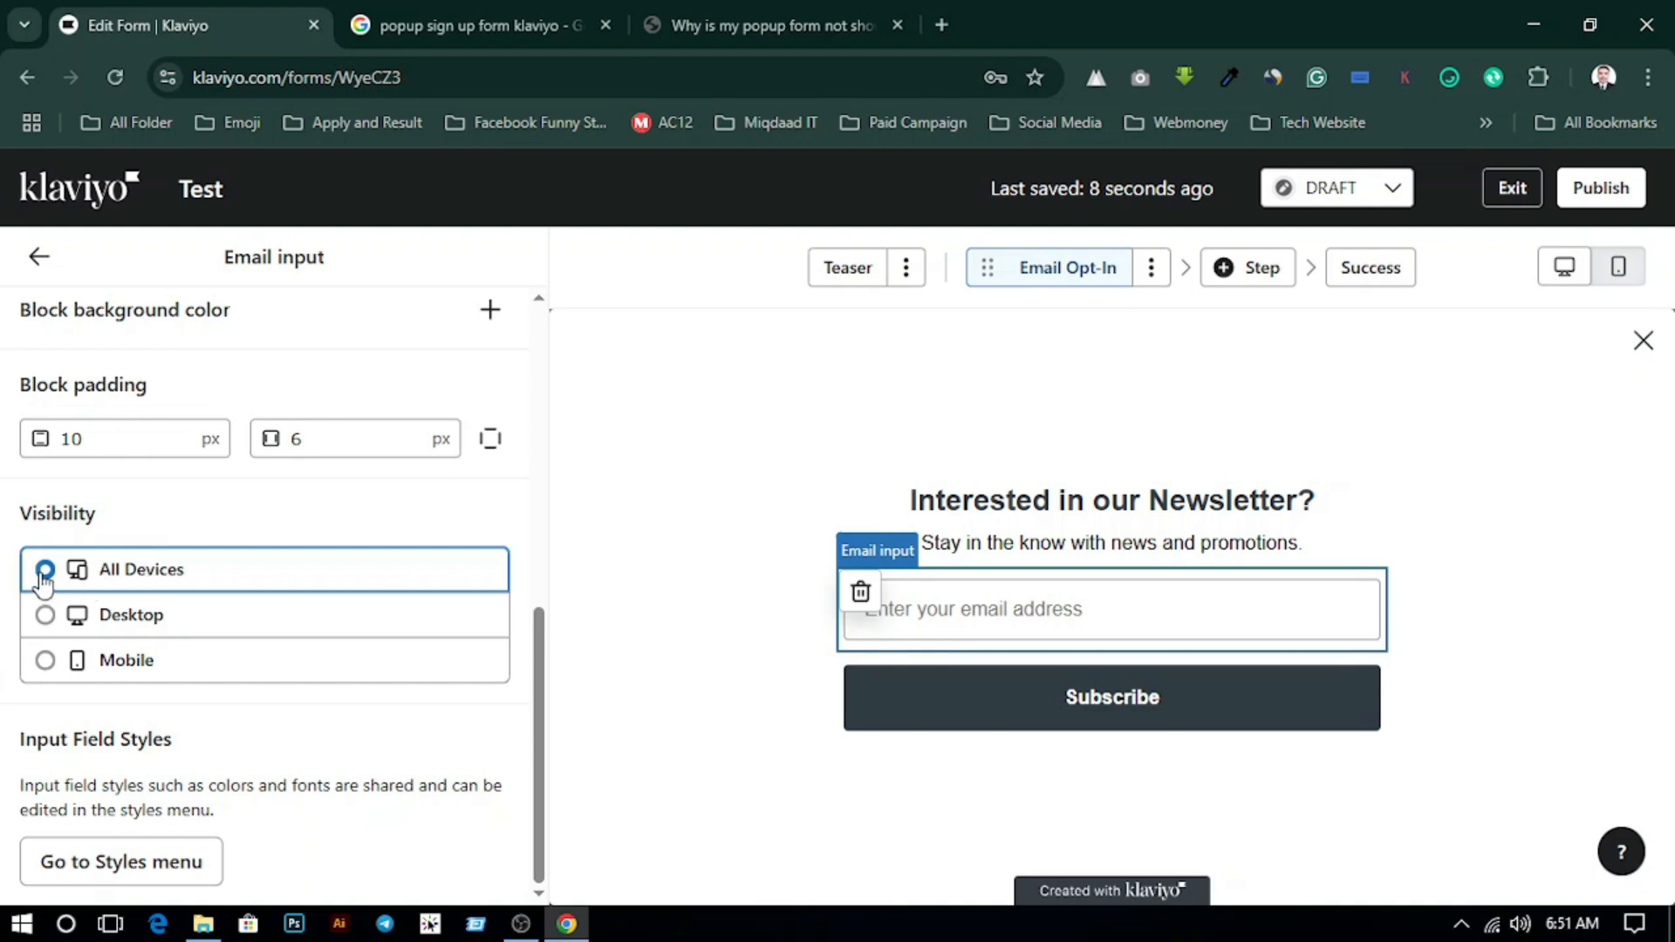
left_click_drag(21, 516, 129, 539)
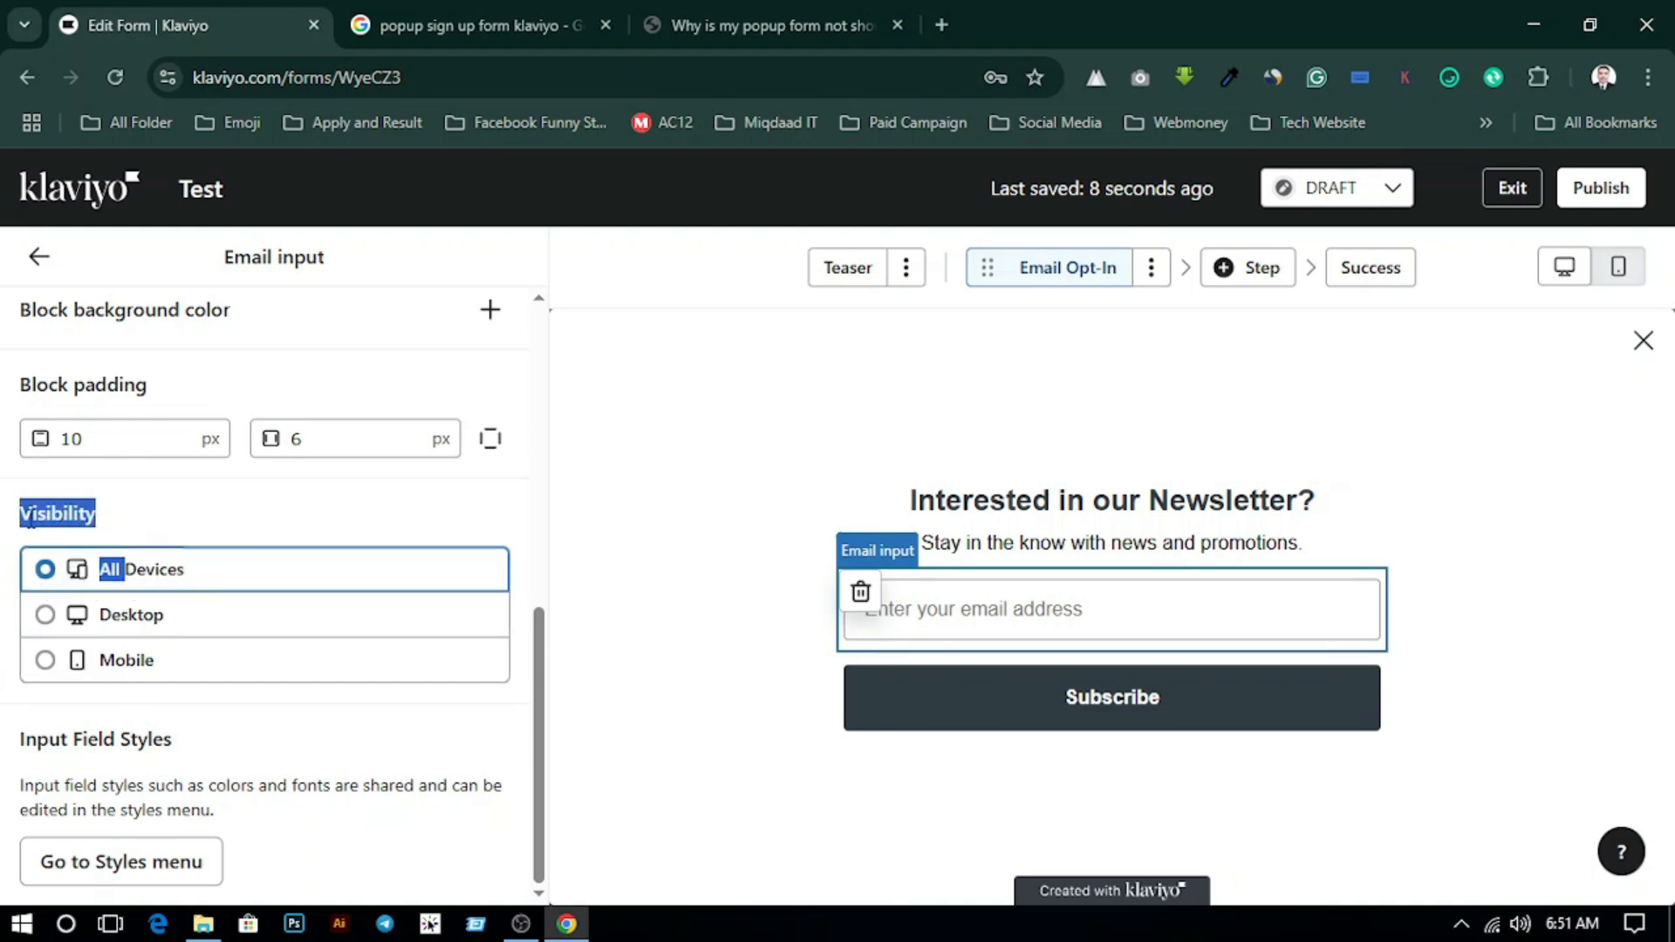
left_click(23, 520)
left_click_drag(23, 520, 99, 535)
left_click(160, 524)
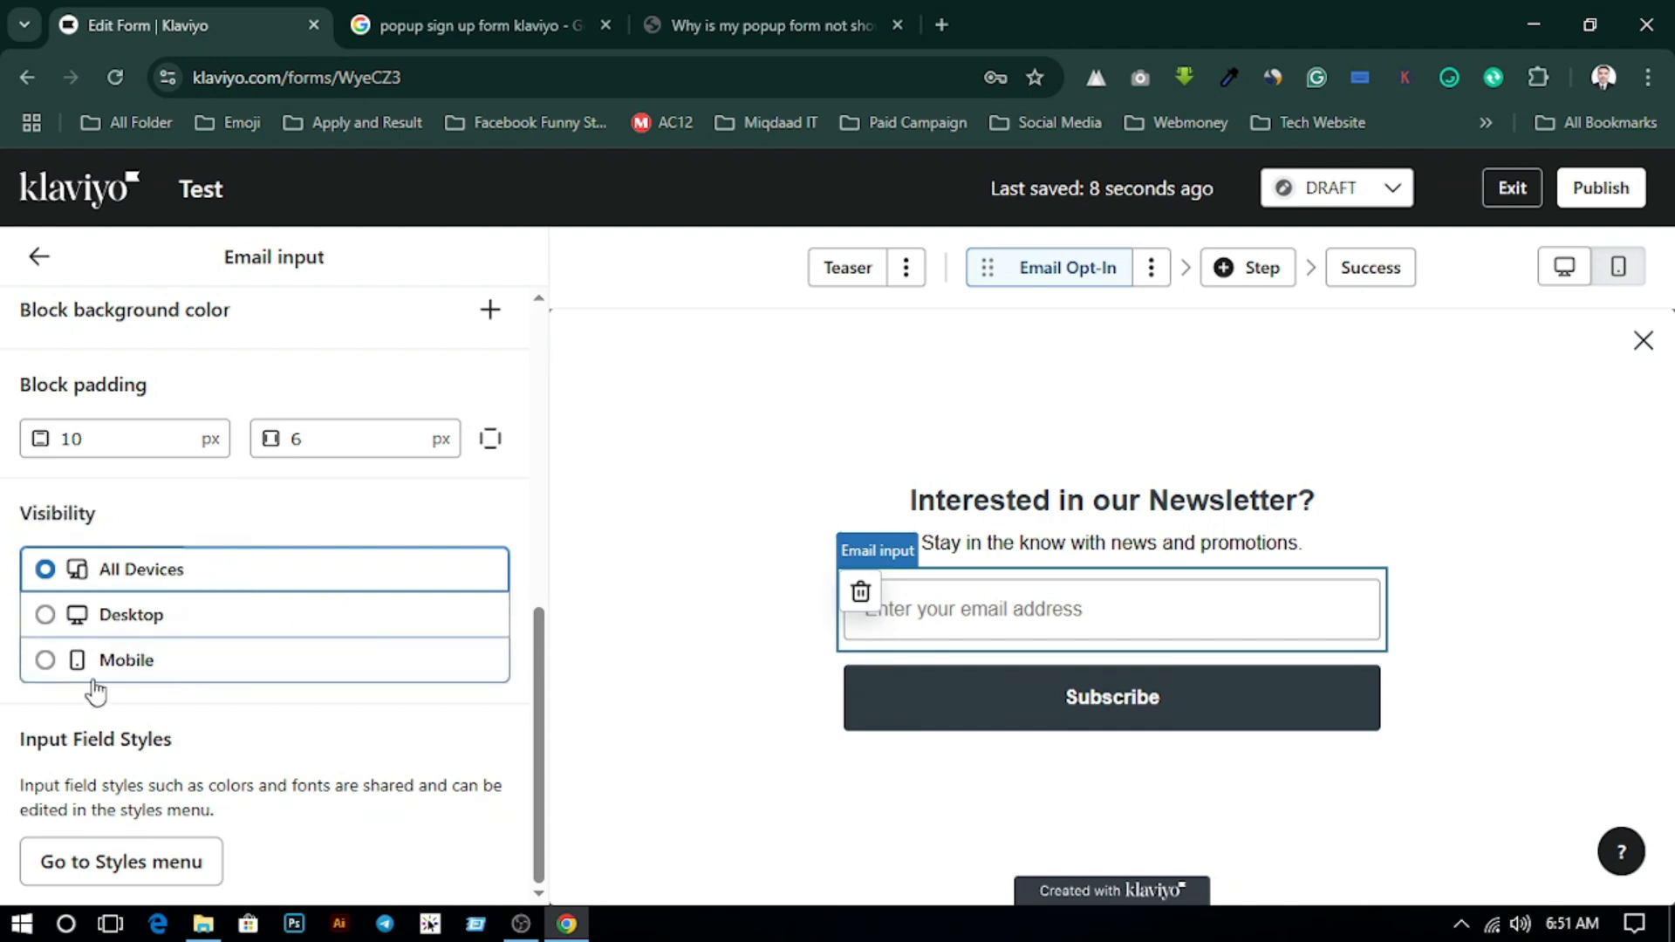
scroll(45, 726, "up", 5)
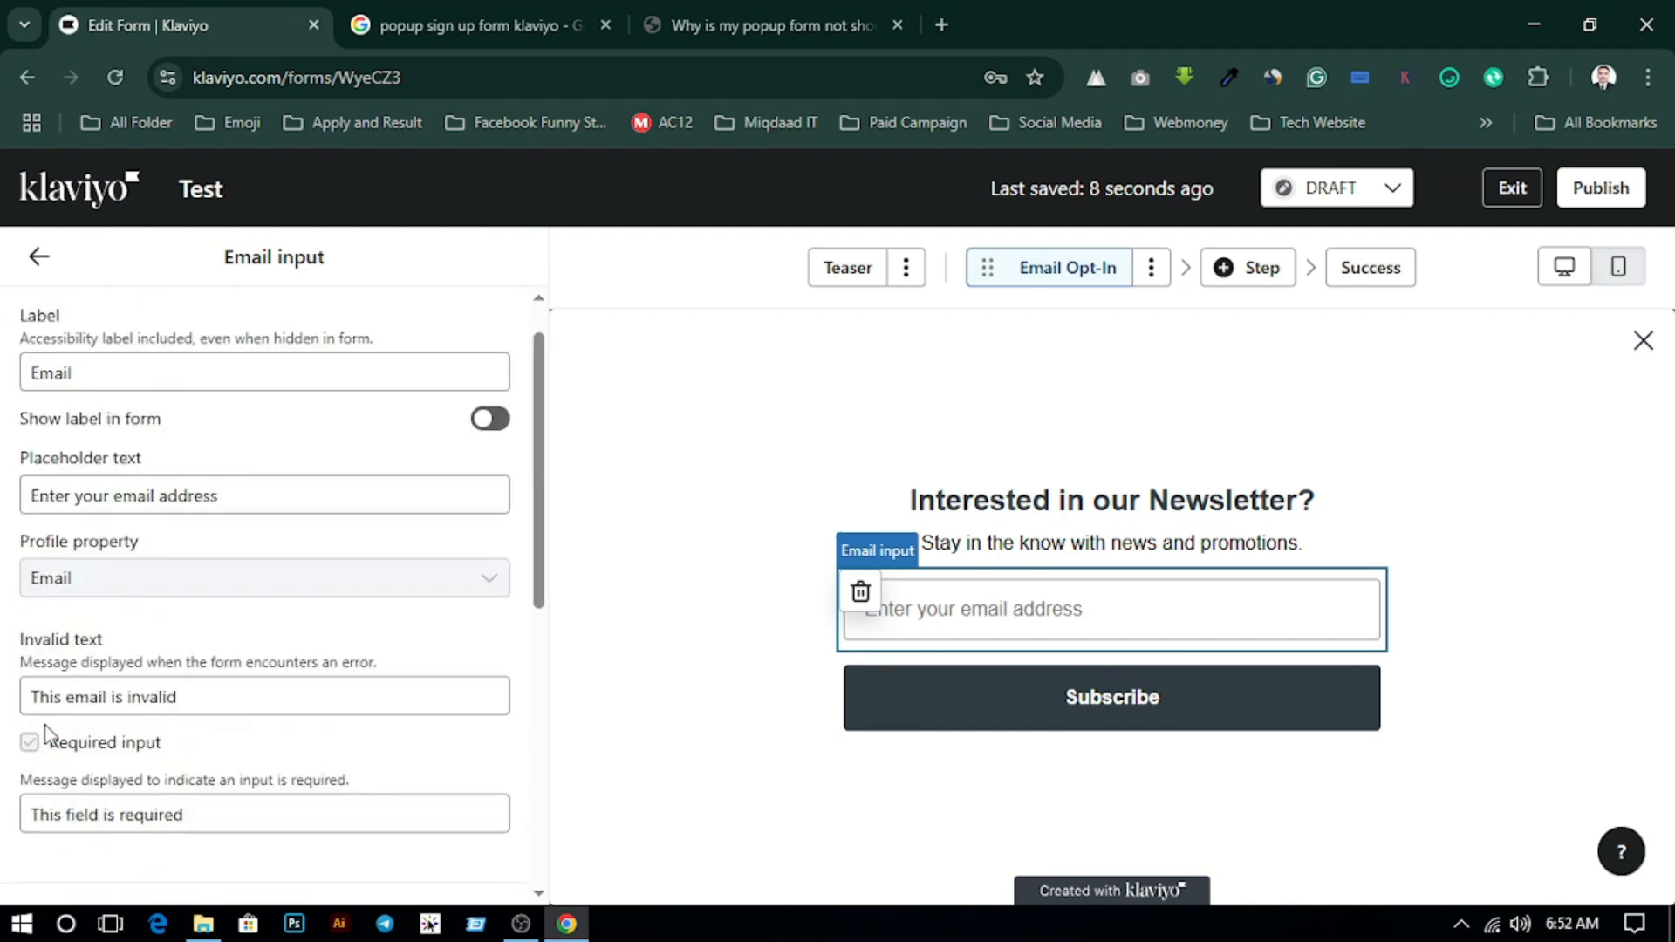
- Add a Phone number block between the email input and the Subscribe button
left_click(38, 256)
left_click(266, 541)
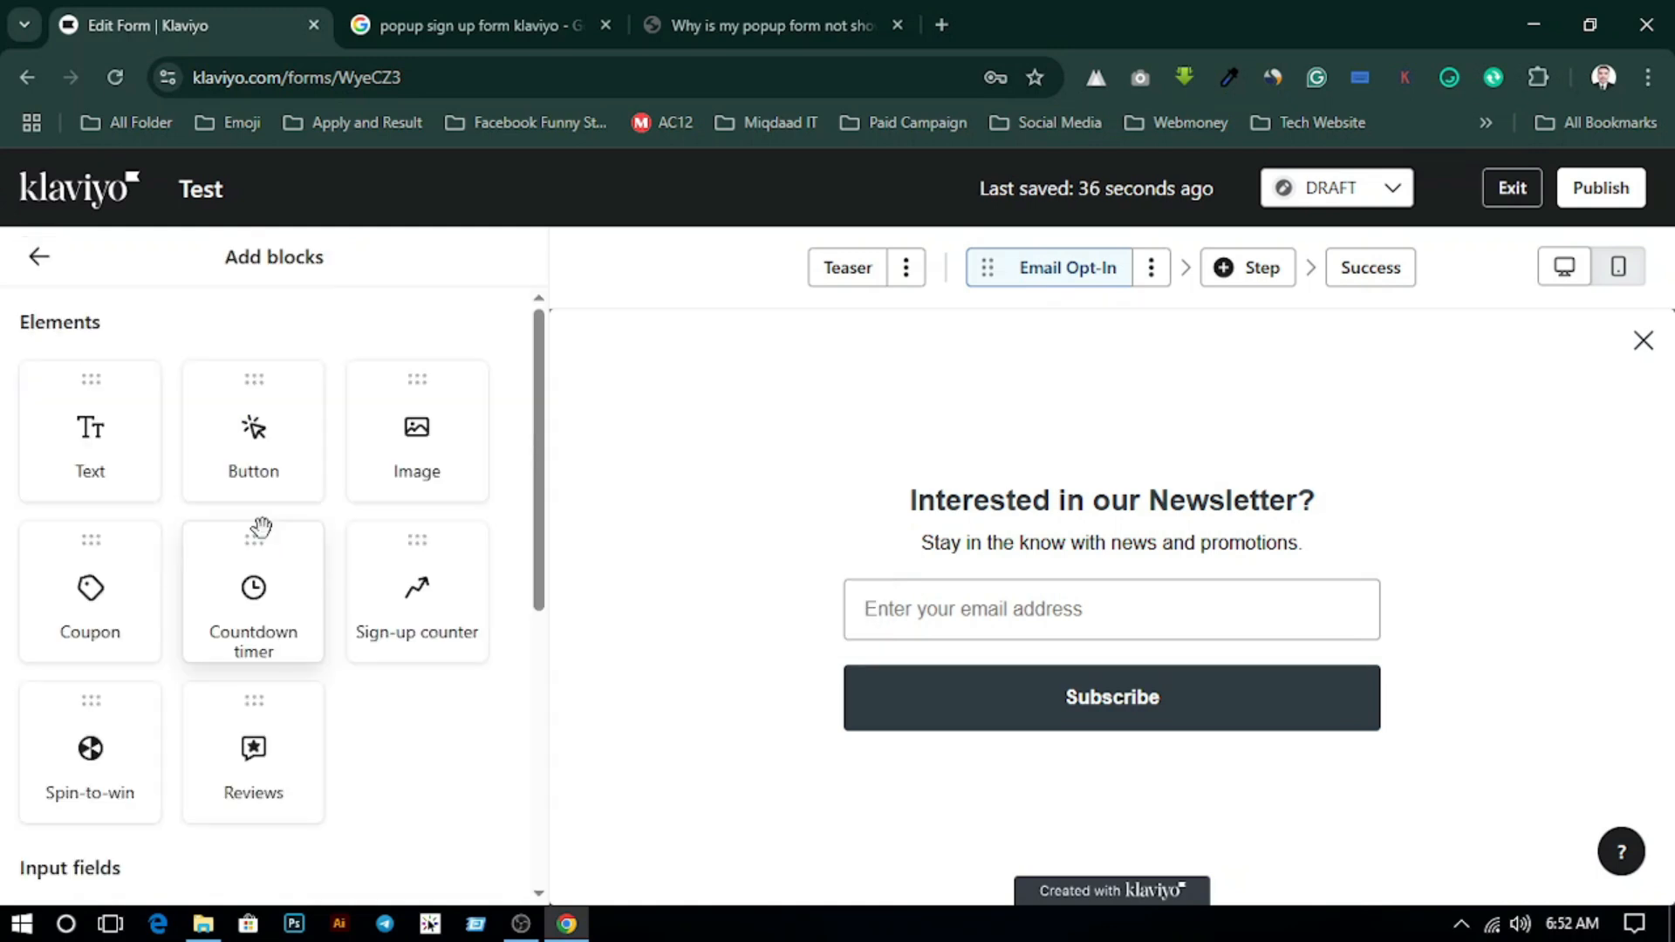
scroll(259, 531, "down", 6)
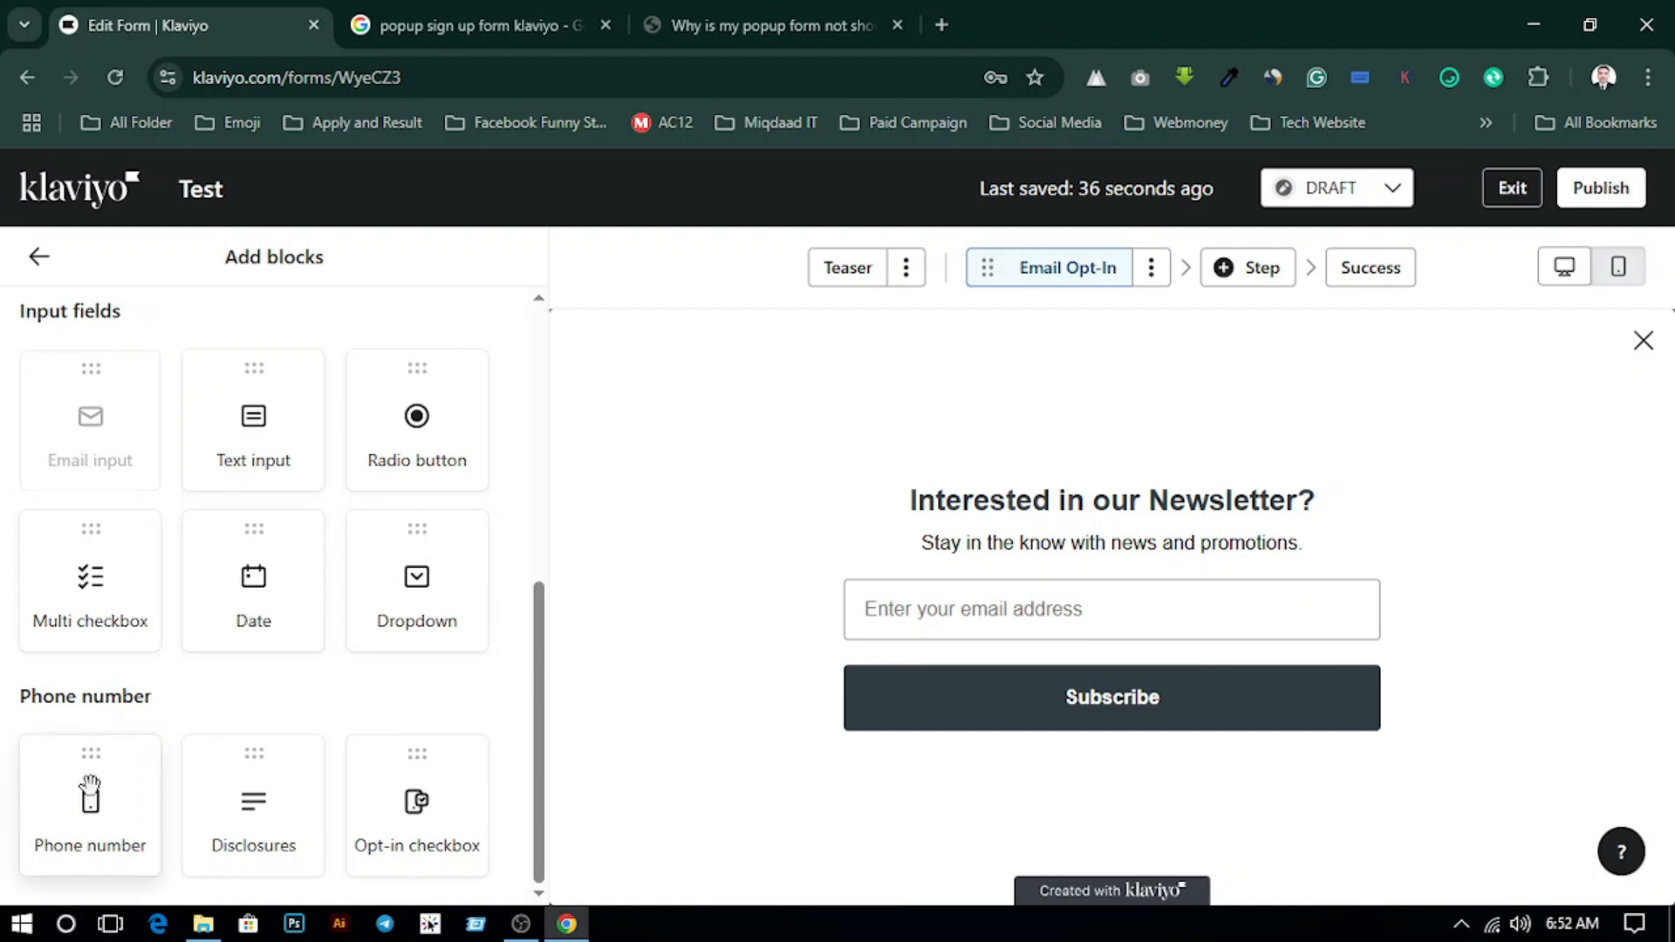
left_click_drag(94, 752, 1032, 643)
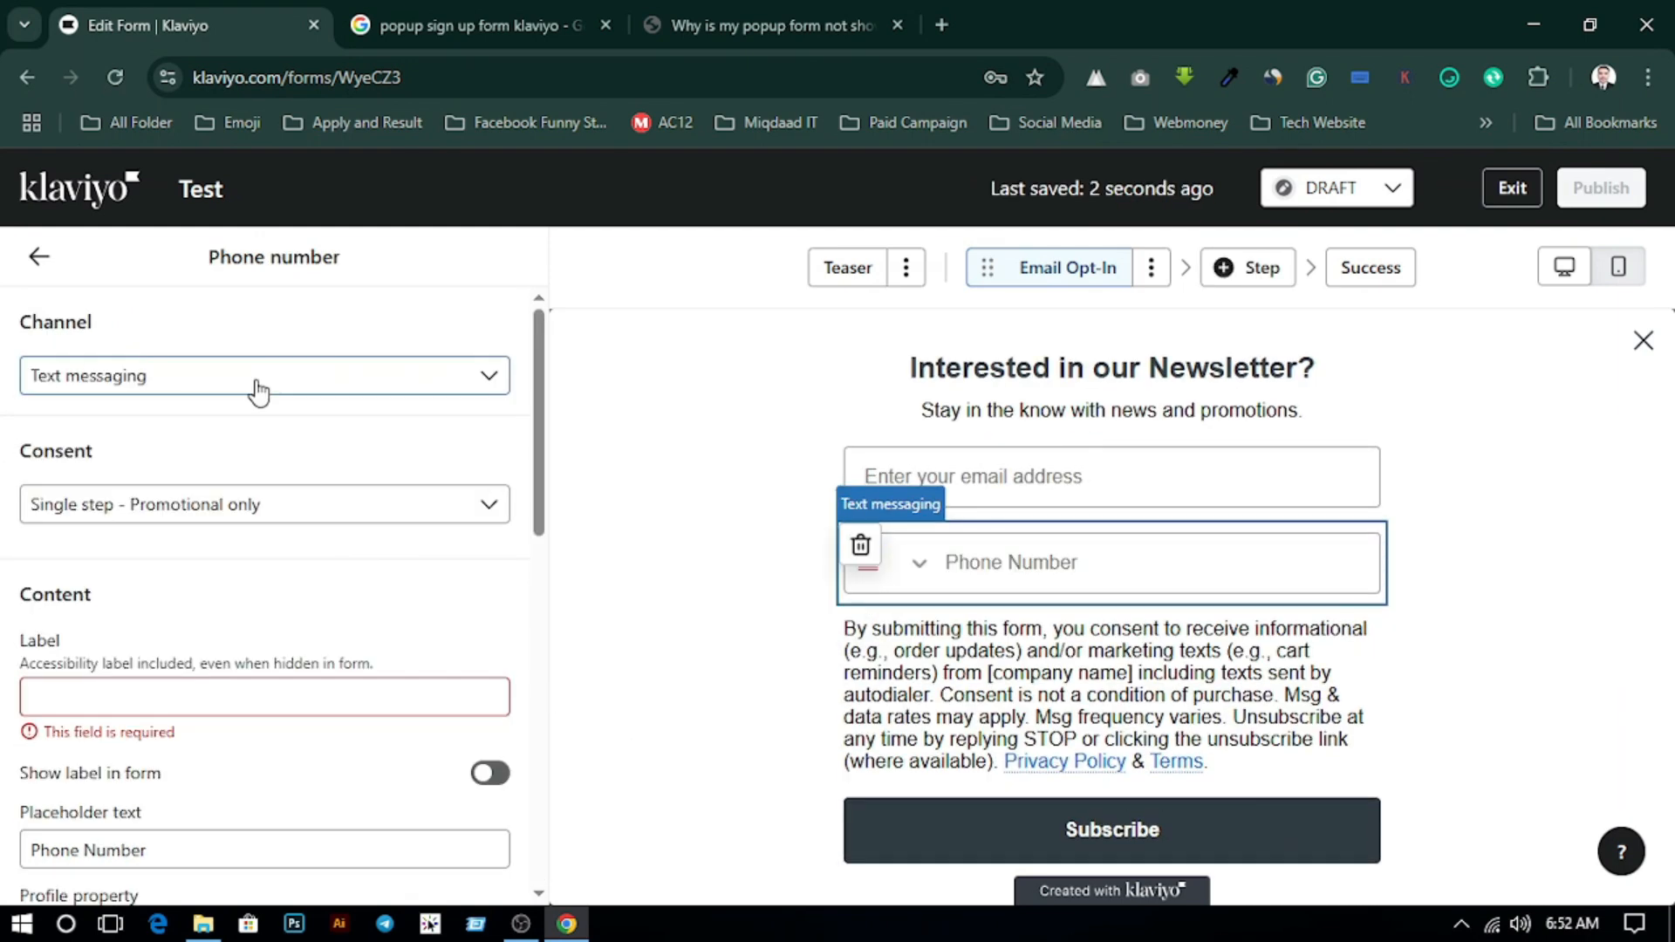
- Switch the phone number block's channel to Phone number only and label it number, with the label hidden in the form
left_click(264, 375)
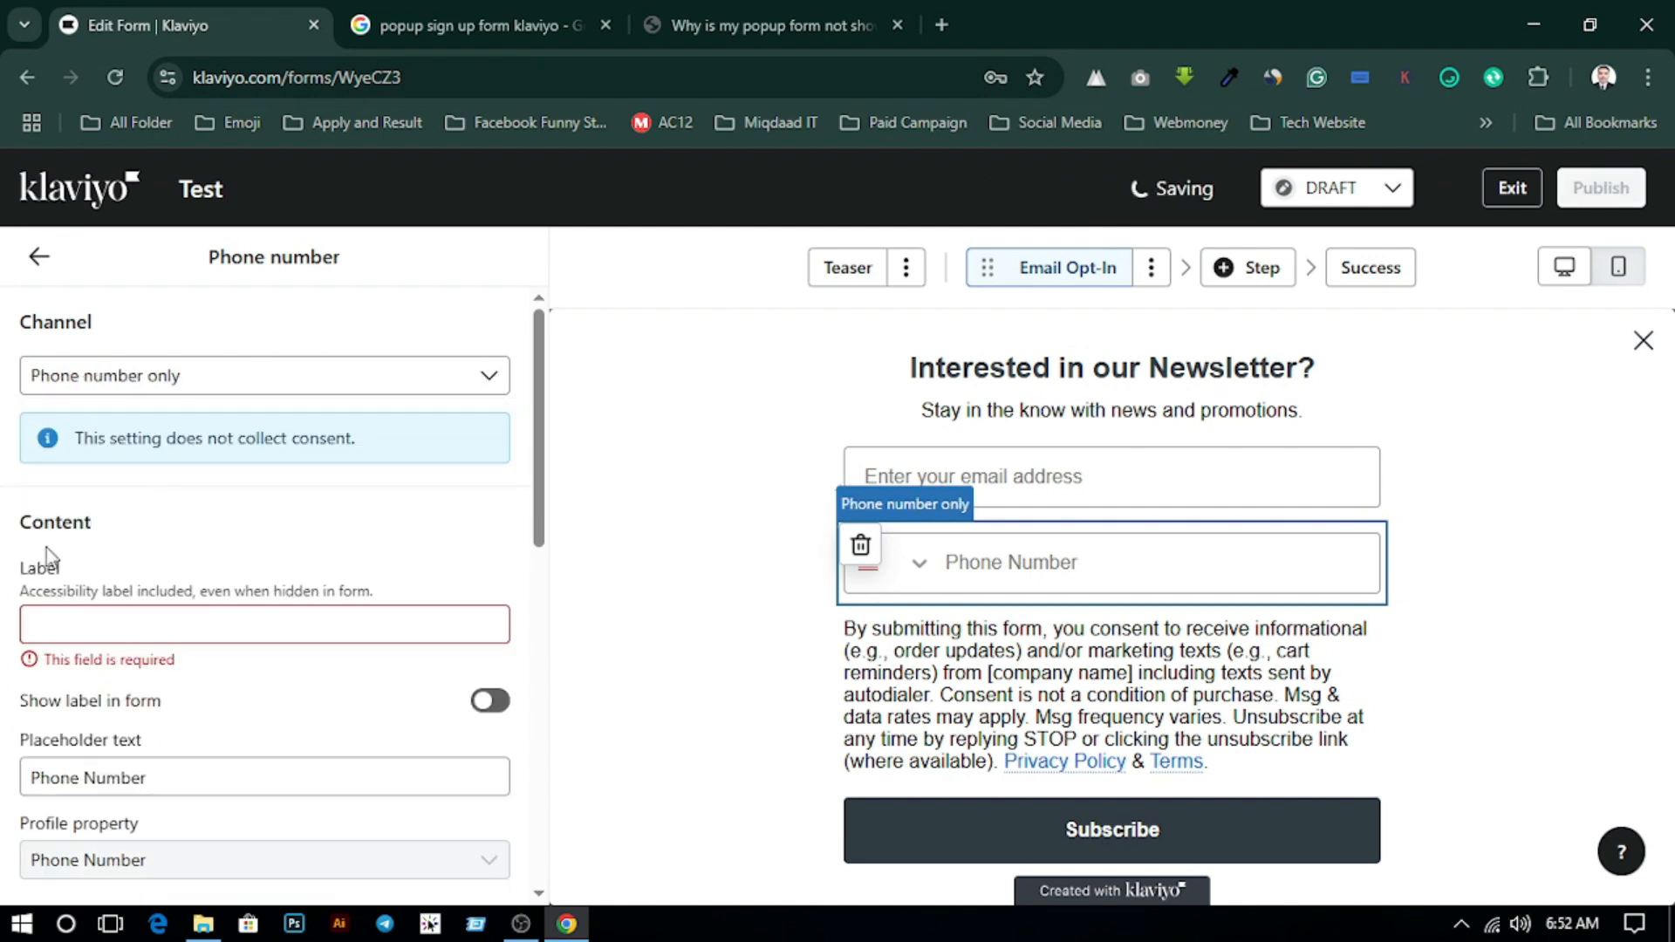
scroll(48, 557, "down", 1)
left_click(97, 502)
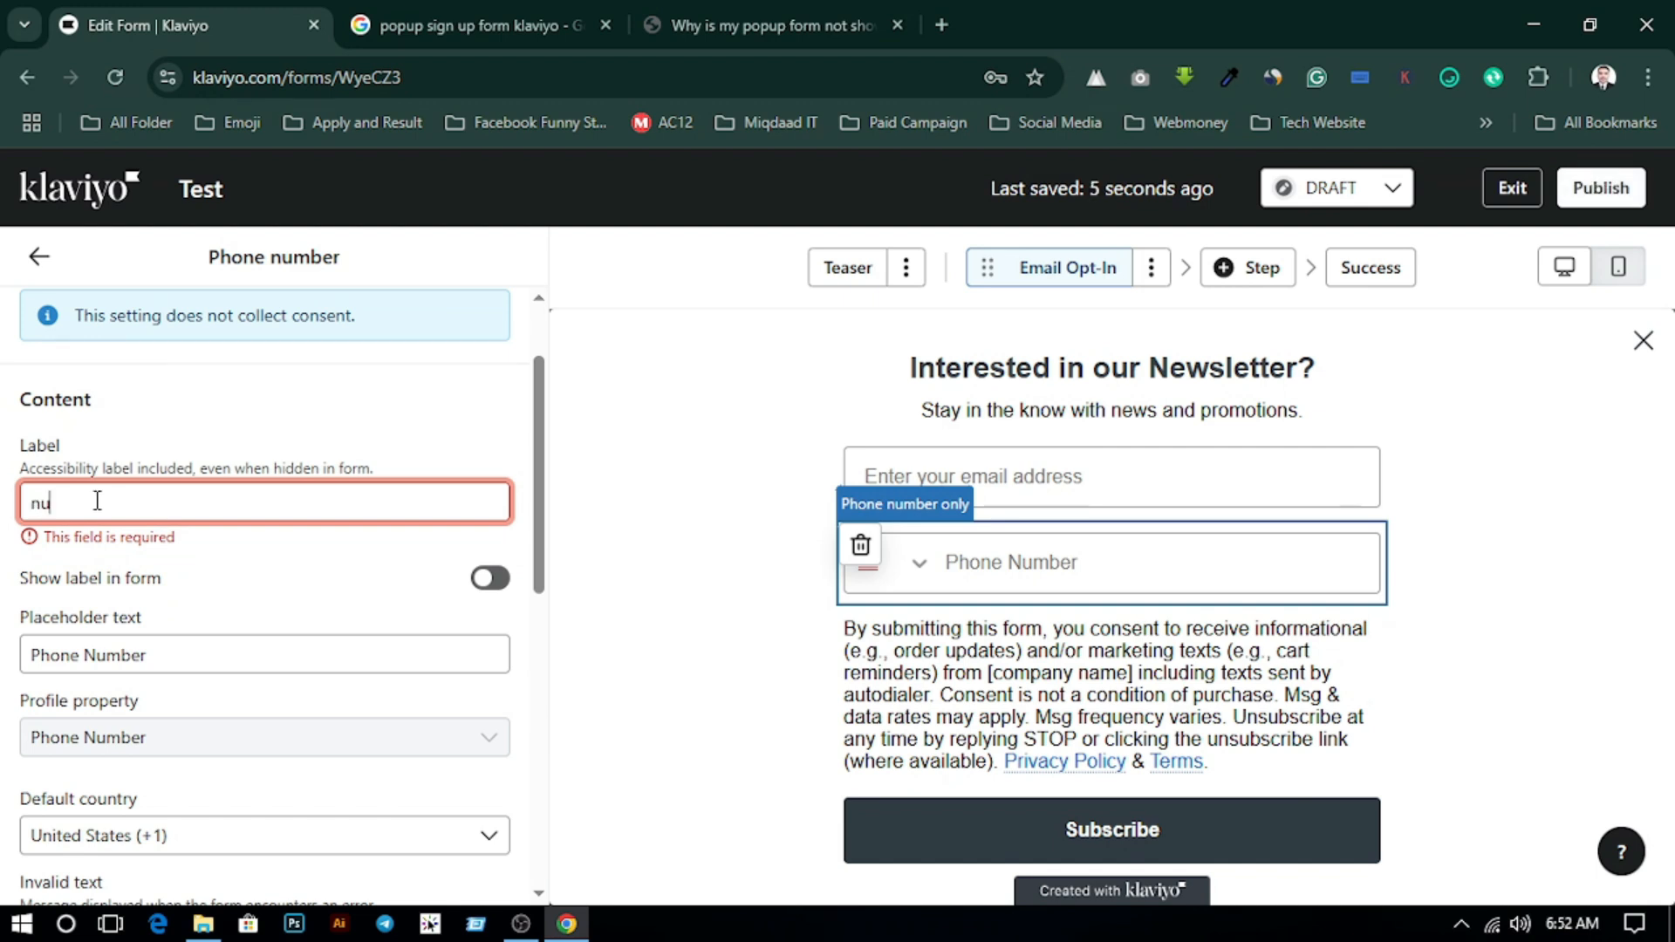
type("number")
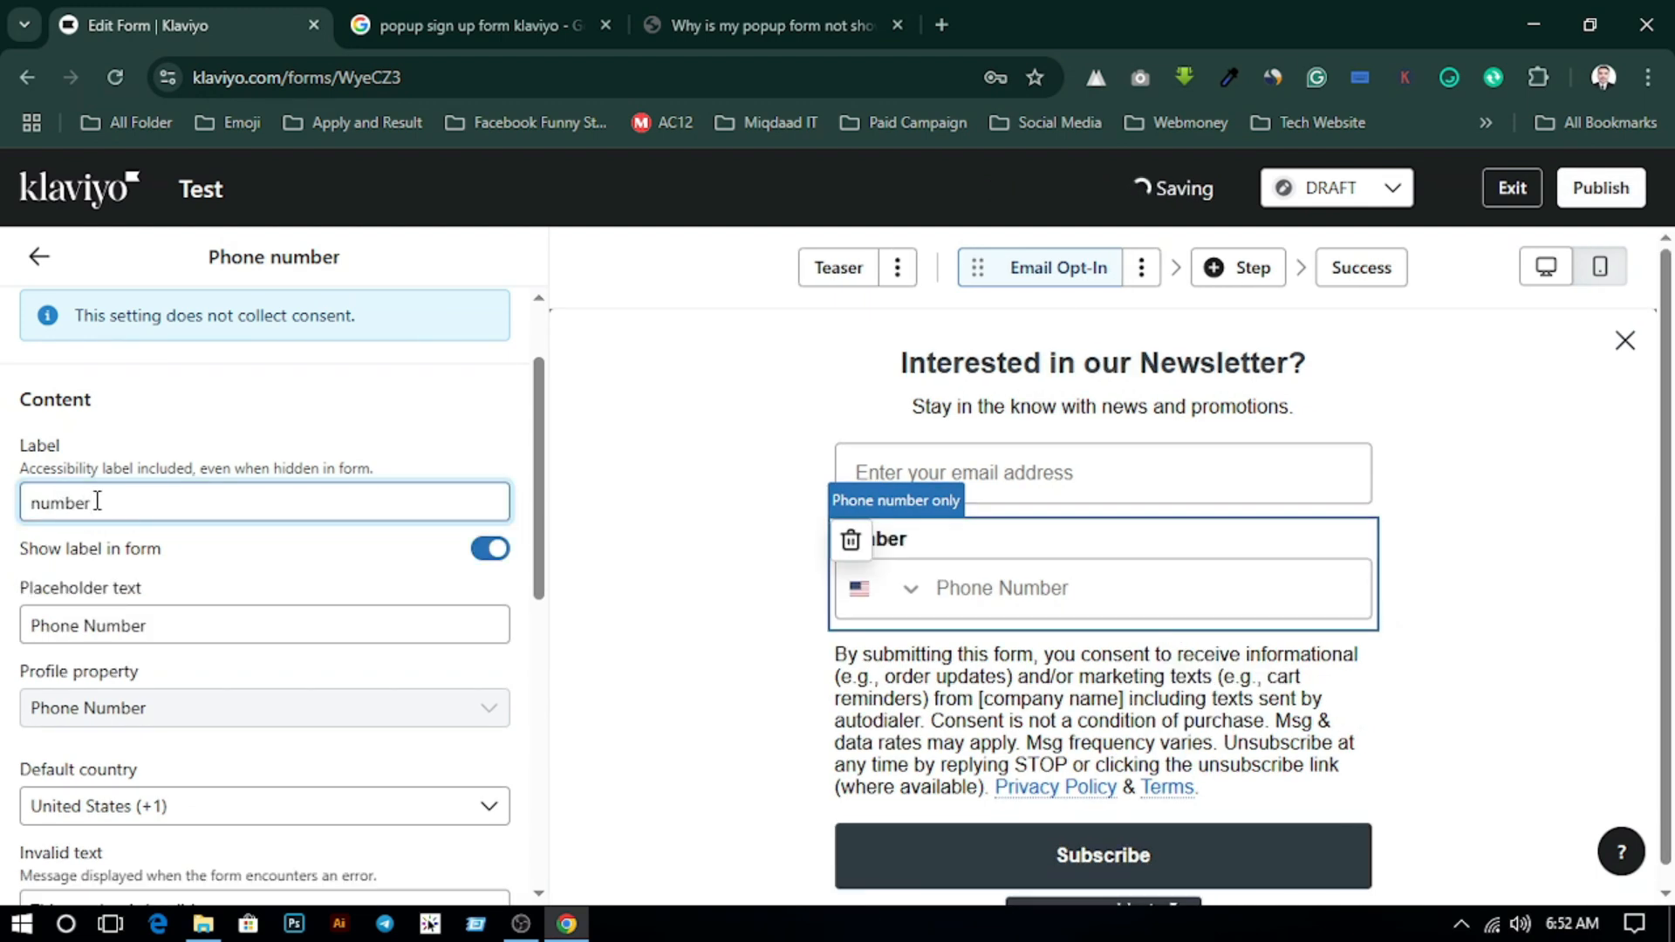
left_click(490, 551)
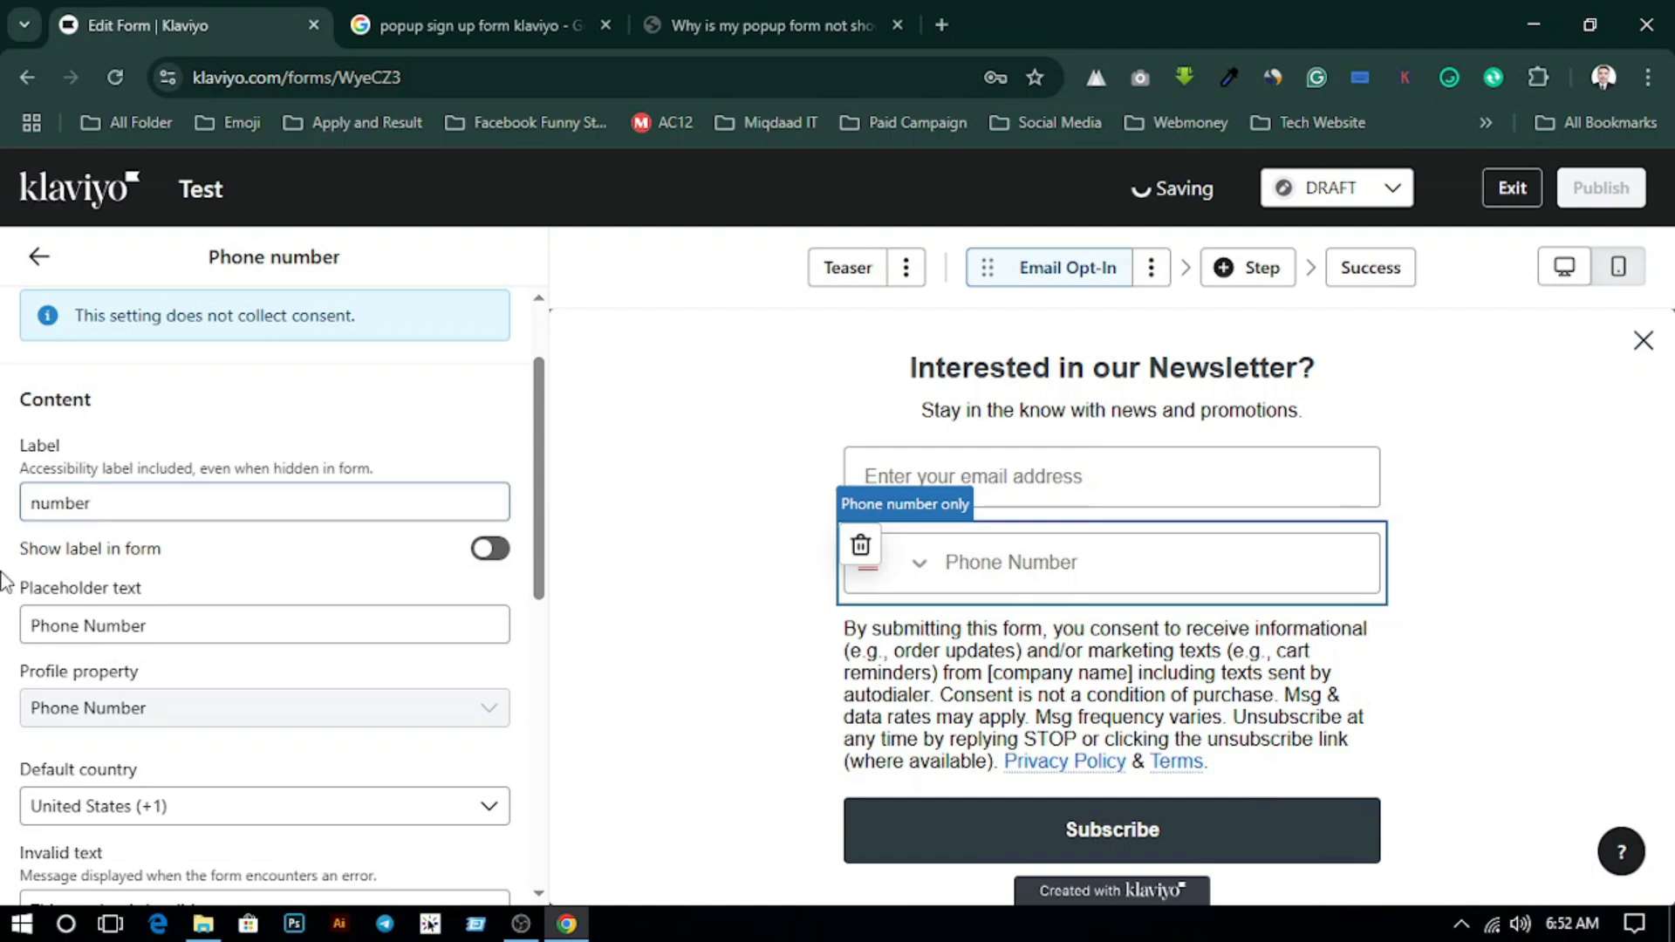
- Make the phone number block a required input and review its padding and device visibility settings
scroll(175, 589, "down", 2)
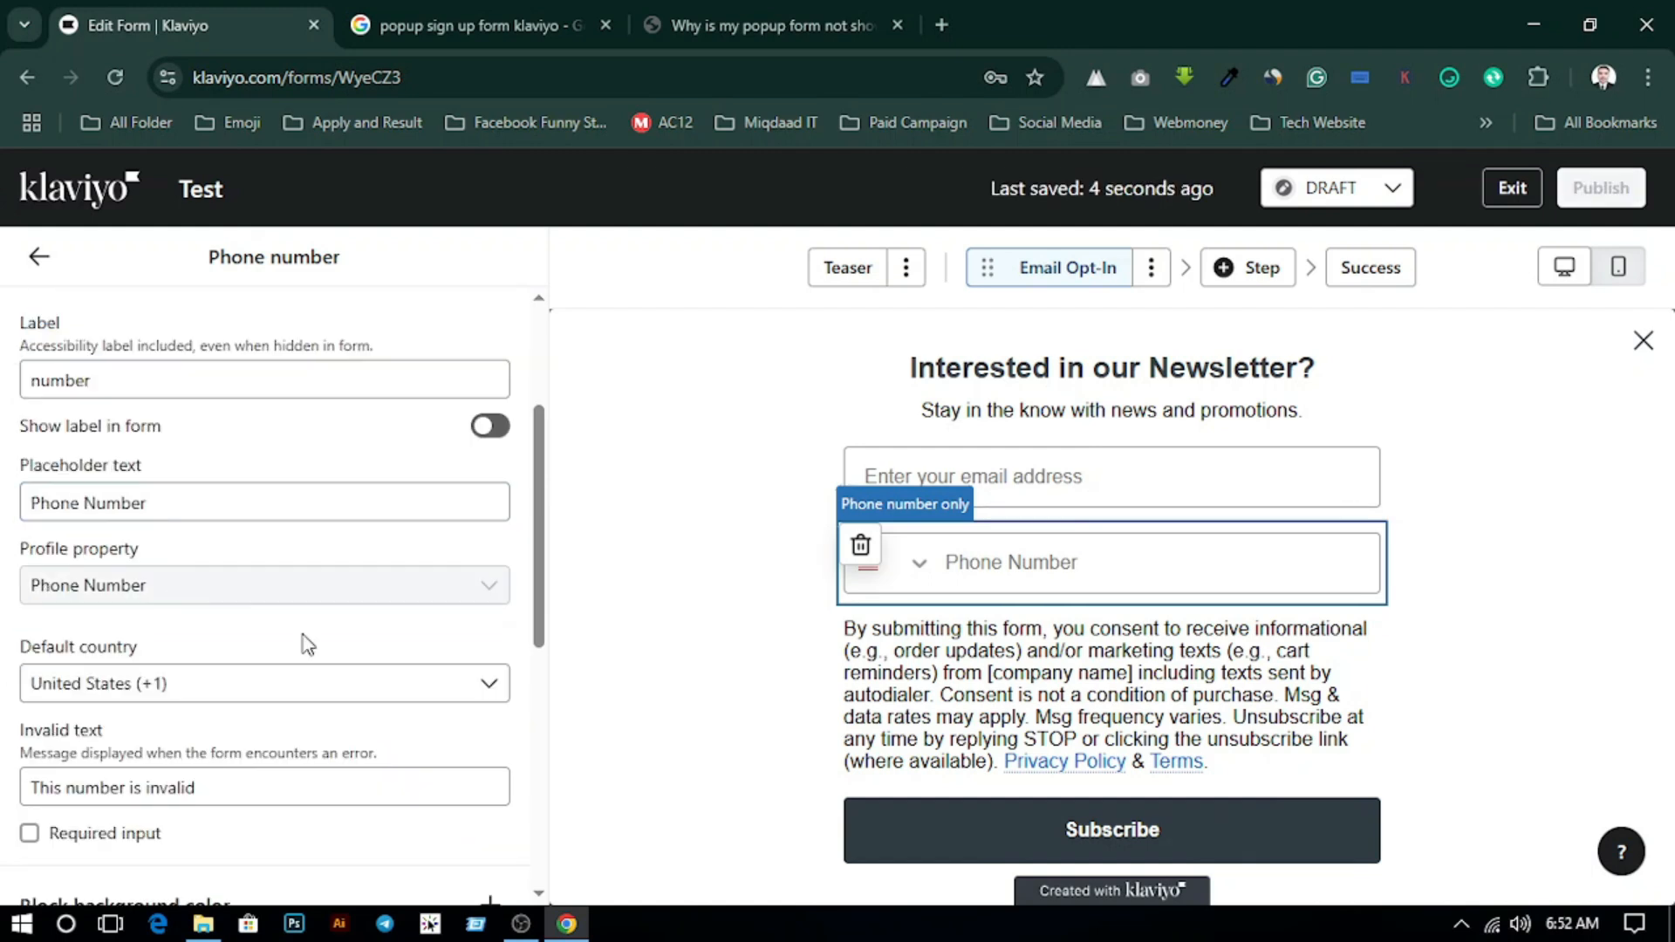
left_click(274, 513)
scroll(393, 603, "down", 3)
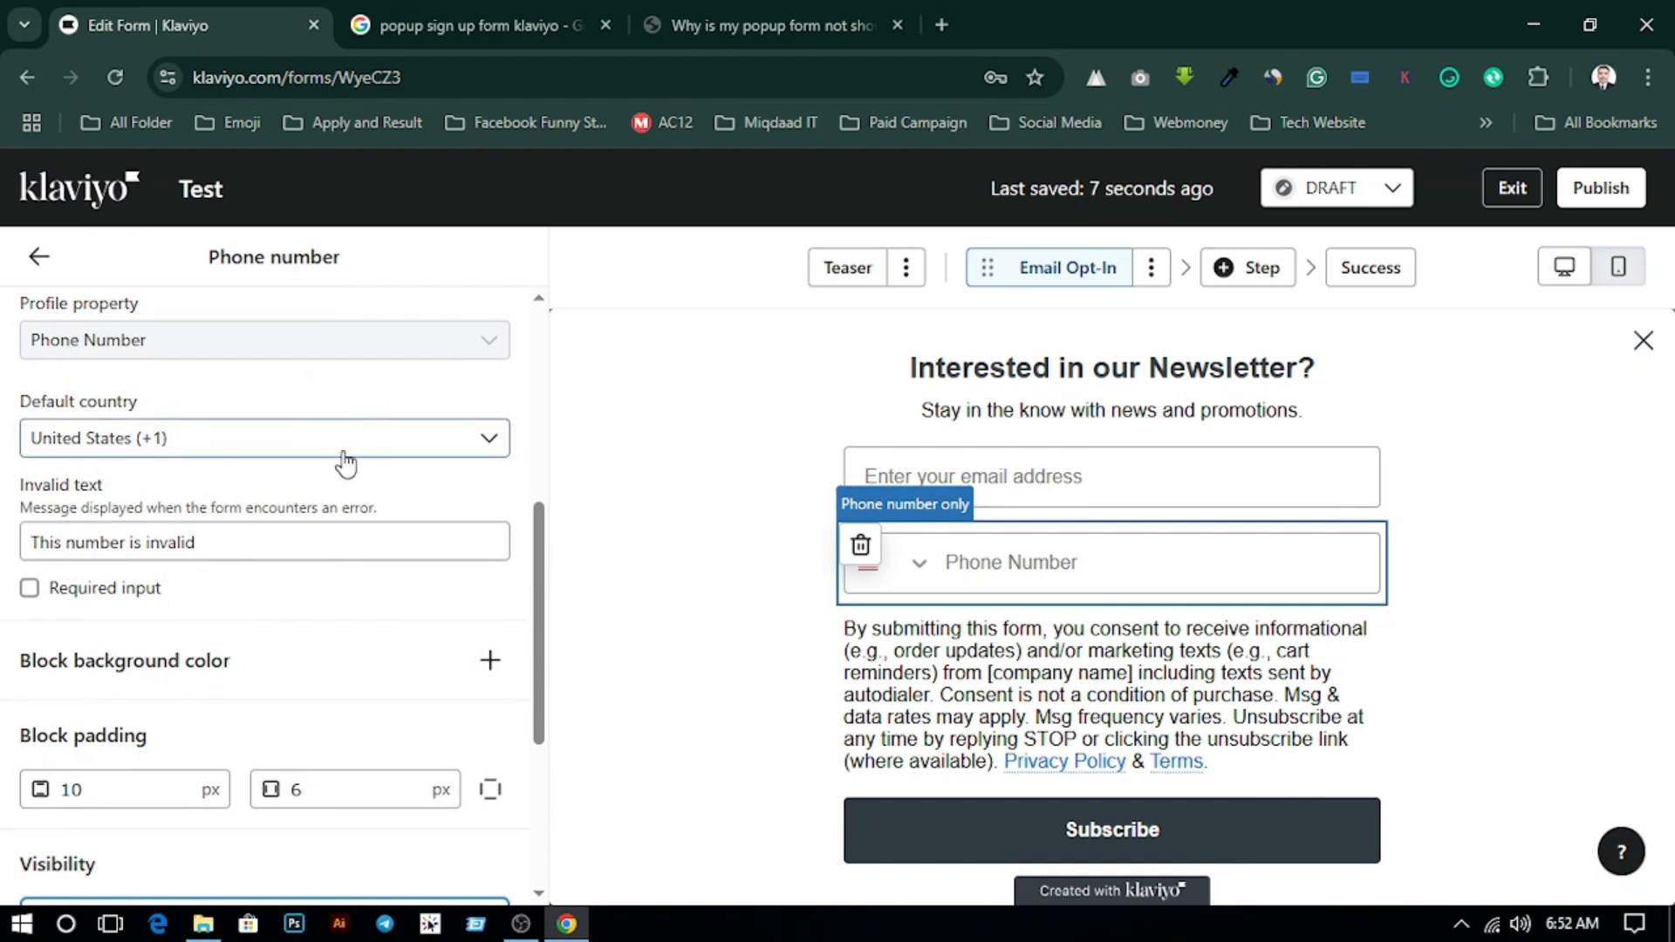
left_click(30, 592)
scroll(29, 587, "down", 3)
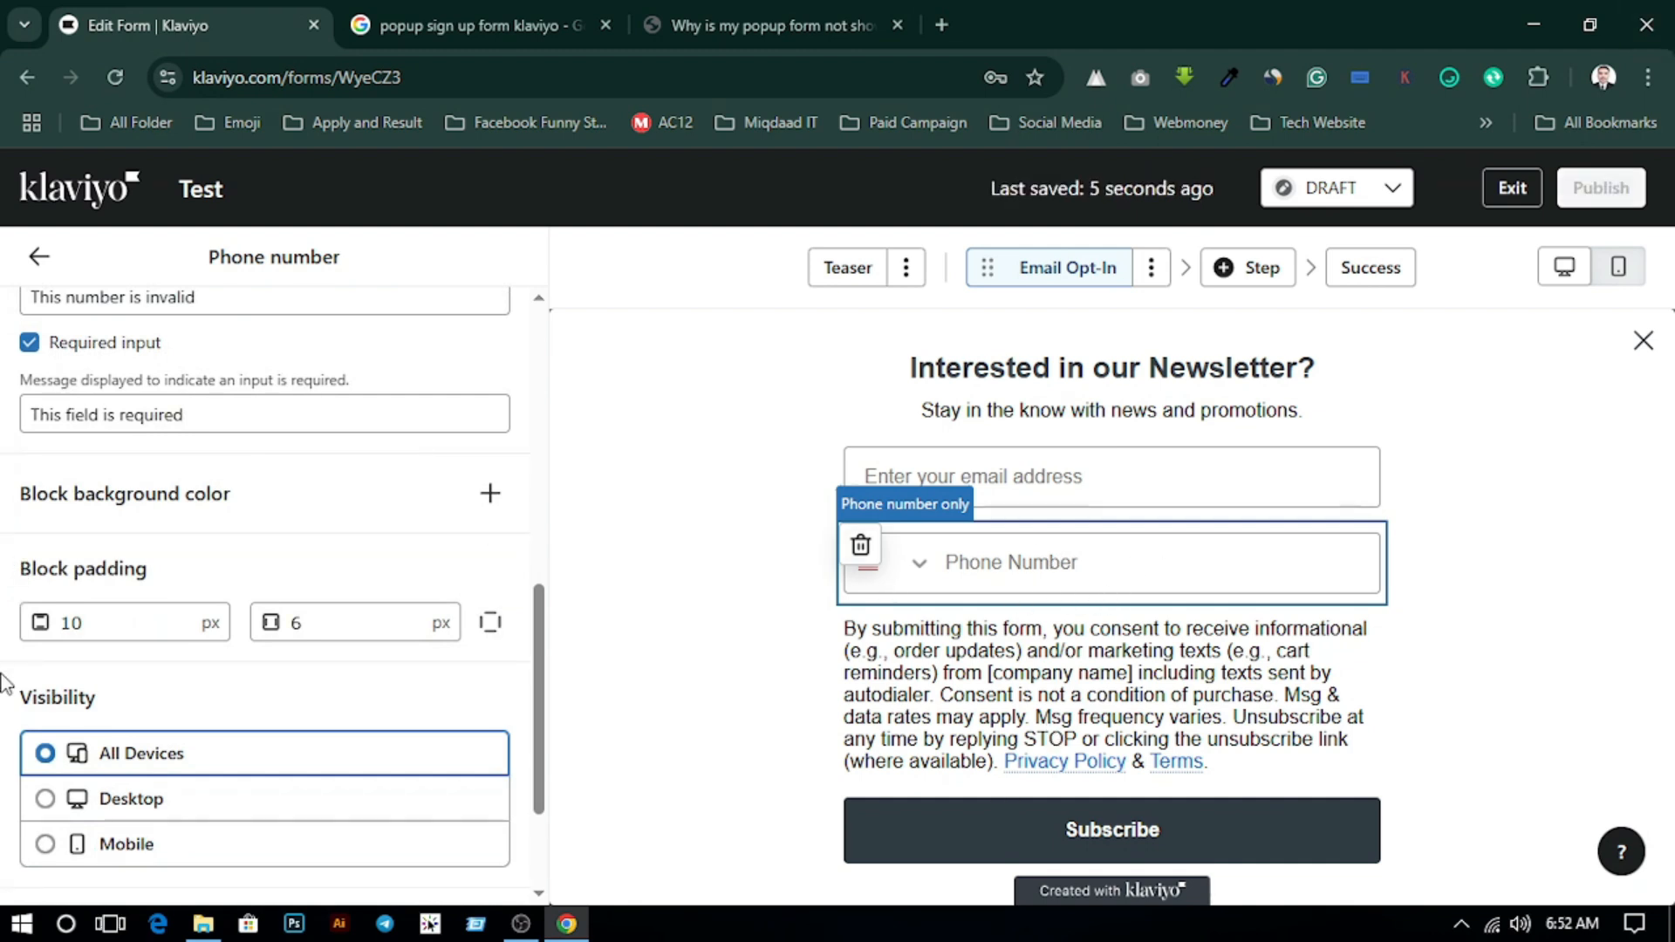
scroll(17, 646, "down", 2)
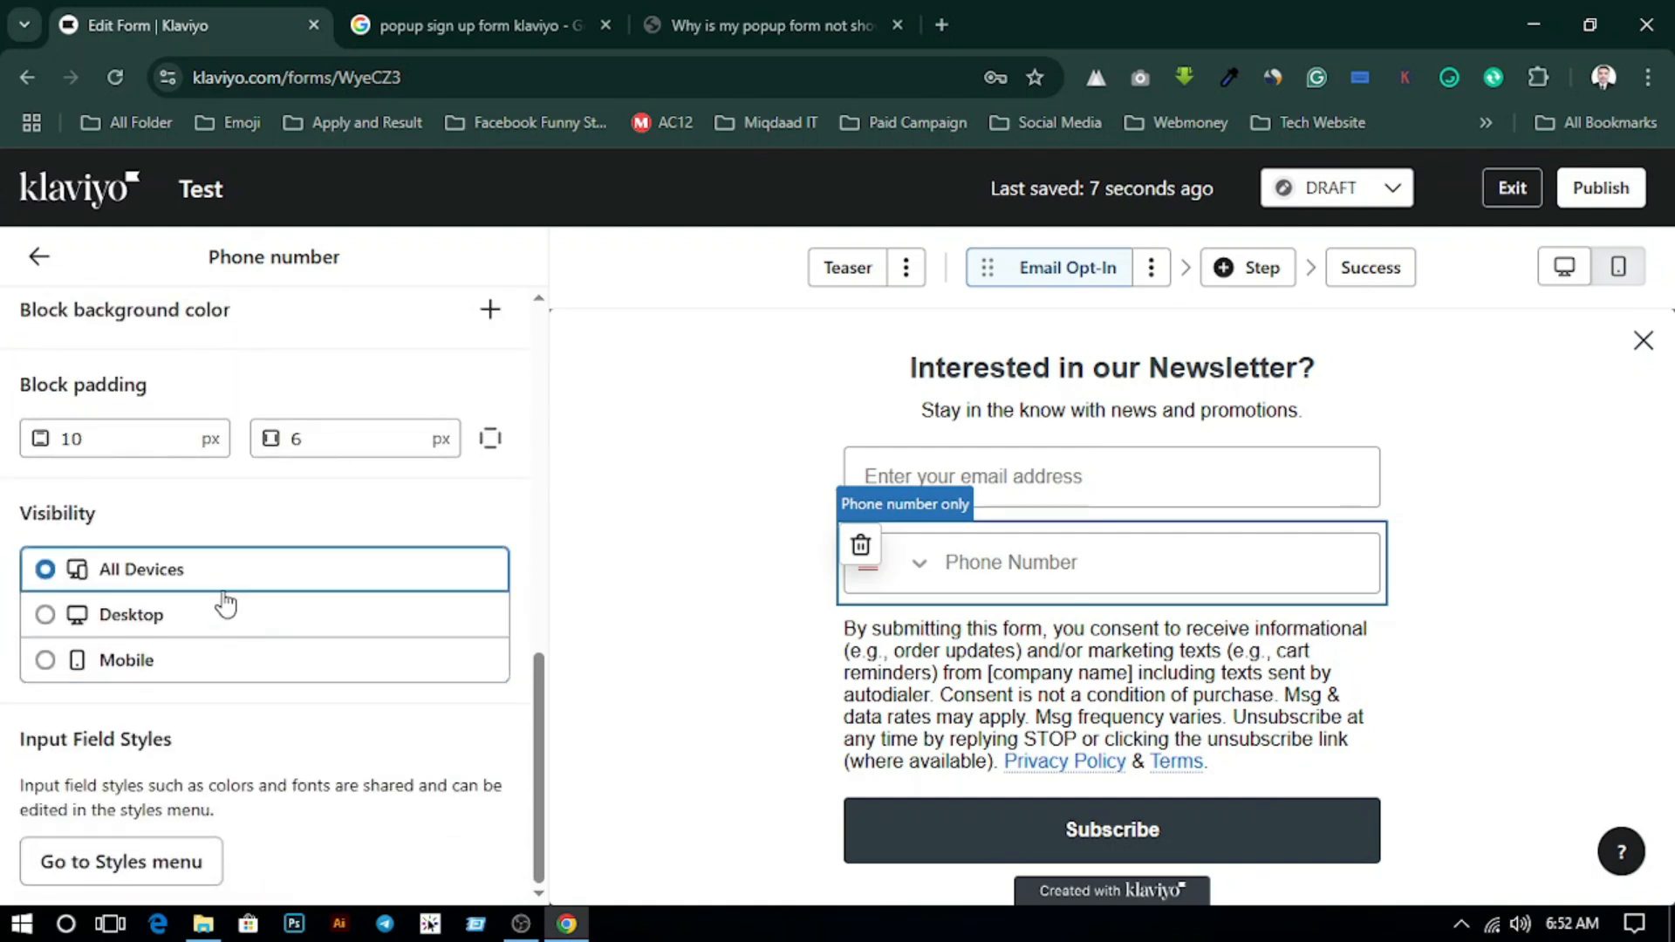
scroll(225, 602, "up", 4)
- Delete the Disclosures block beneath the phone number input
left_click(988, 685)
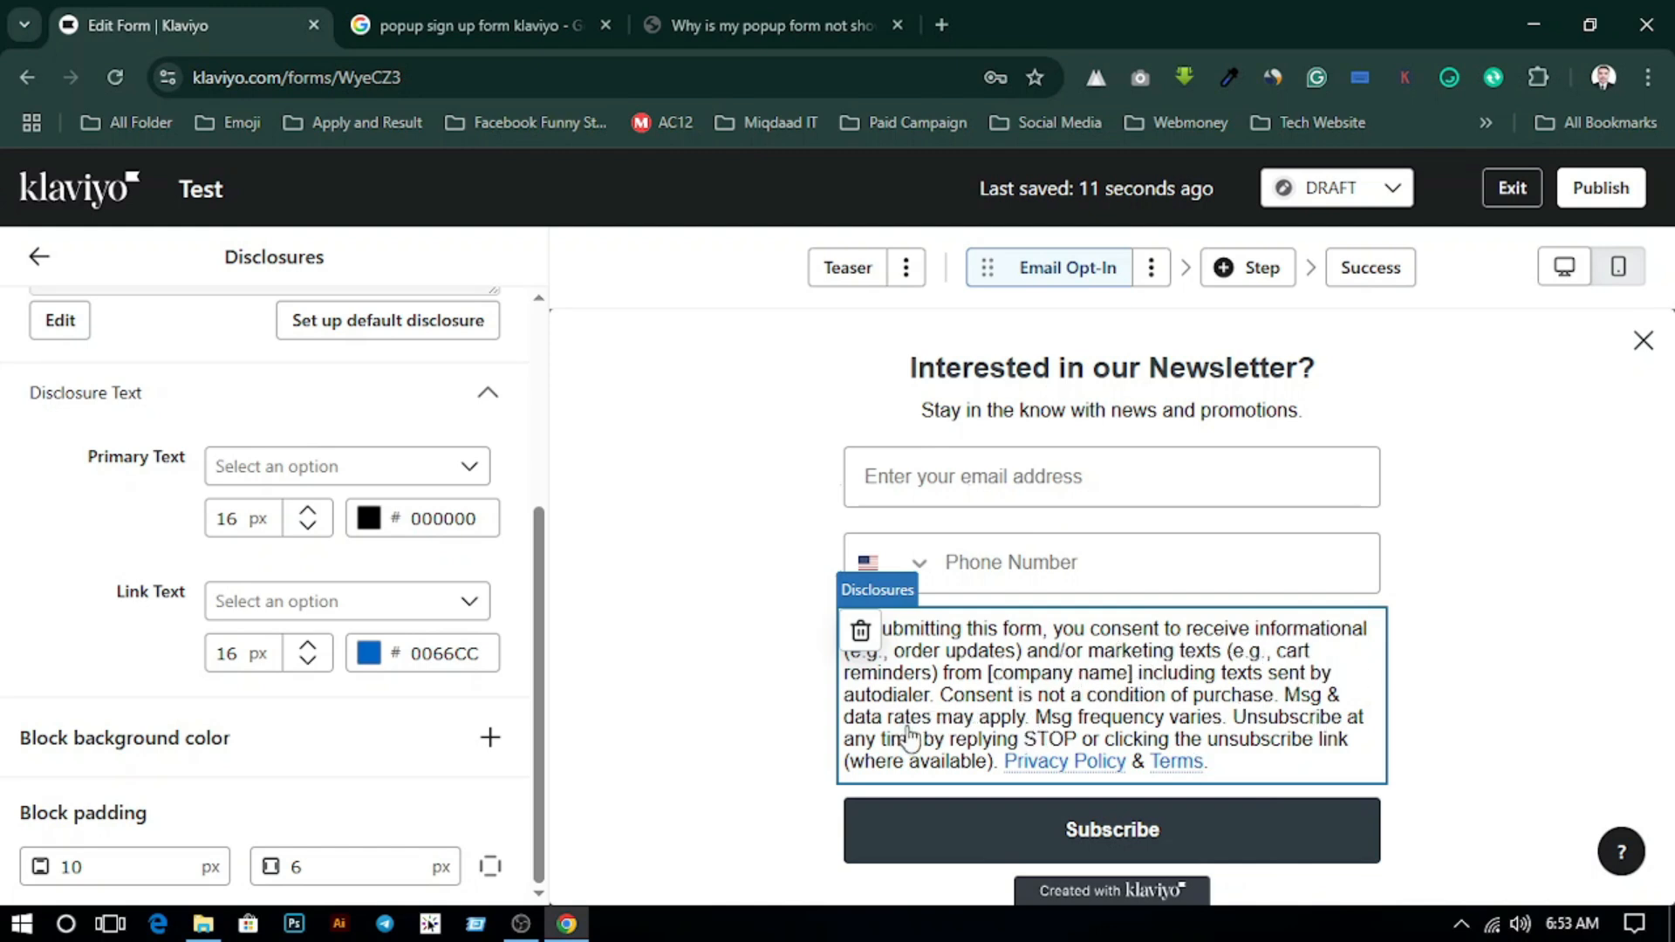
left_click(860, 631)
left_click(1208, 614)
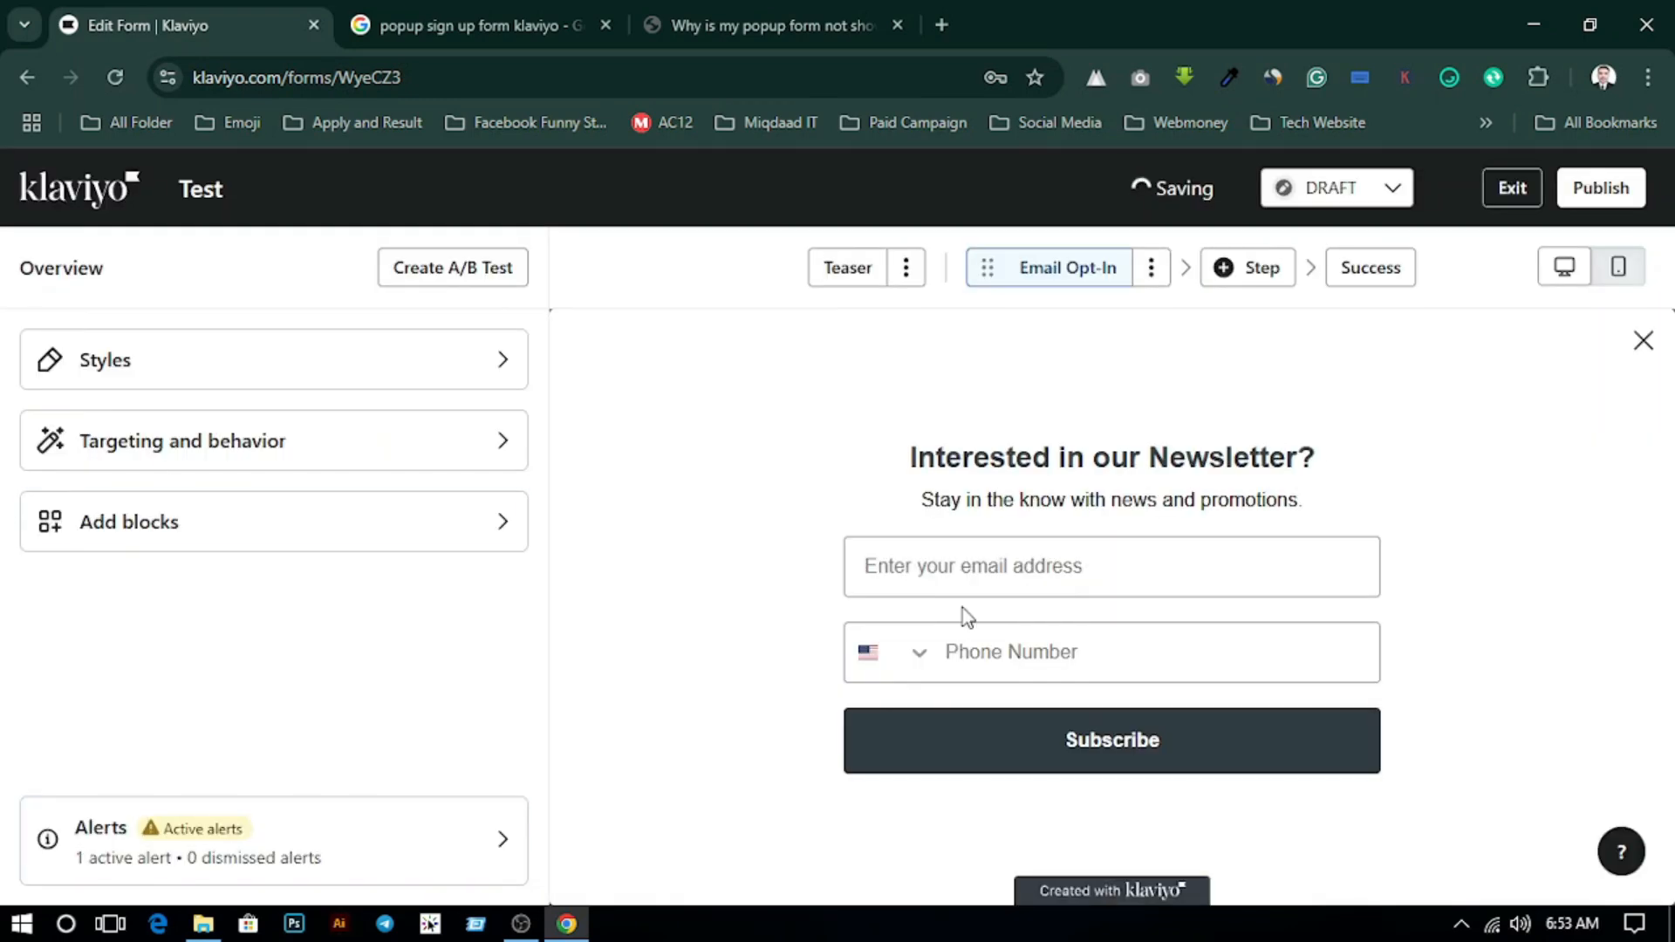
- Add an Image block above the newsletter heading
left_click(167, 530)
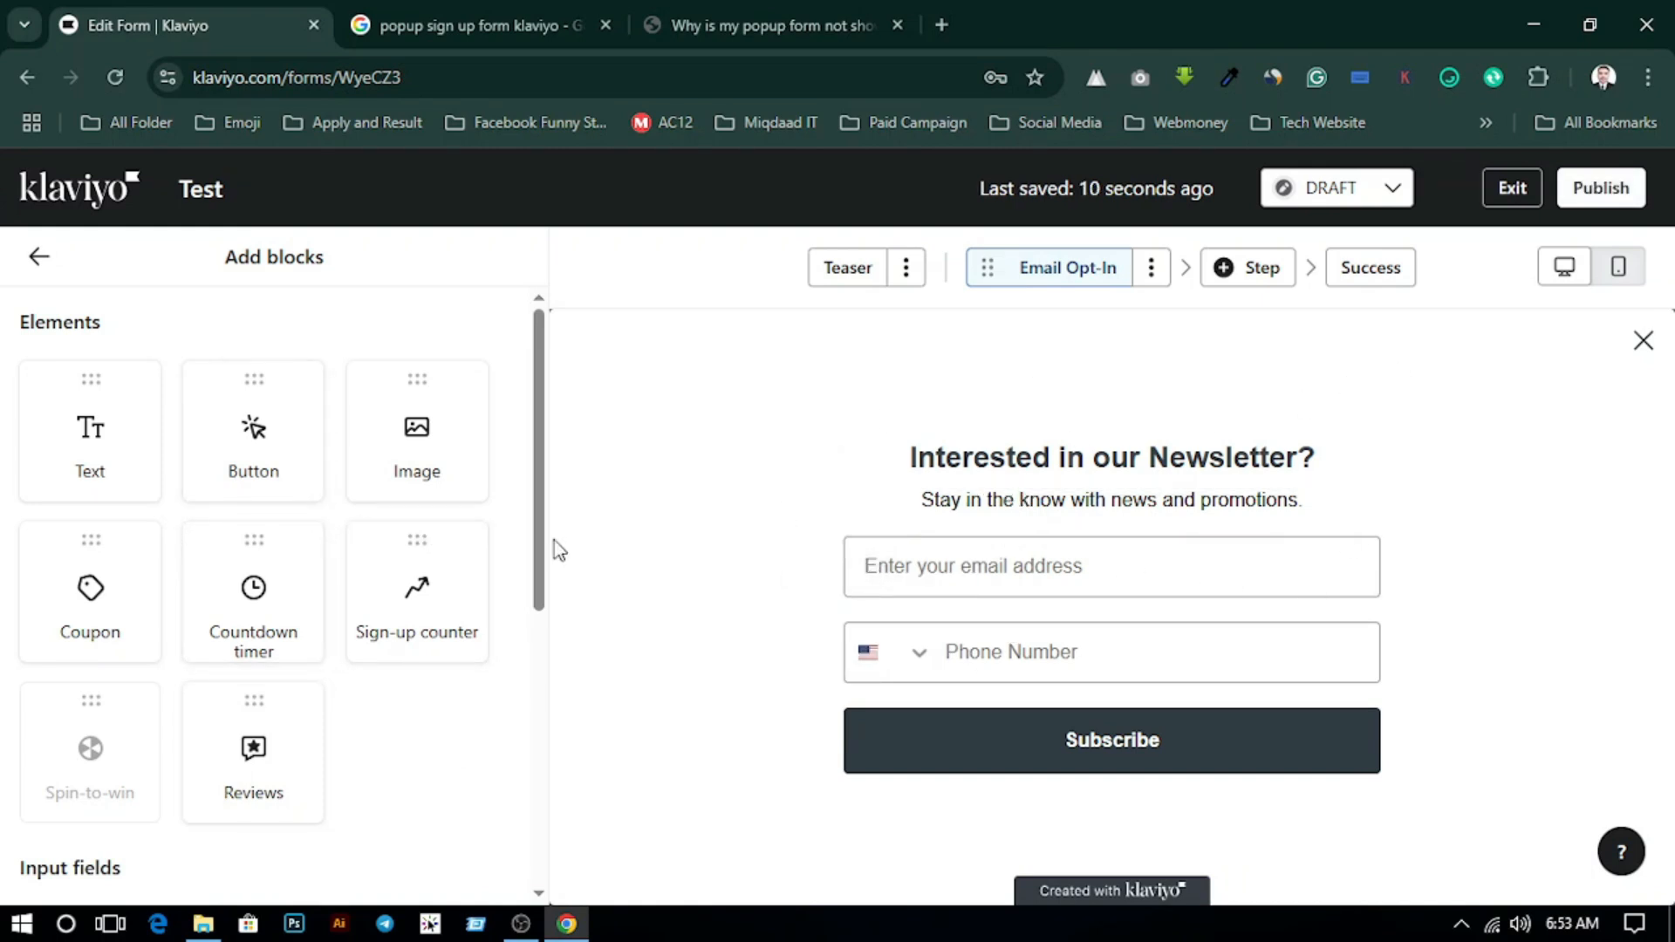
left_click_drag(430, 467, 1079, 427)
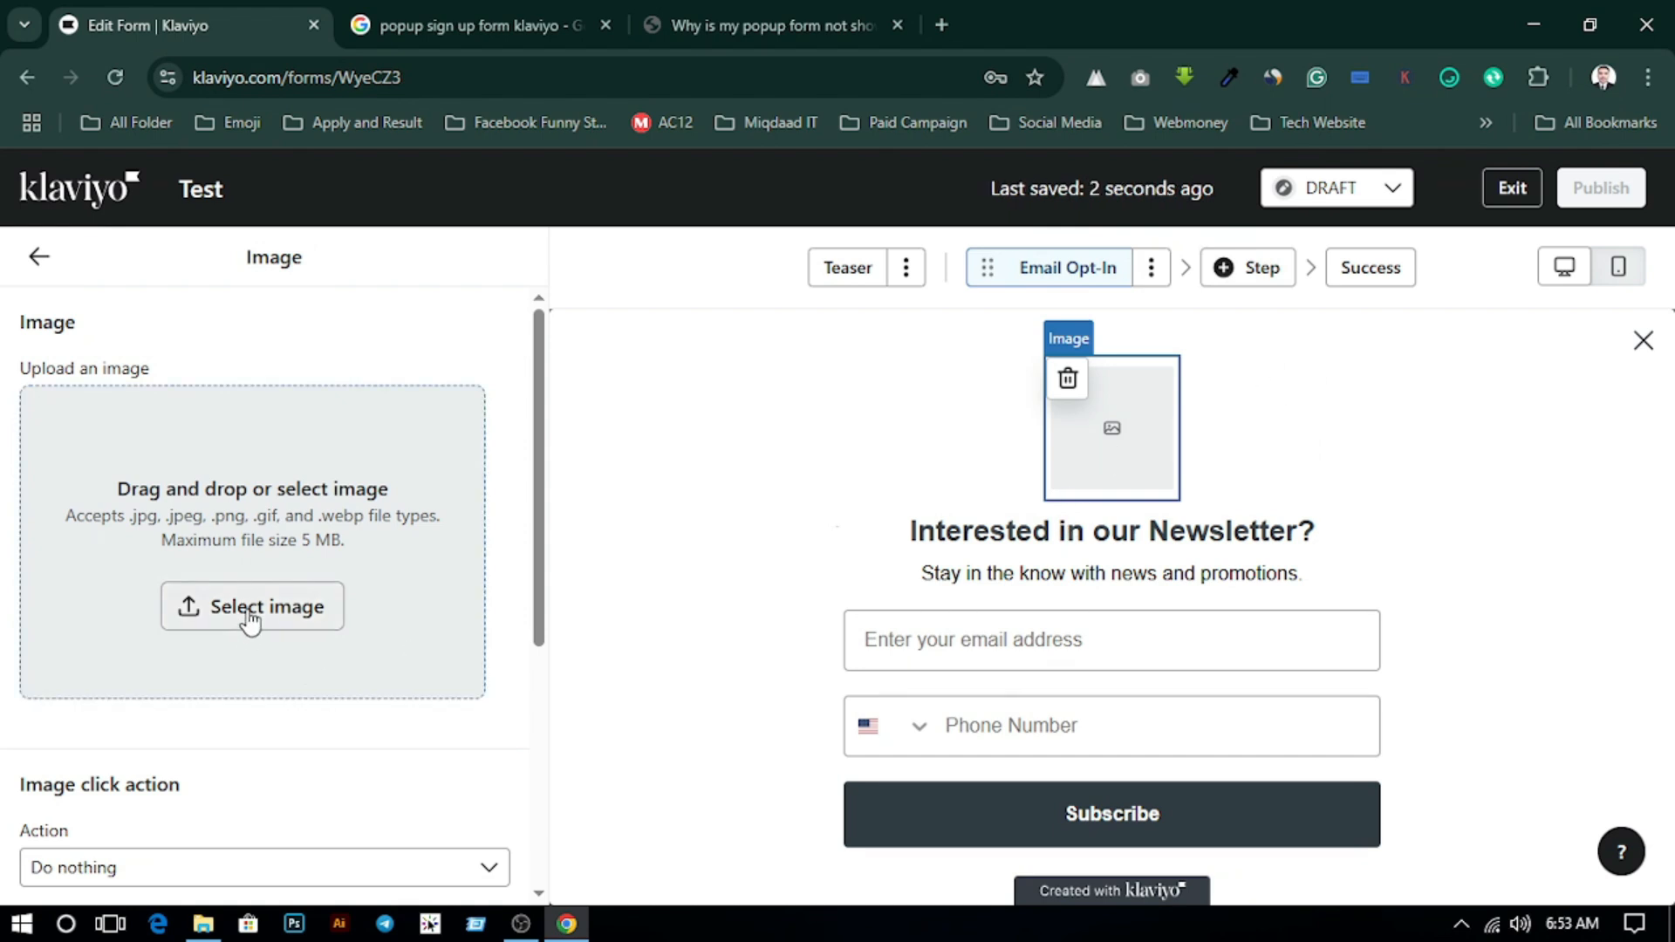
scroll(131, 695, "down", 4)
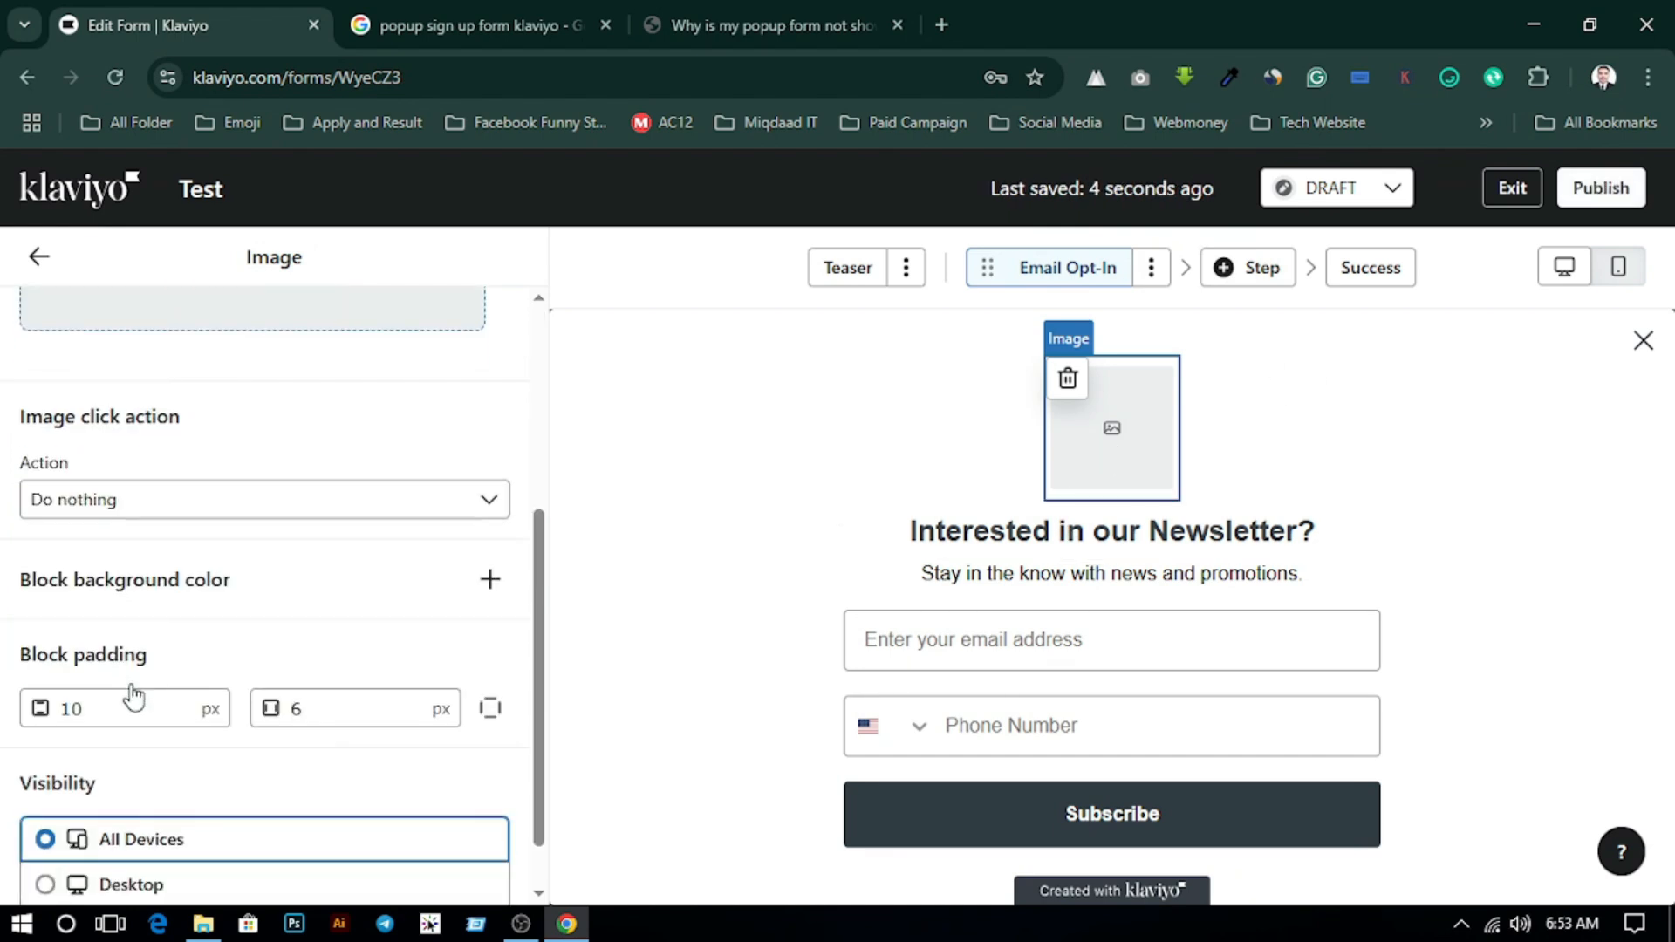
scroll(131, 695, "up", 4)
- Preview Girl---01 in the image library, then fill the image block with the 120x120 BEAUTY logo 7b5fb459-6749-4a85-9eec-4db99b8f3d06
left_click(239, 616)
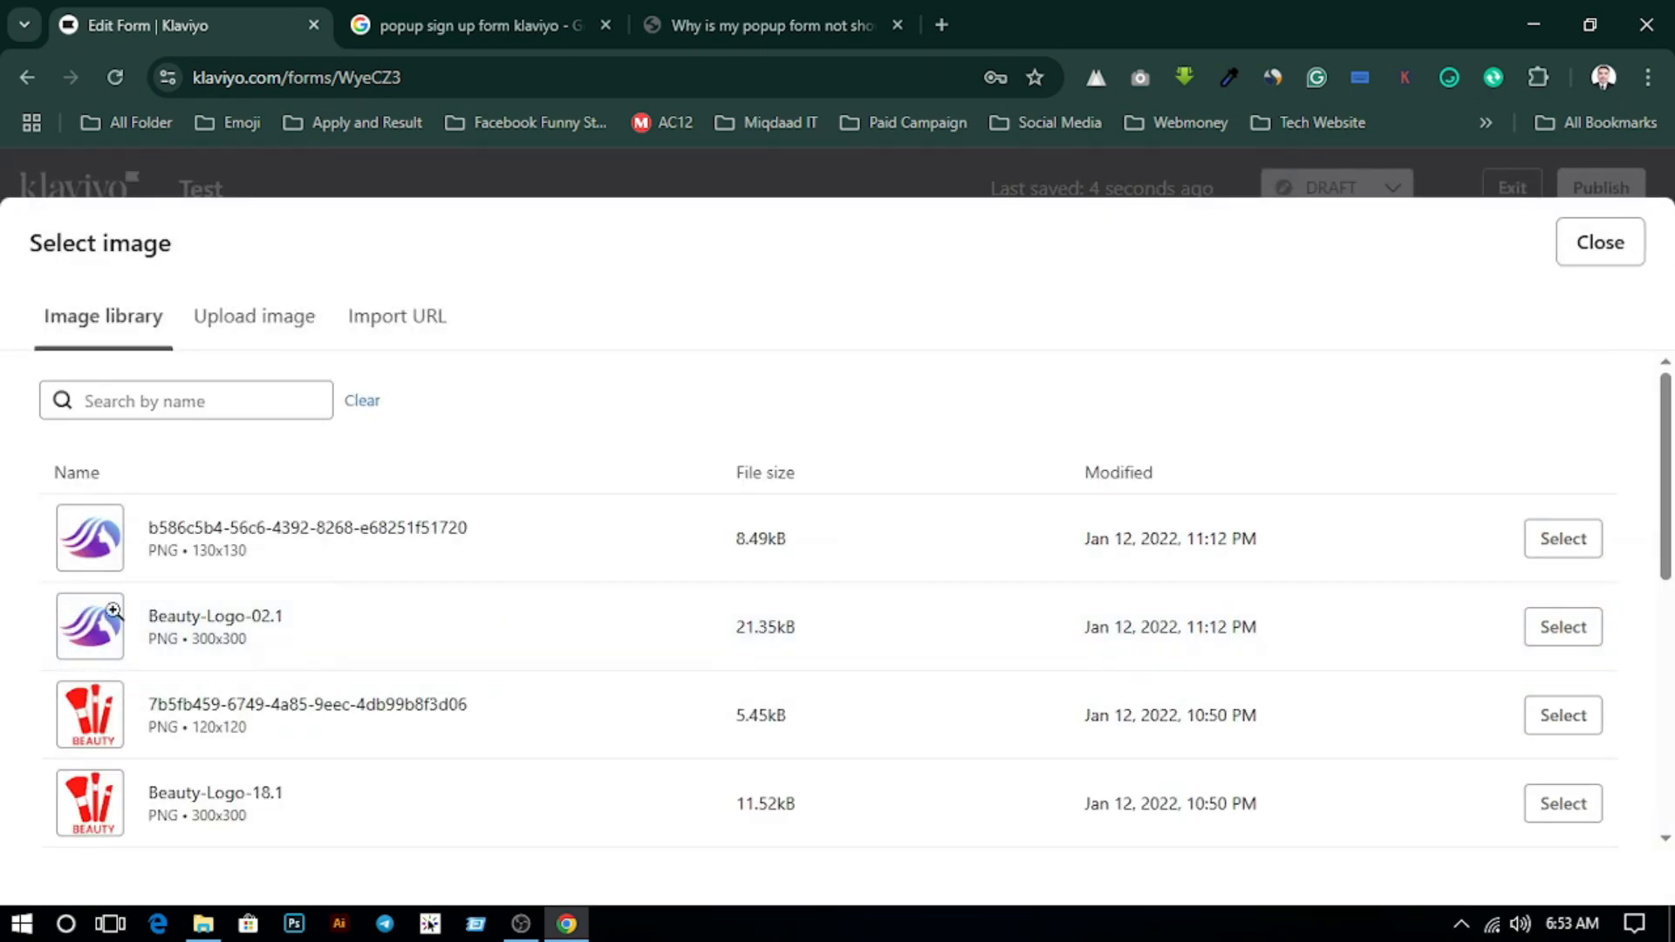
scroll(318, 685, "down", 4)
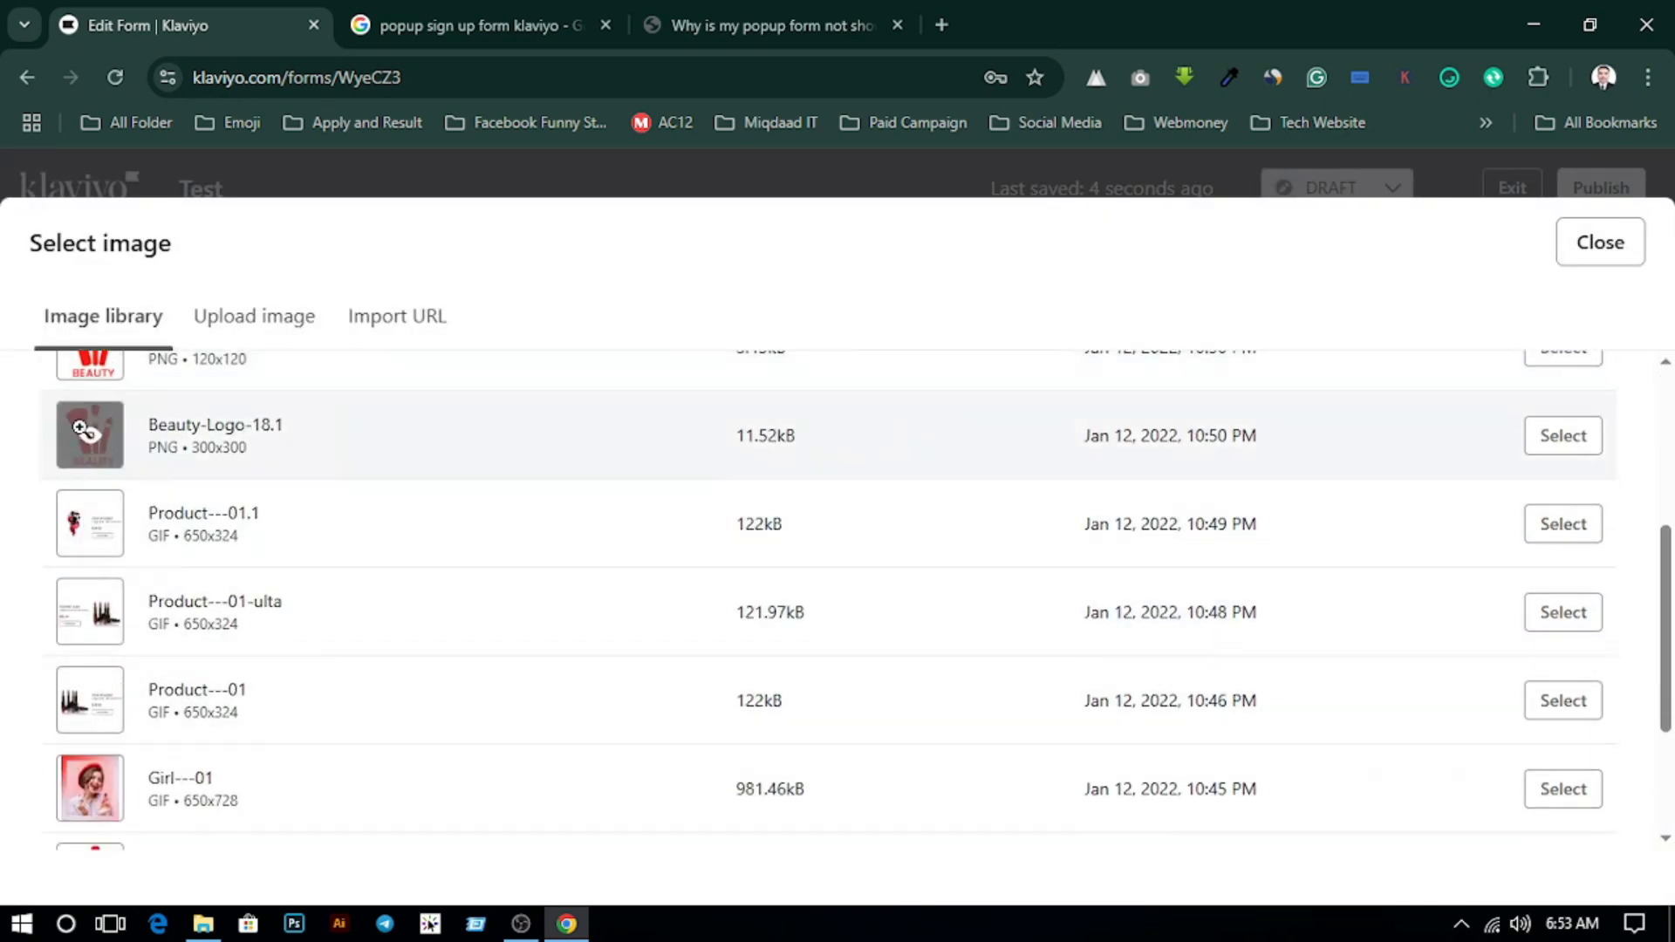
scroll(332, 559, "down", 2)
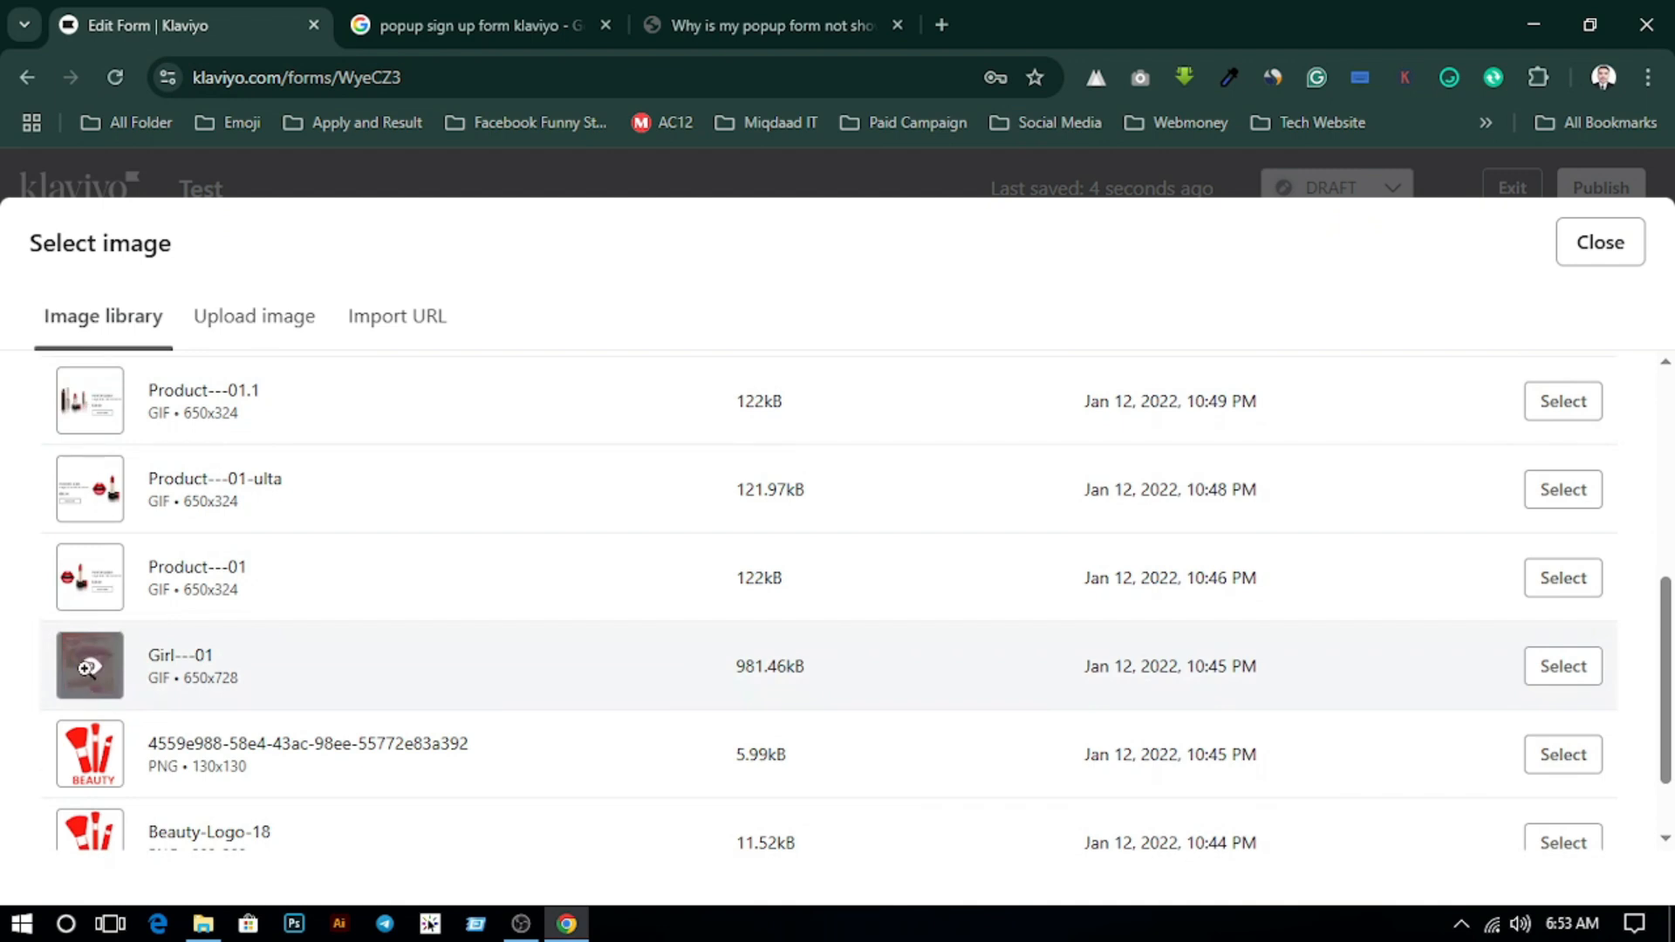
left_click(88, 668)
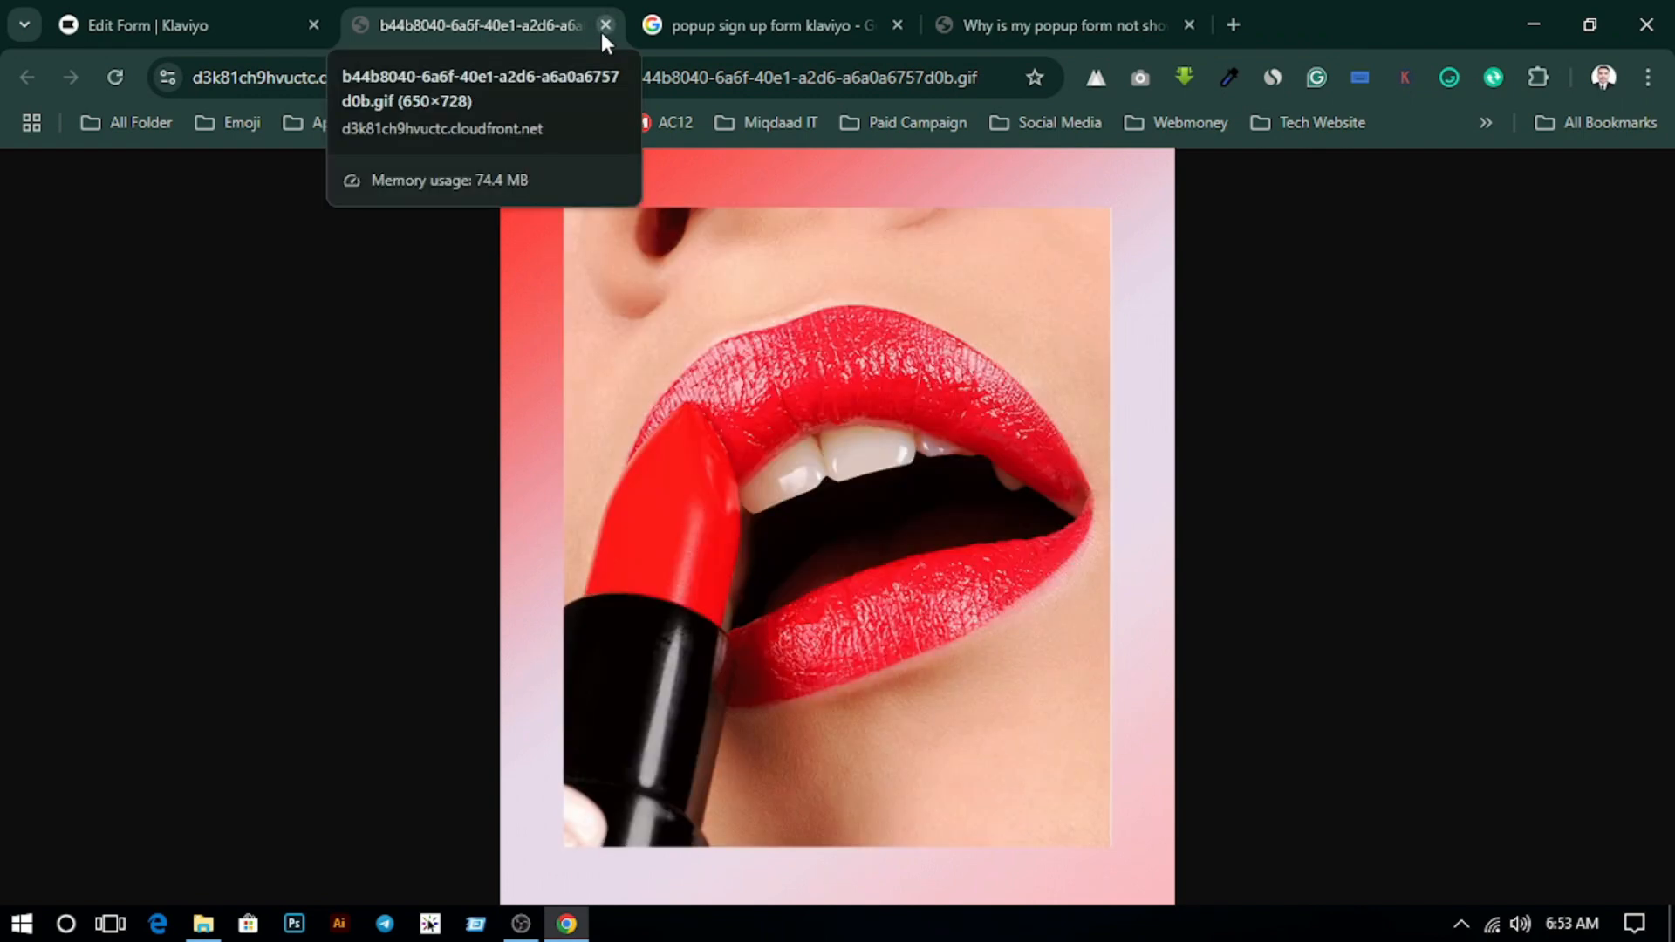
left_click(602, 33)
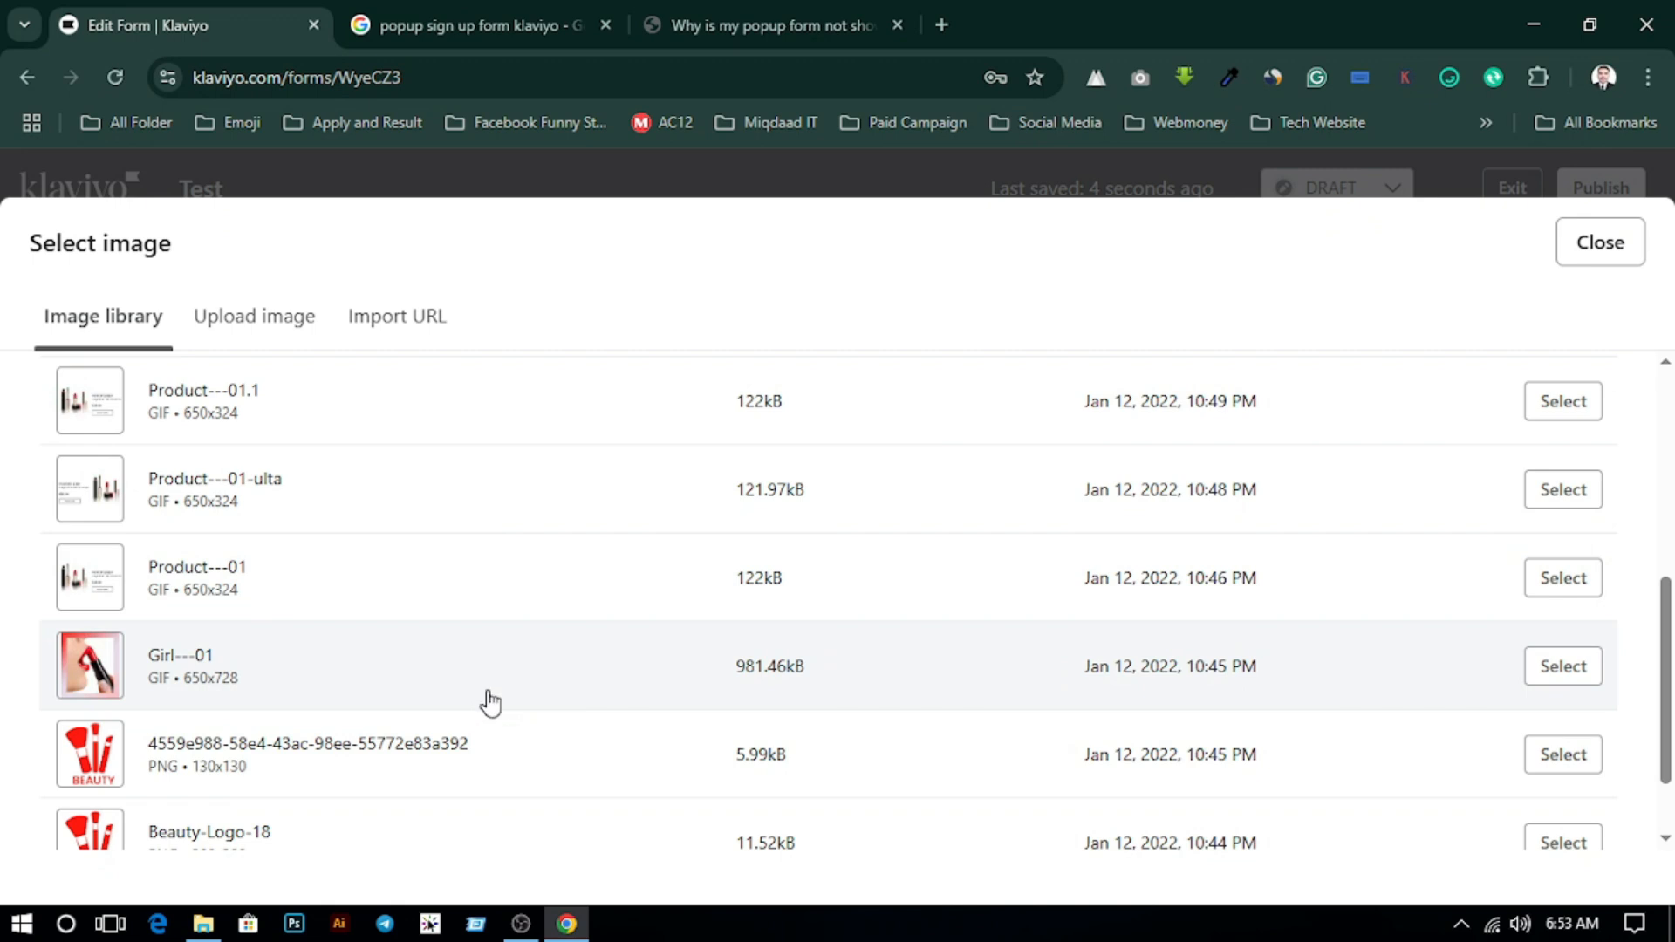
scroll(486, 699, "up", 6)
scroll(479, 691, "down", 1)
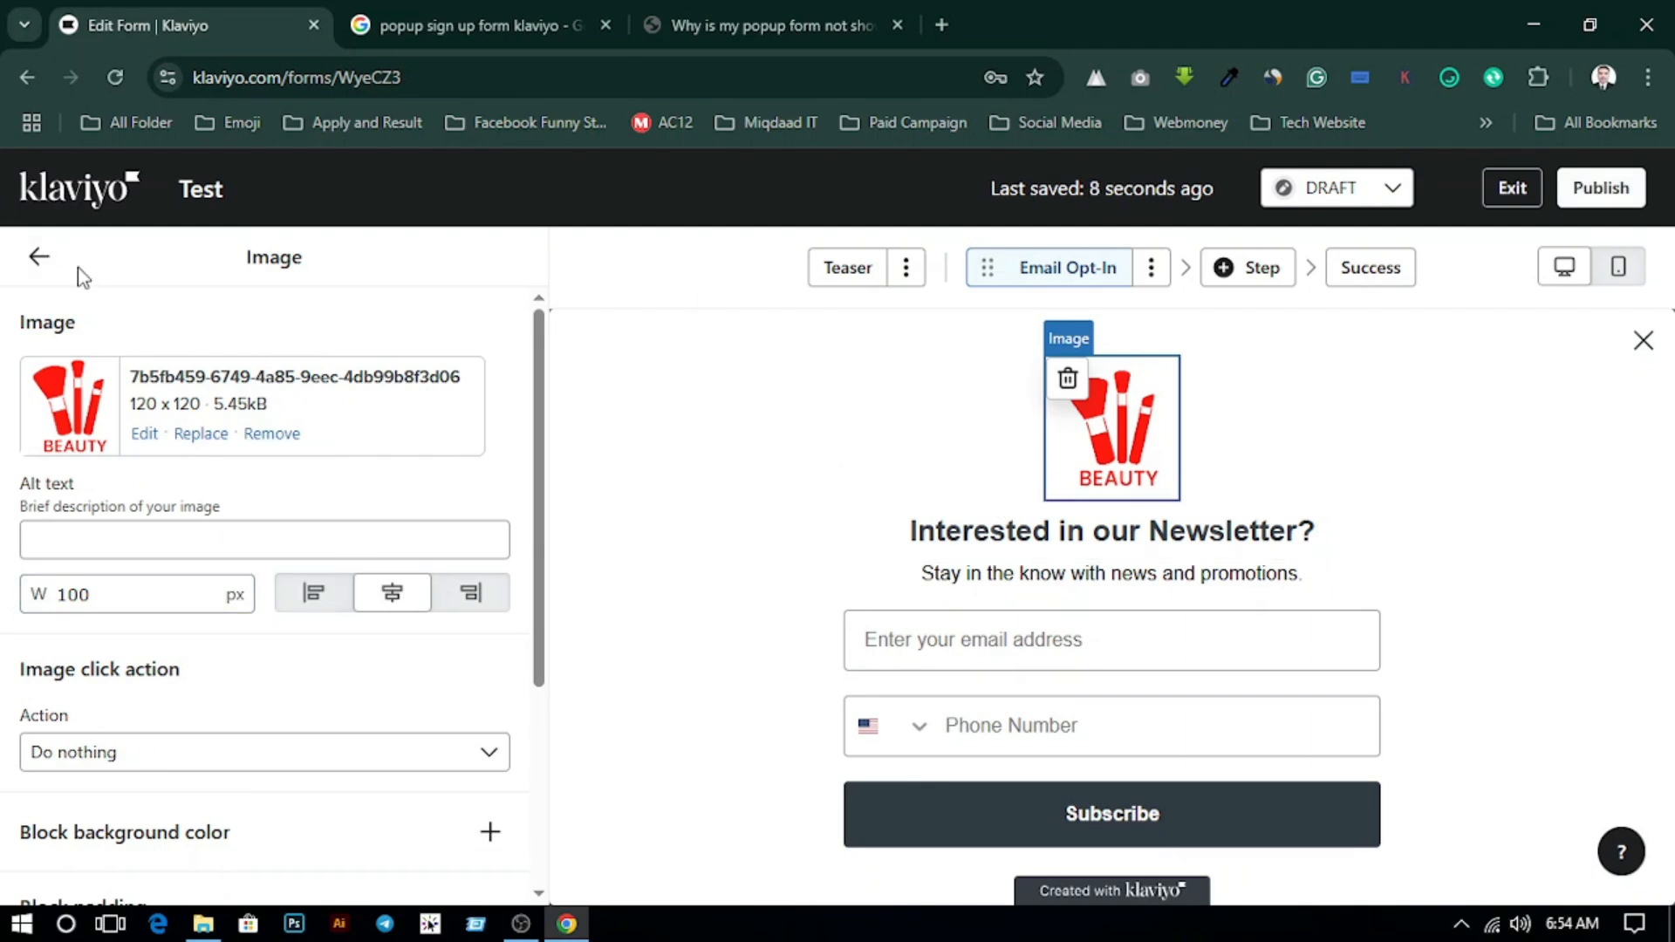
left_click(39, 256)
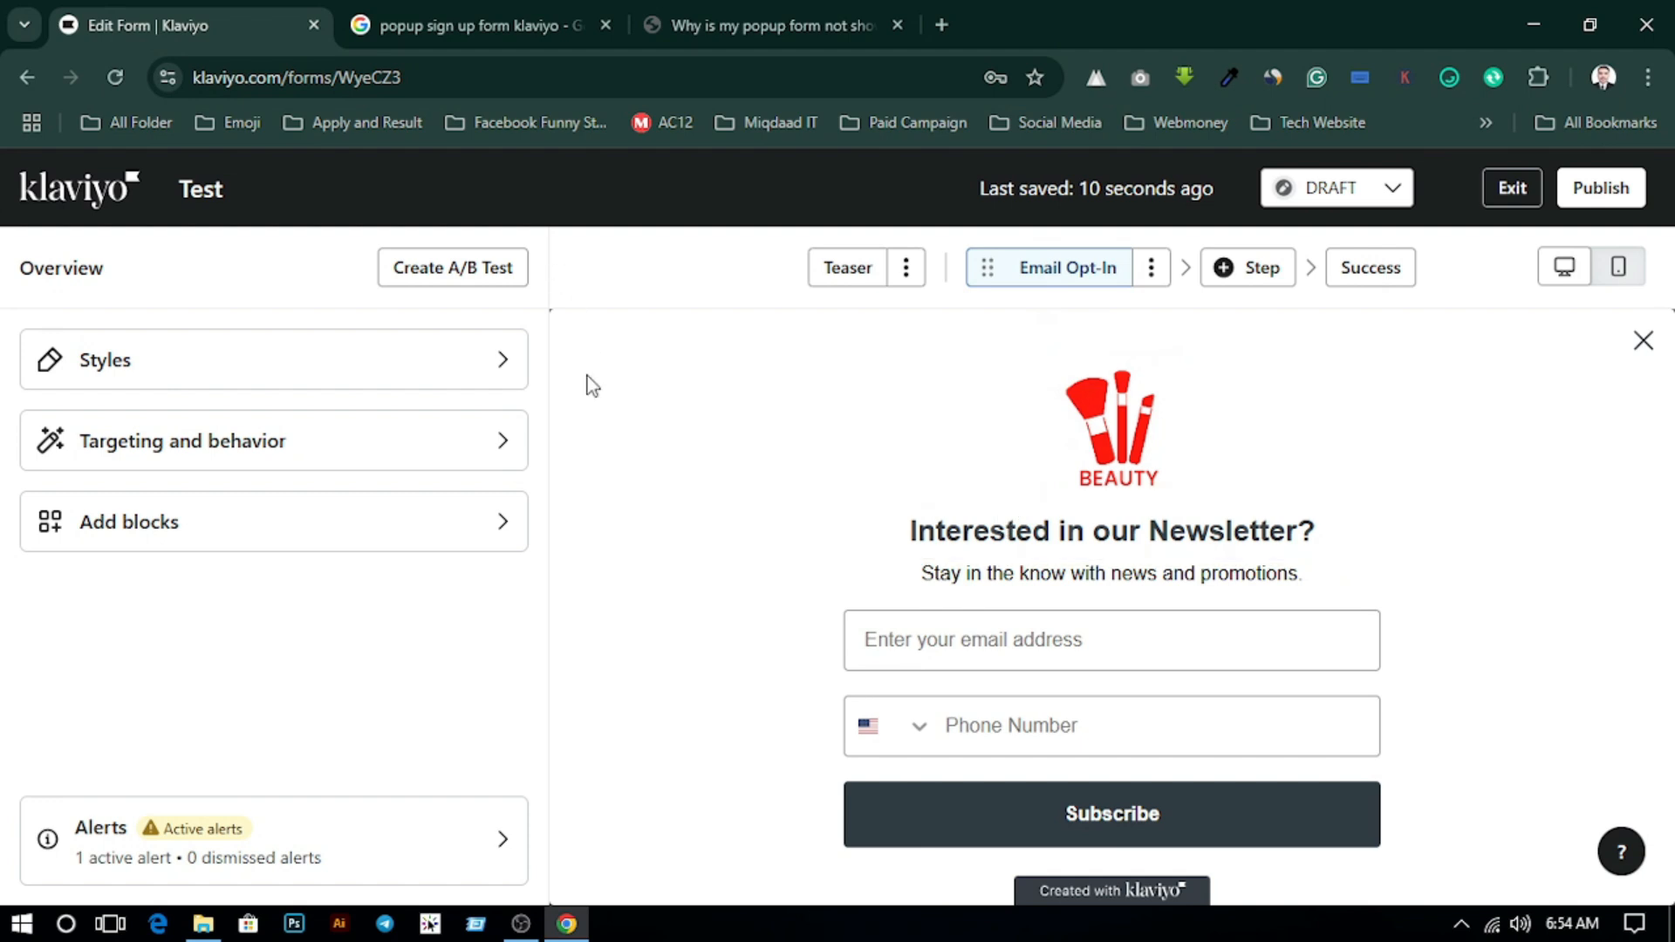
- Add a Text input block between the newsletter text and the email input
left_click(367, 532)
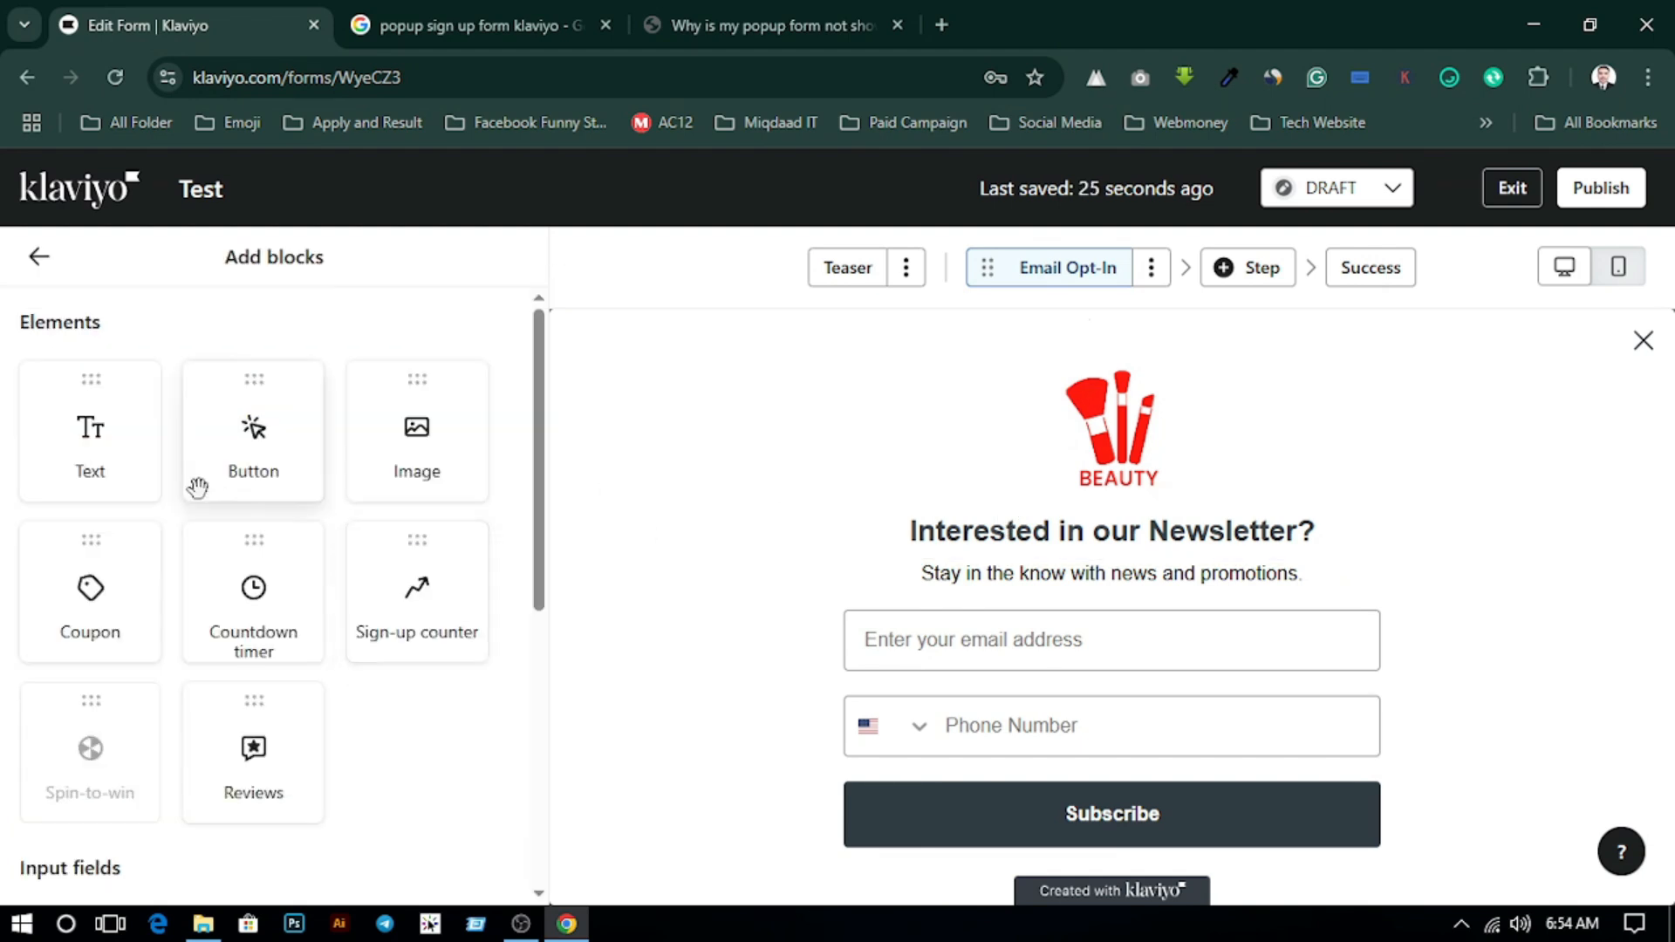
scroll(198, 489, "down", 5)
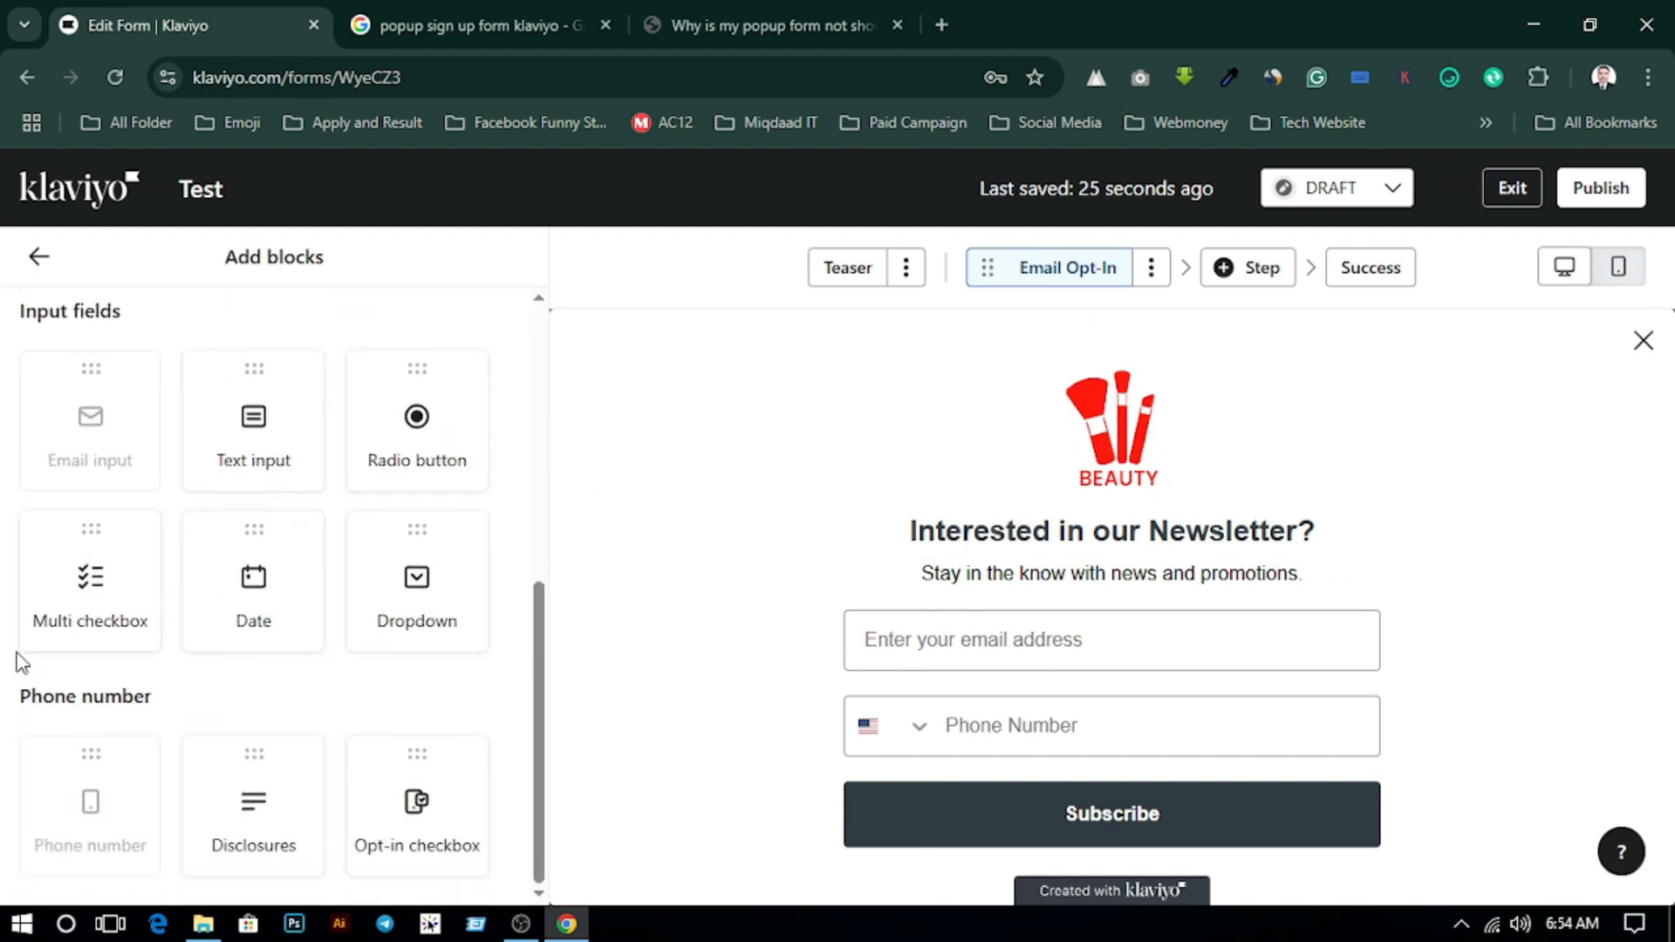
scroll(21, 663, "up", 1)
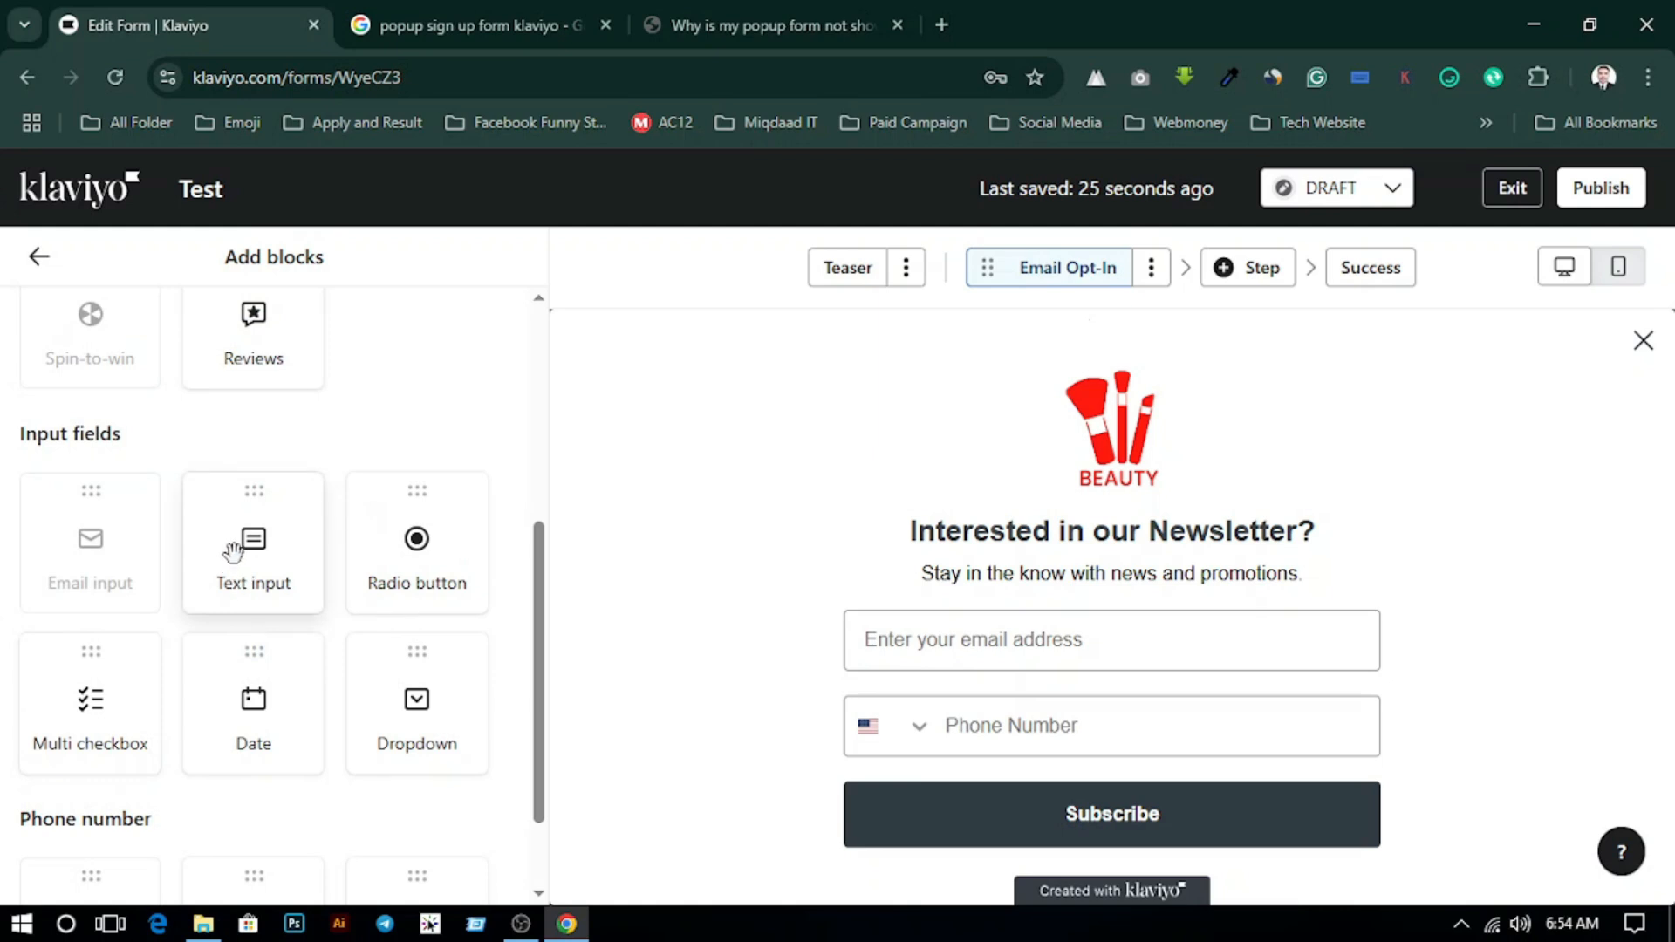
left_click_drag(232, 551, 1077, 597)
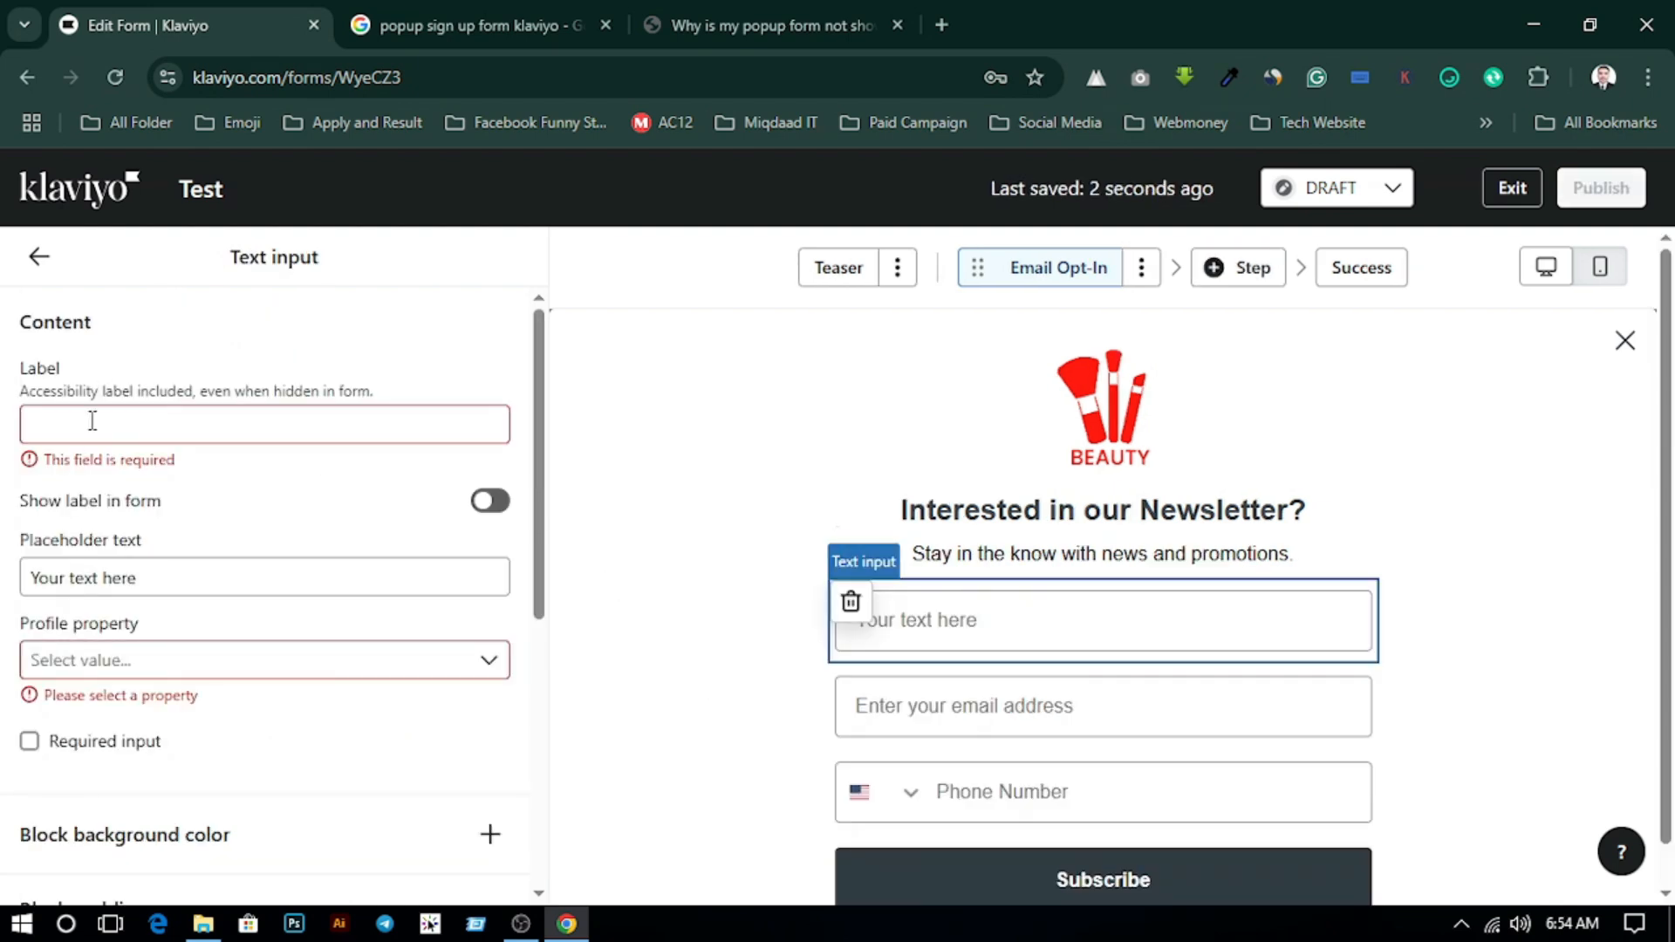
- Label the new text input first name and hide the label in the form
left_click(92, 420)
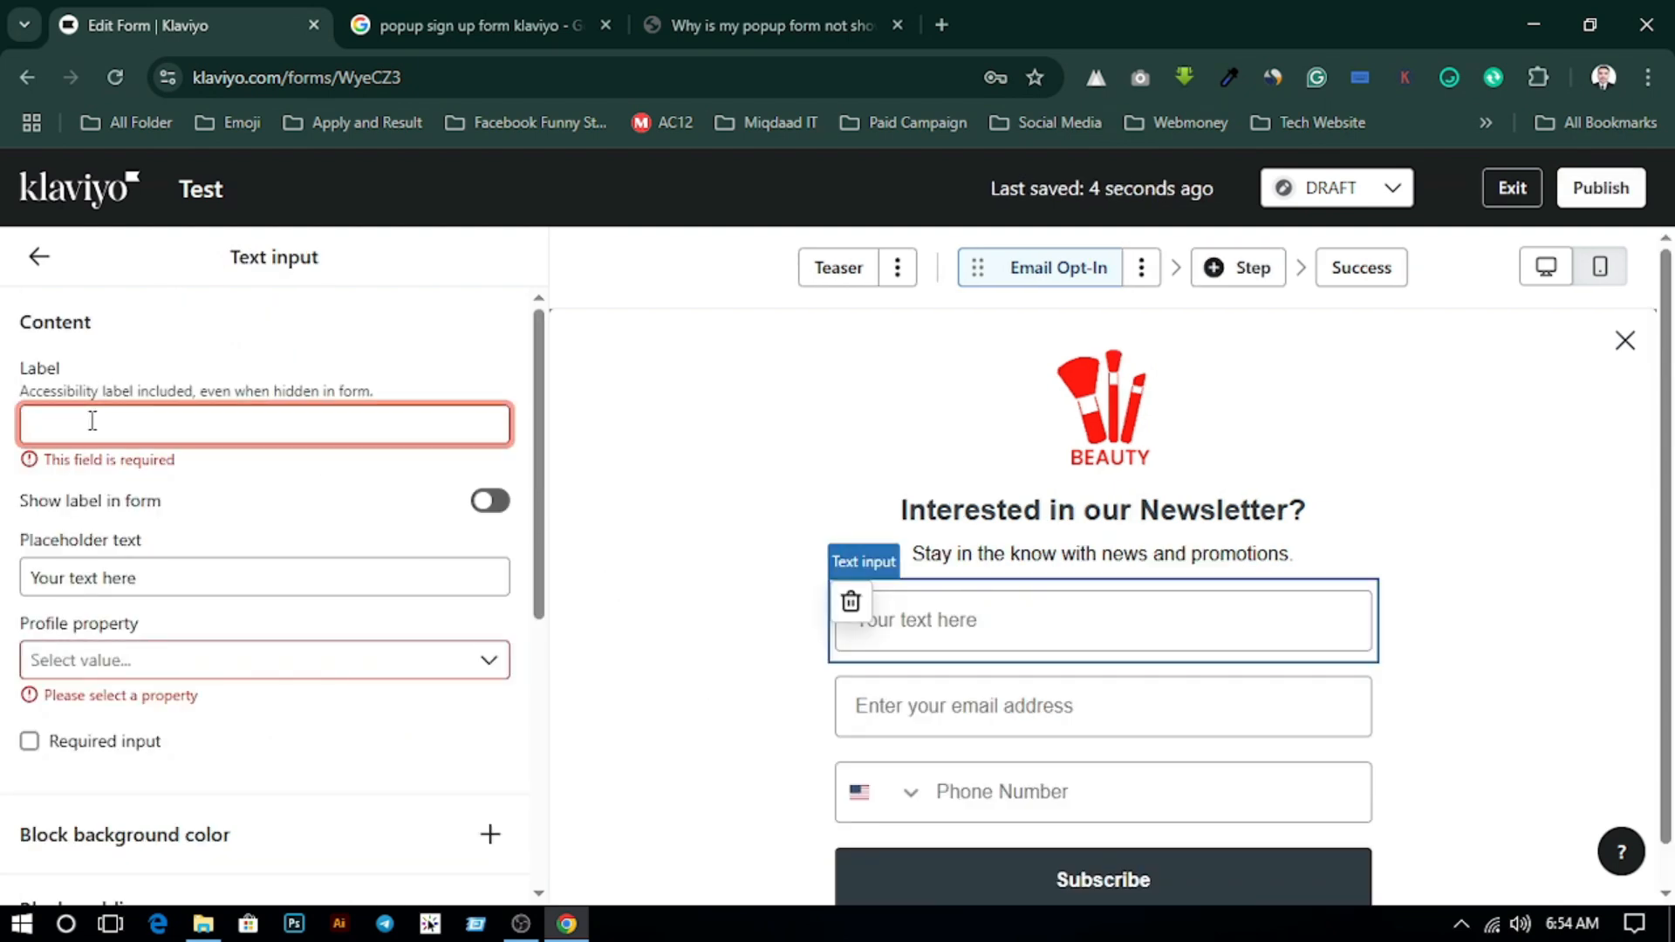
type("fir")
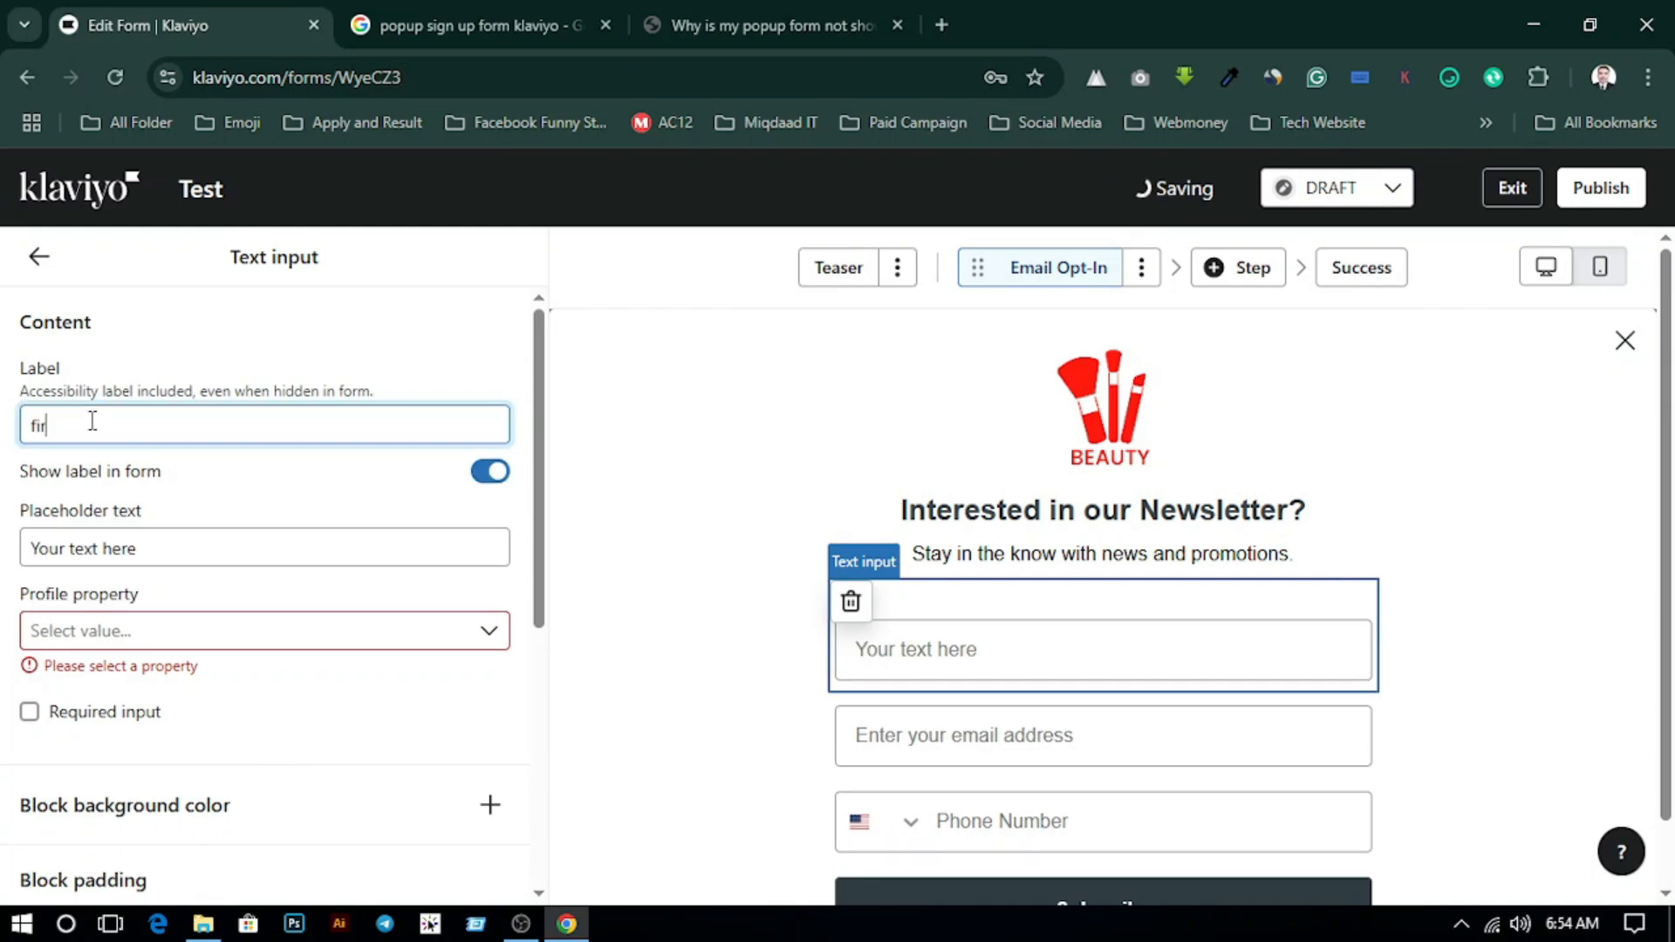
type("st name")
left_click(495, 477)
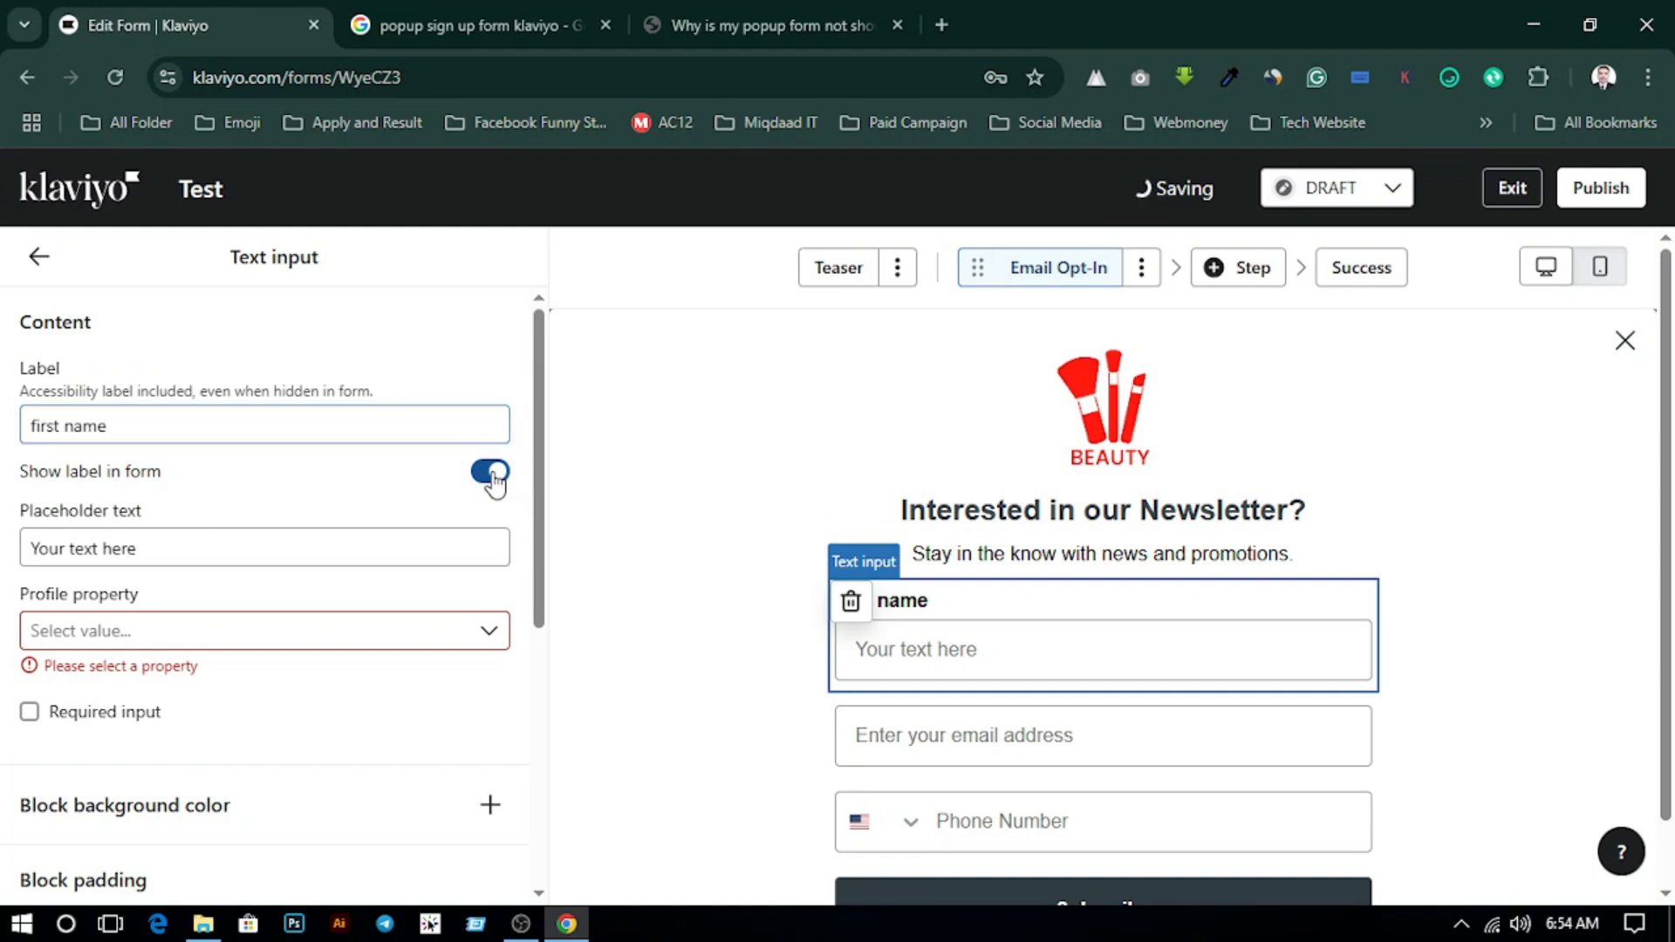
left_click(495, 480)
- Set the text input's placeholder to First Name and assign it the First Name profile property
left_click_drag(243, 550, 5, 554)
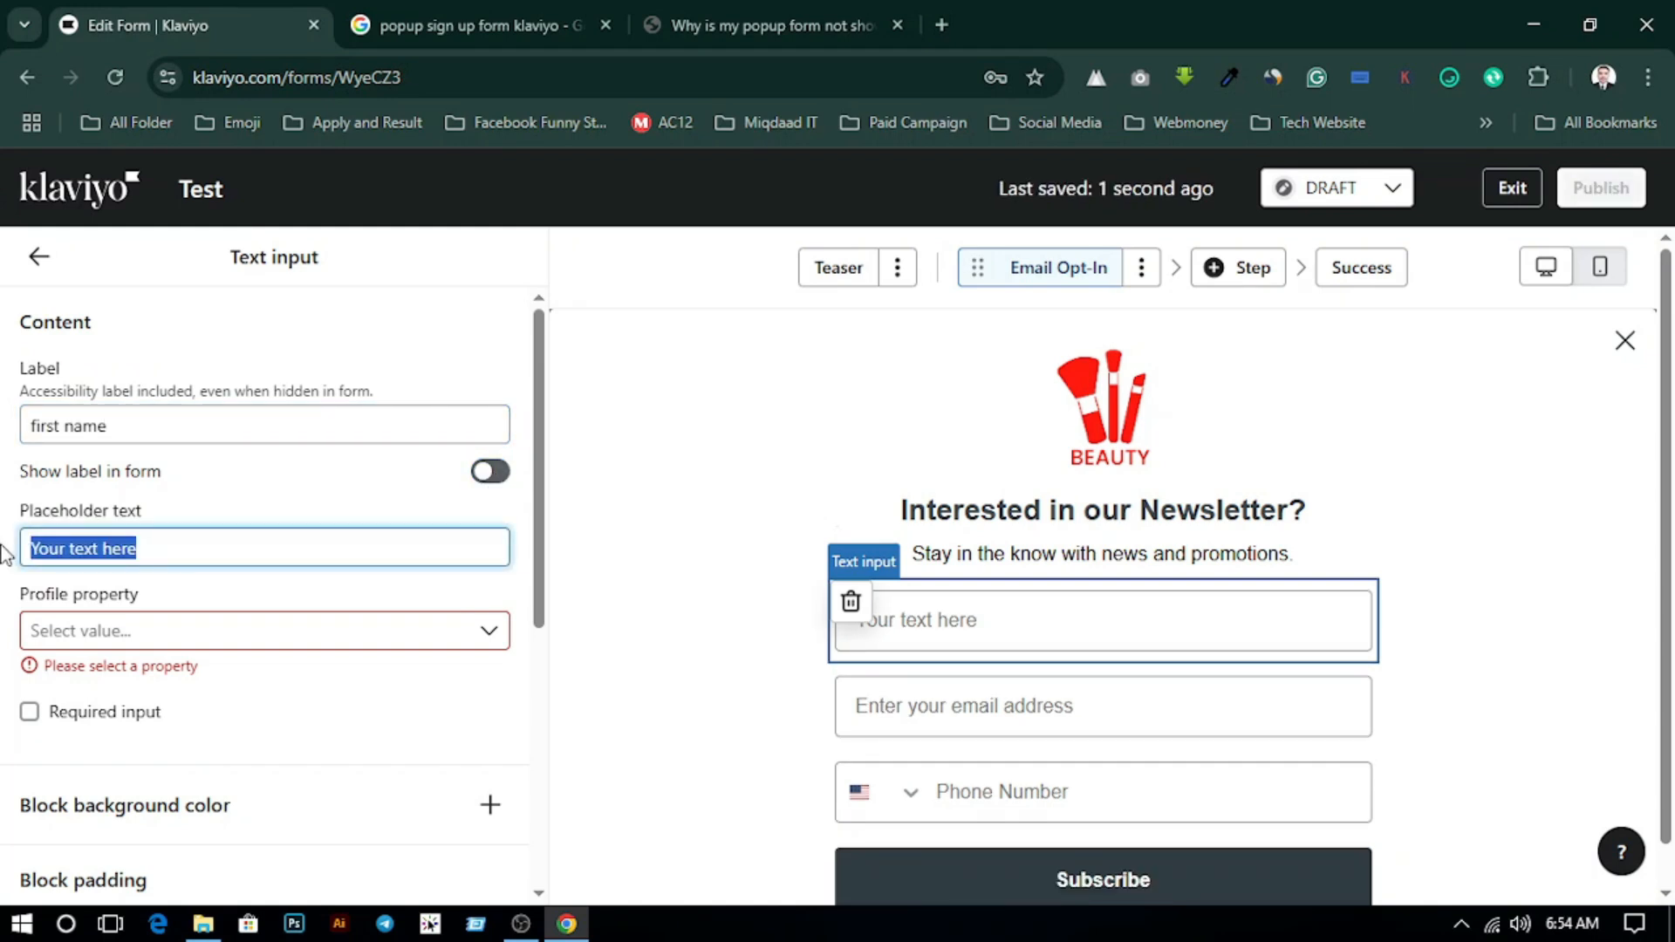
type("First Name")
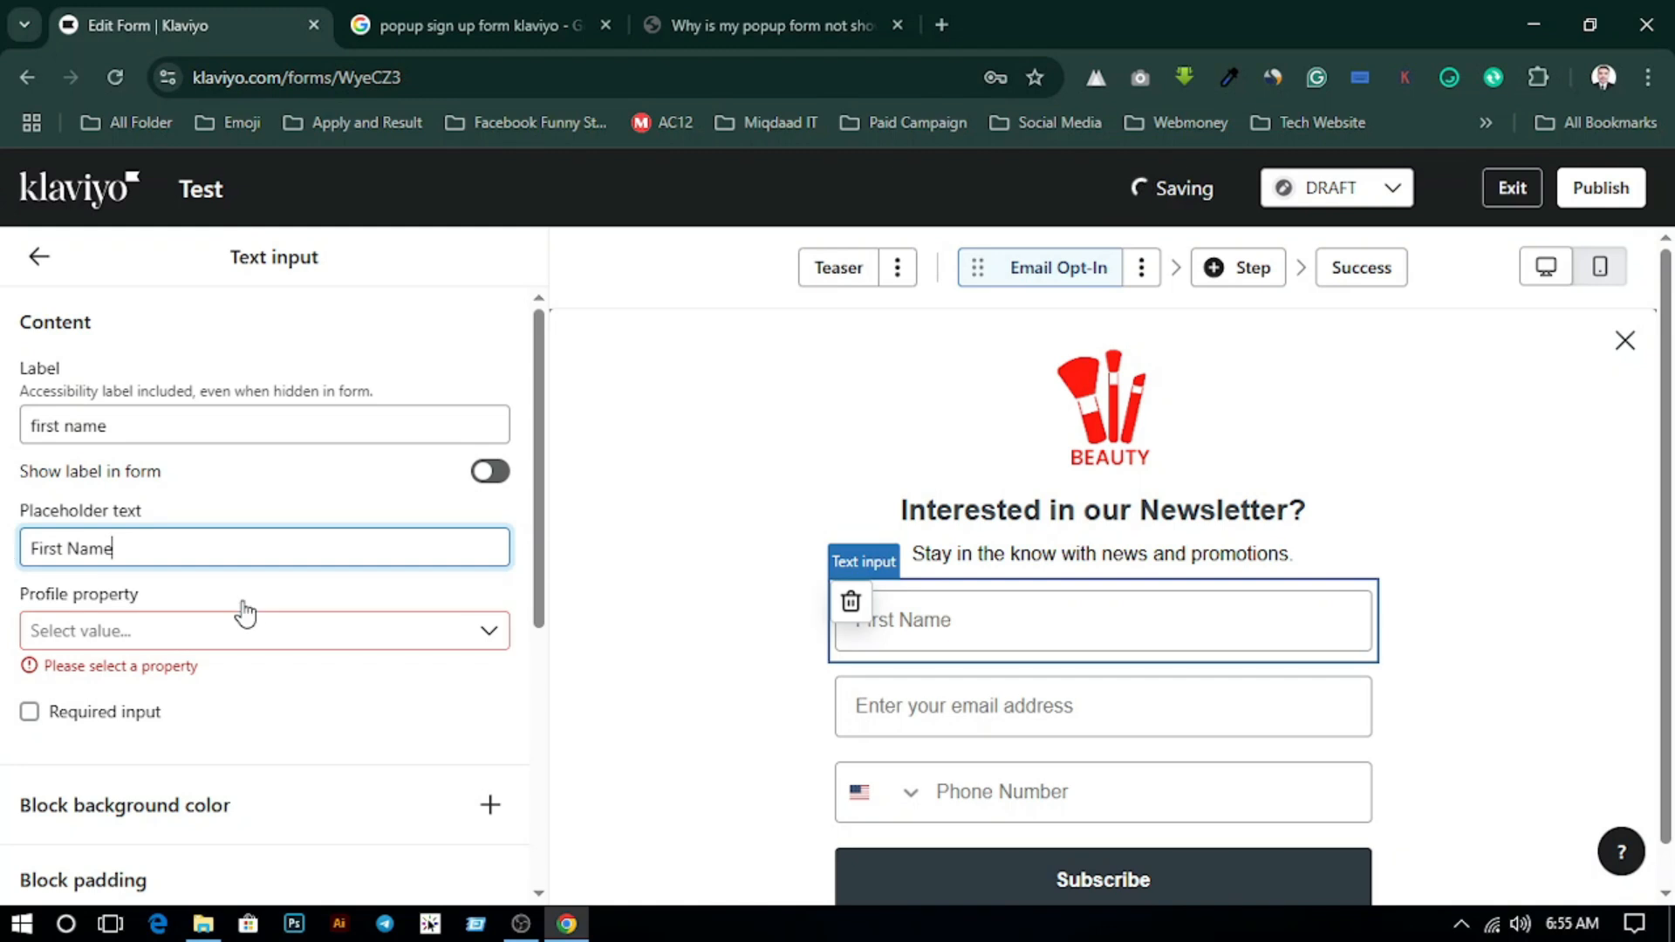
left_click(350, 634)
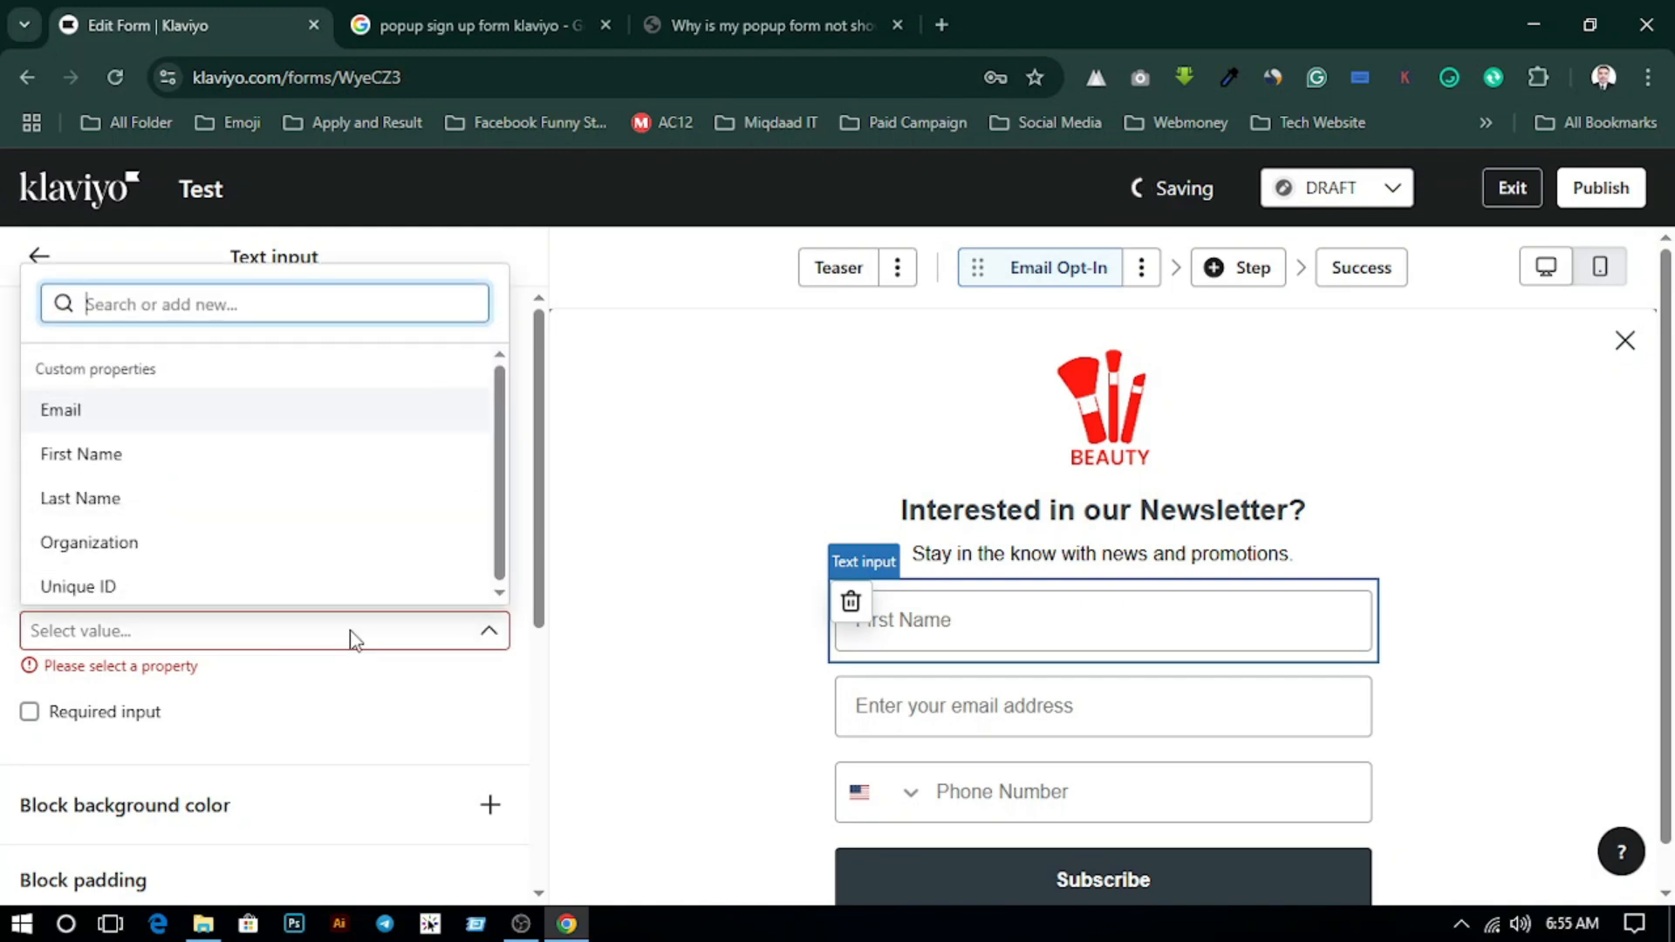
left_click(76, 468)
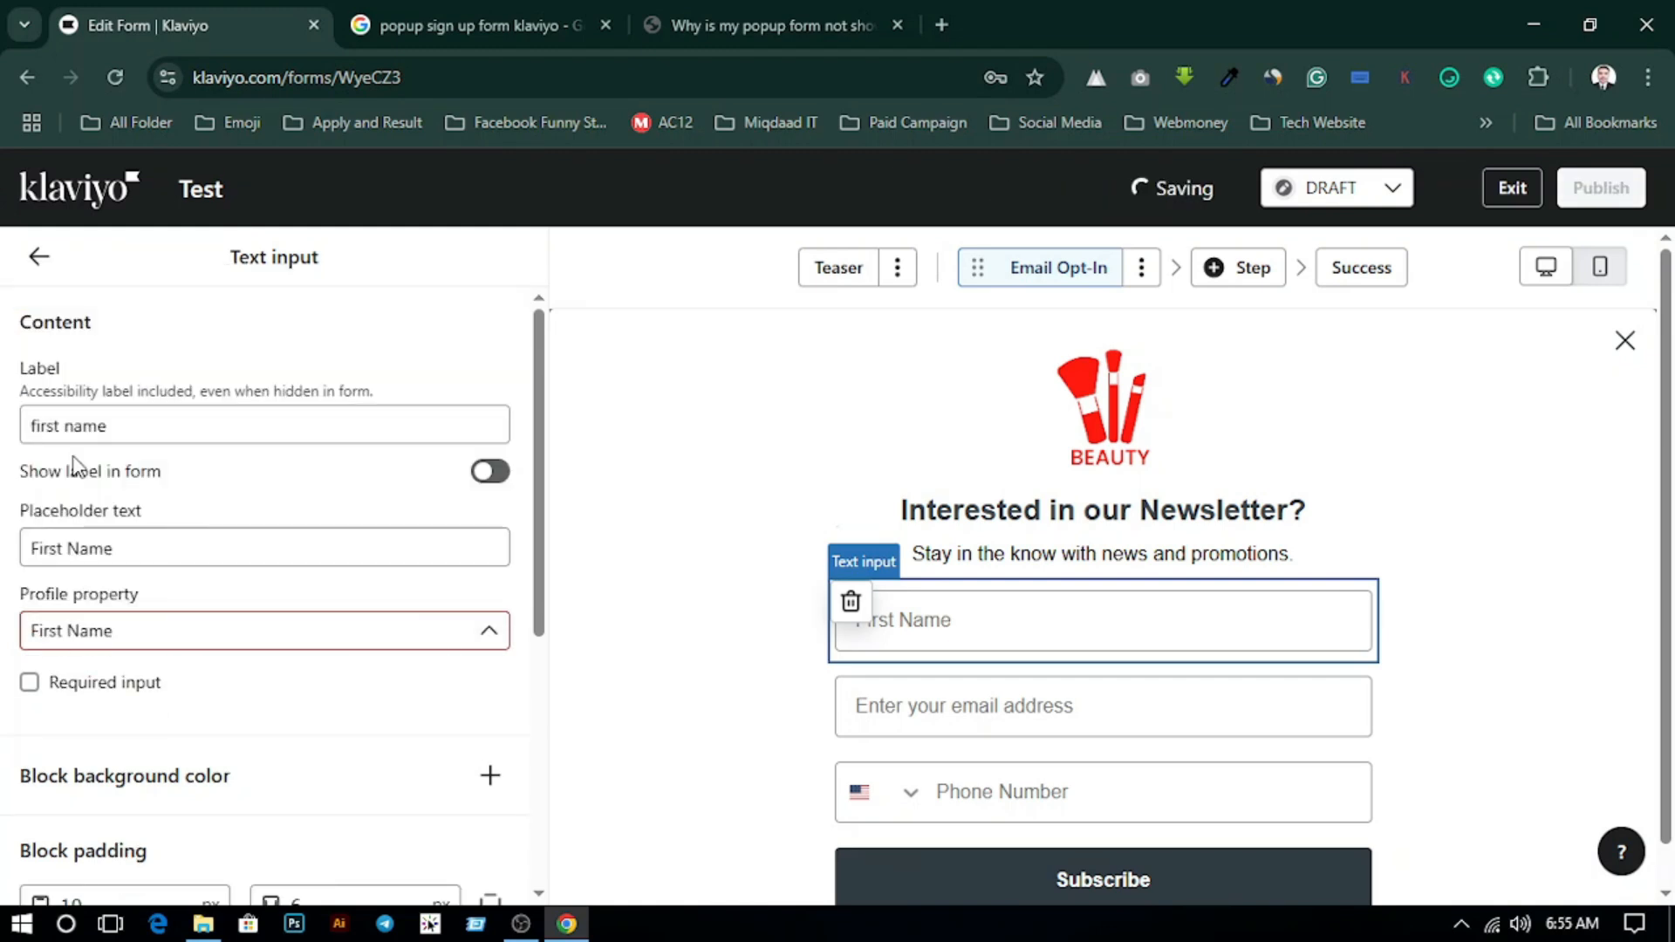
- Make the first name field a required input and review its remaining block settings
left_click(29, 683)
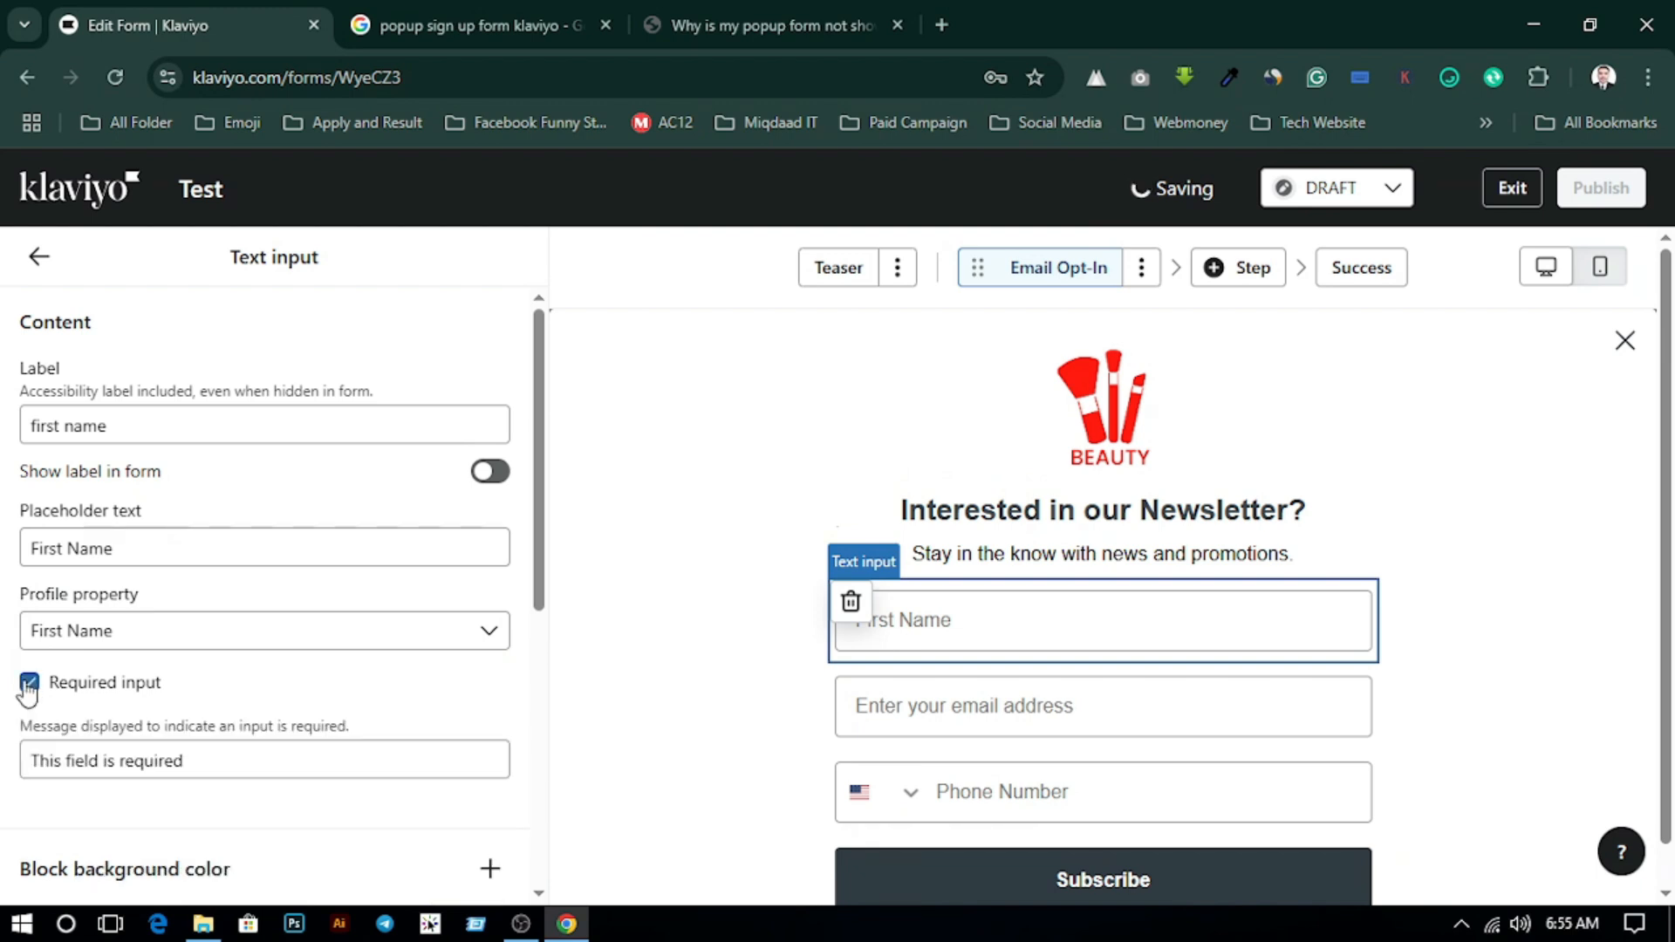
scroll(28, 689, "down", 4)
scroll(17, 684, "down", 2)
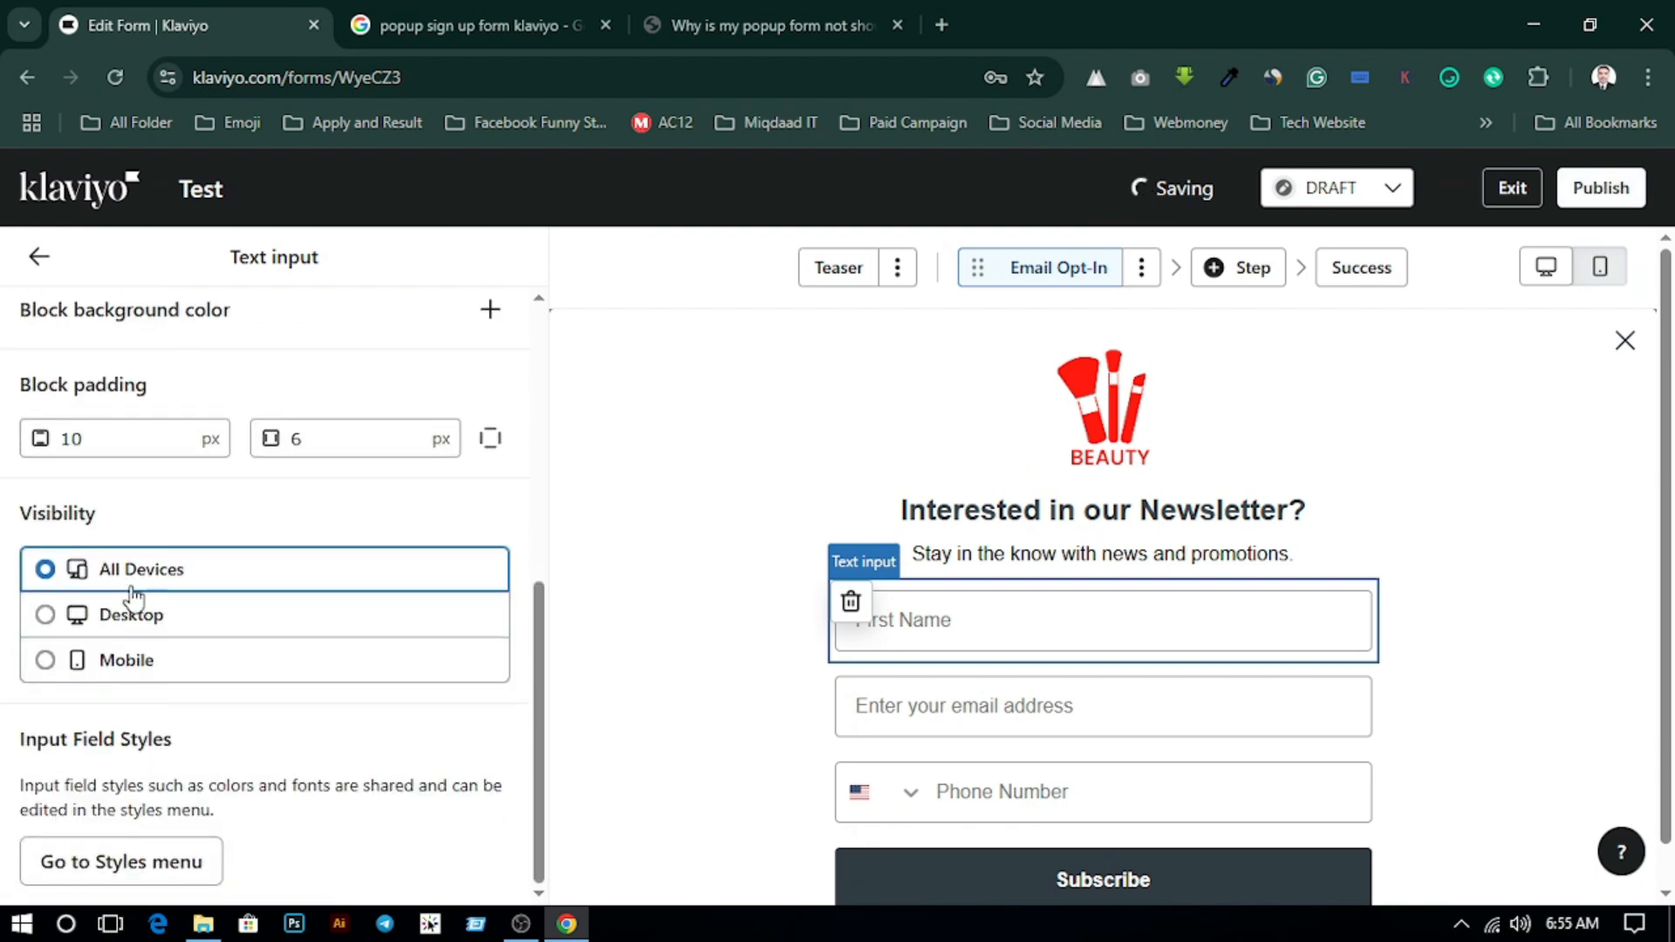
scroll(7, 694, "up", 6)
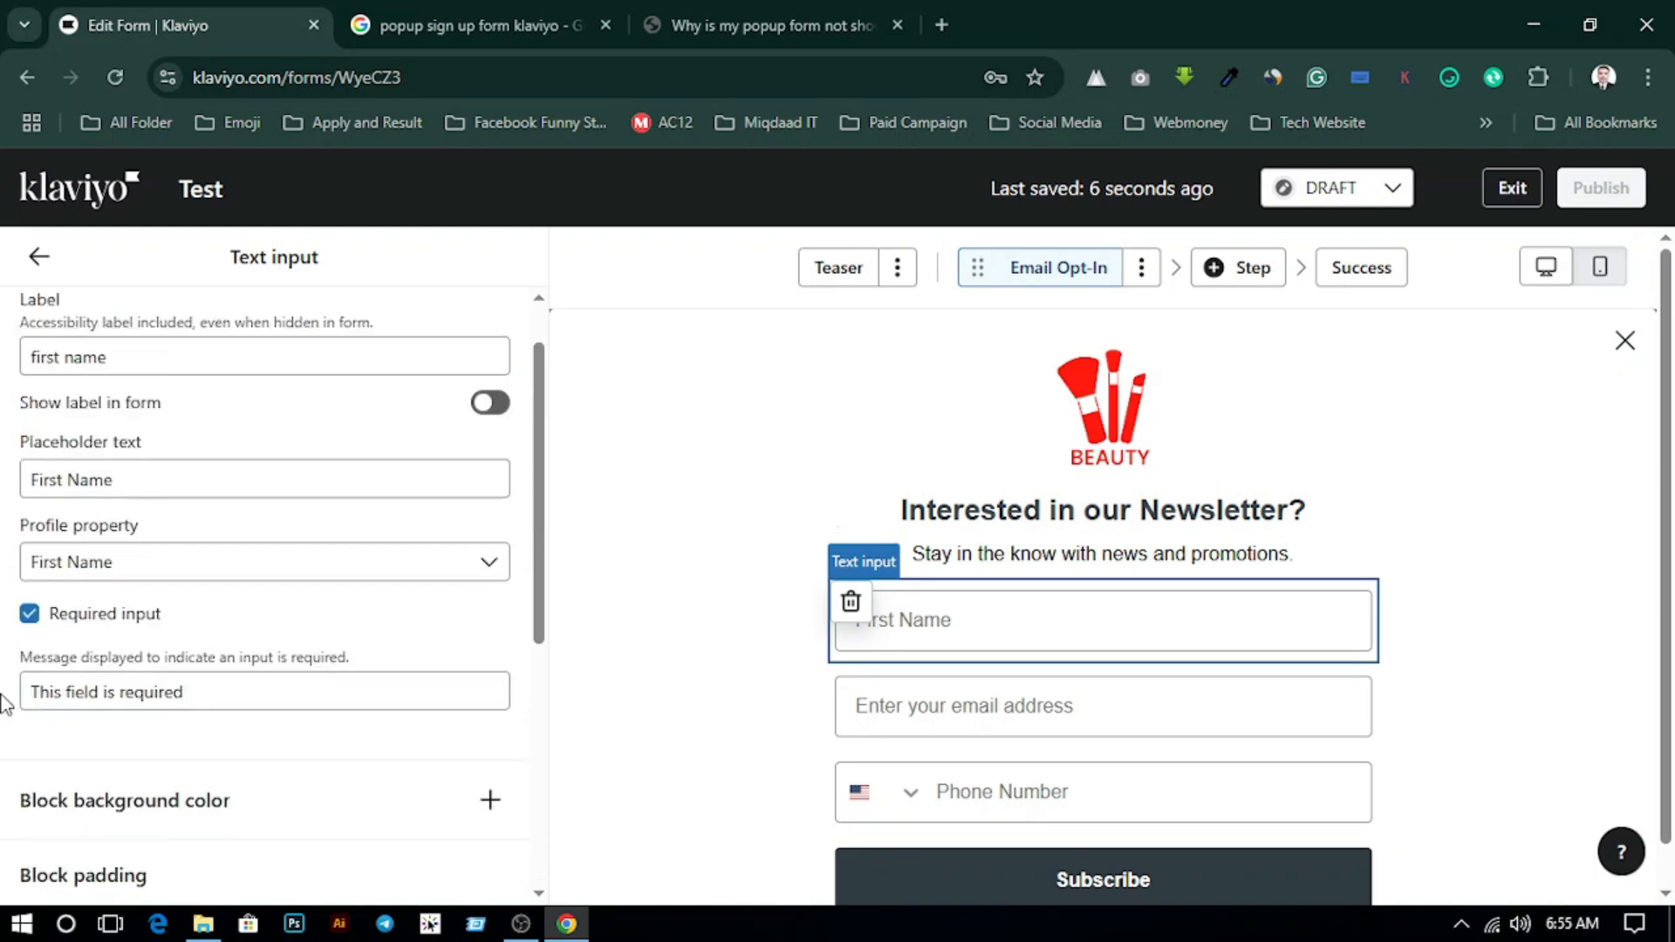
scroll(1091, 623, "down", 1)
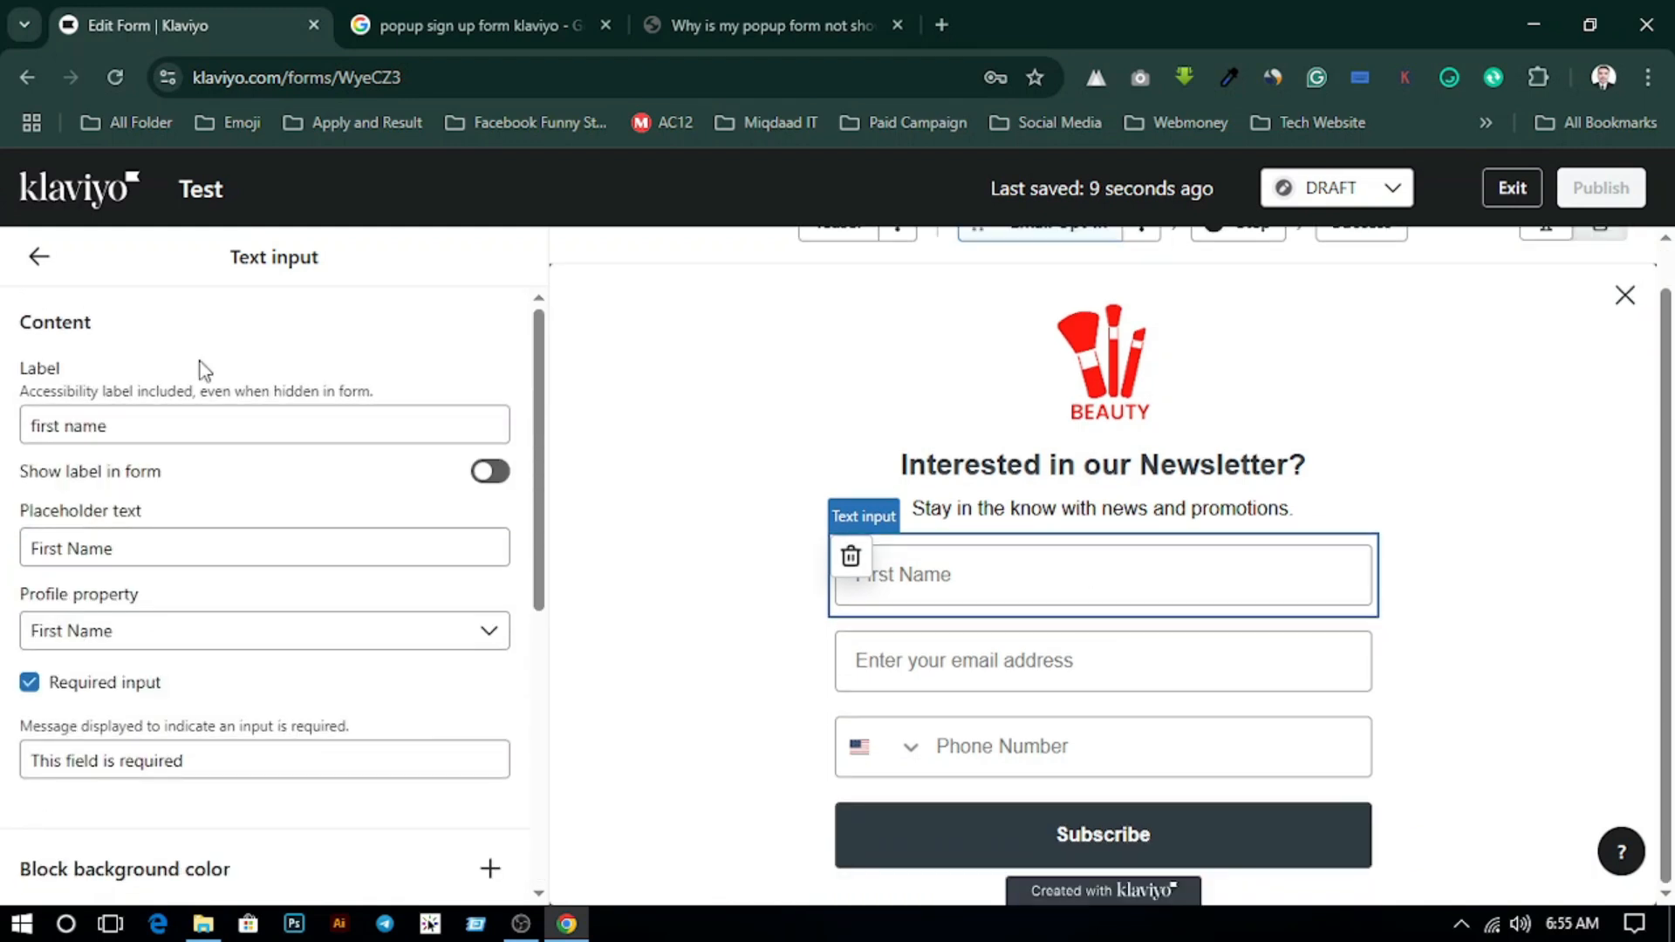
- Add another Text input block between the first name and email inputs
left_click(37, 256)
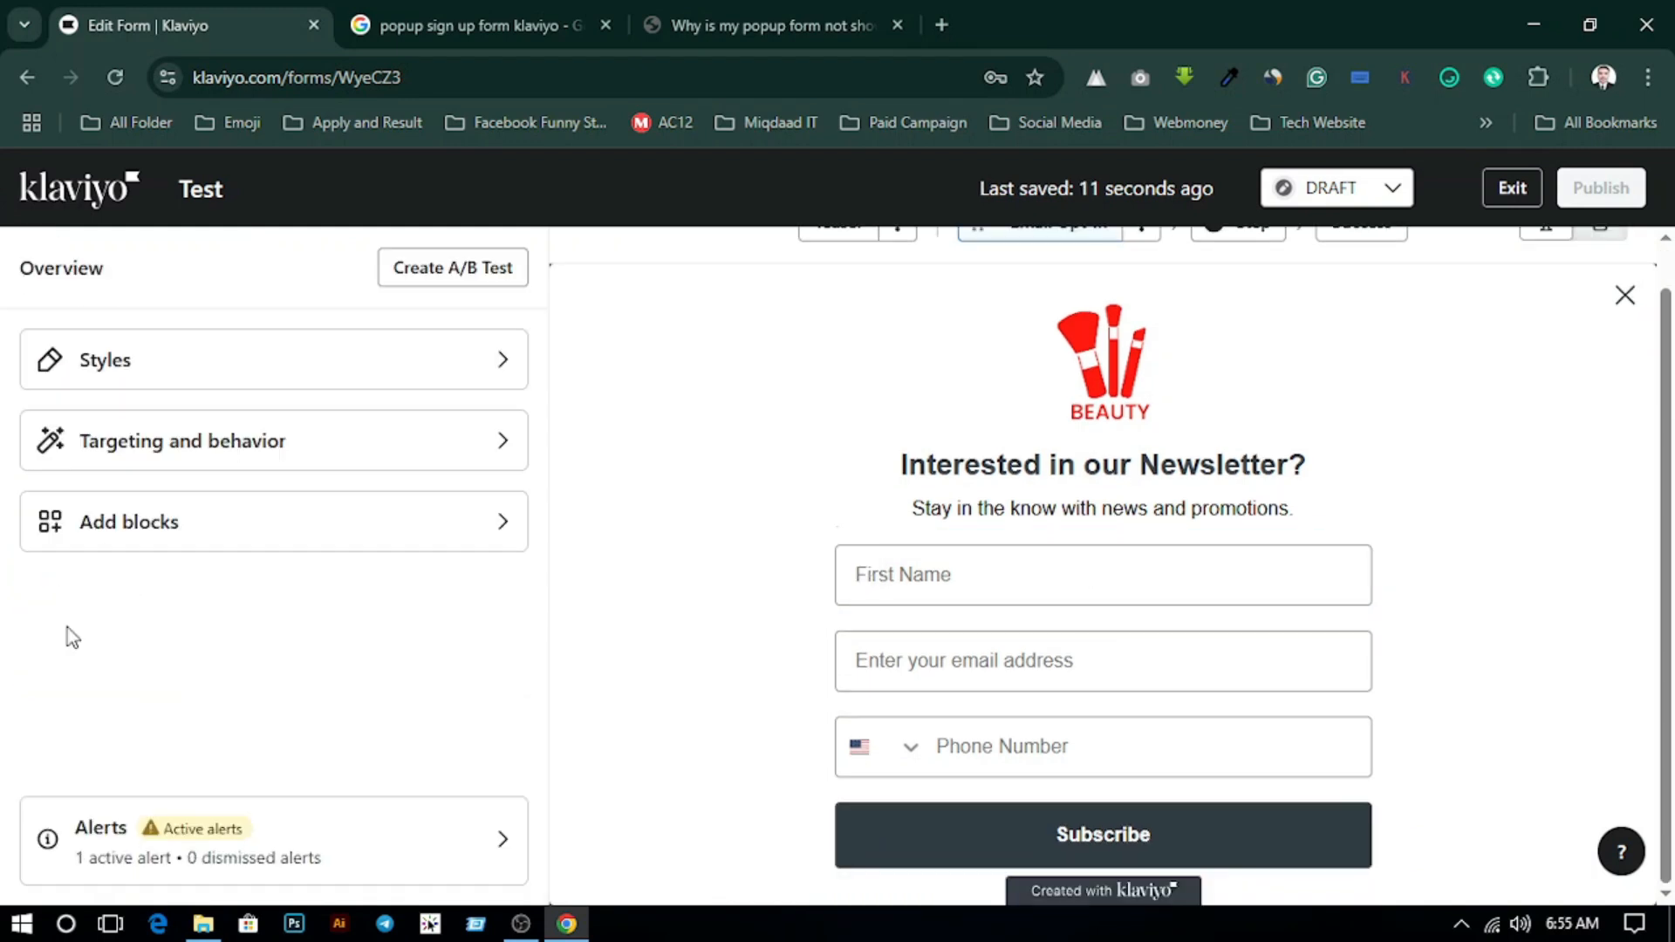
left_click(209, 542)
scroll(254, 578, "down", 1)
scroll(253, 578, "down", 4)
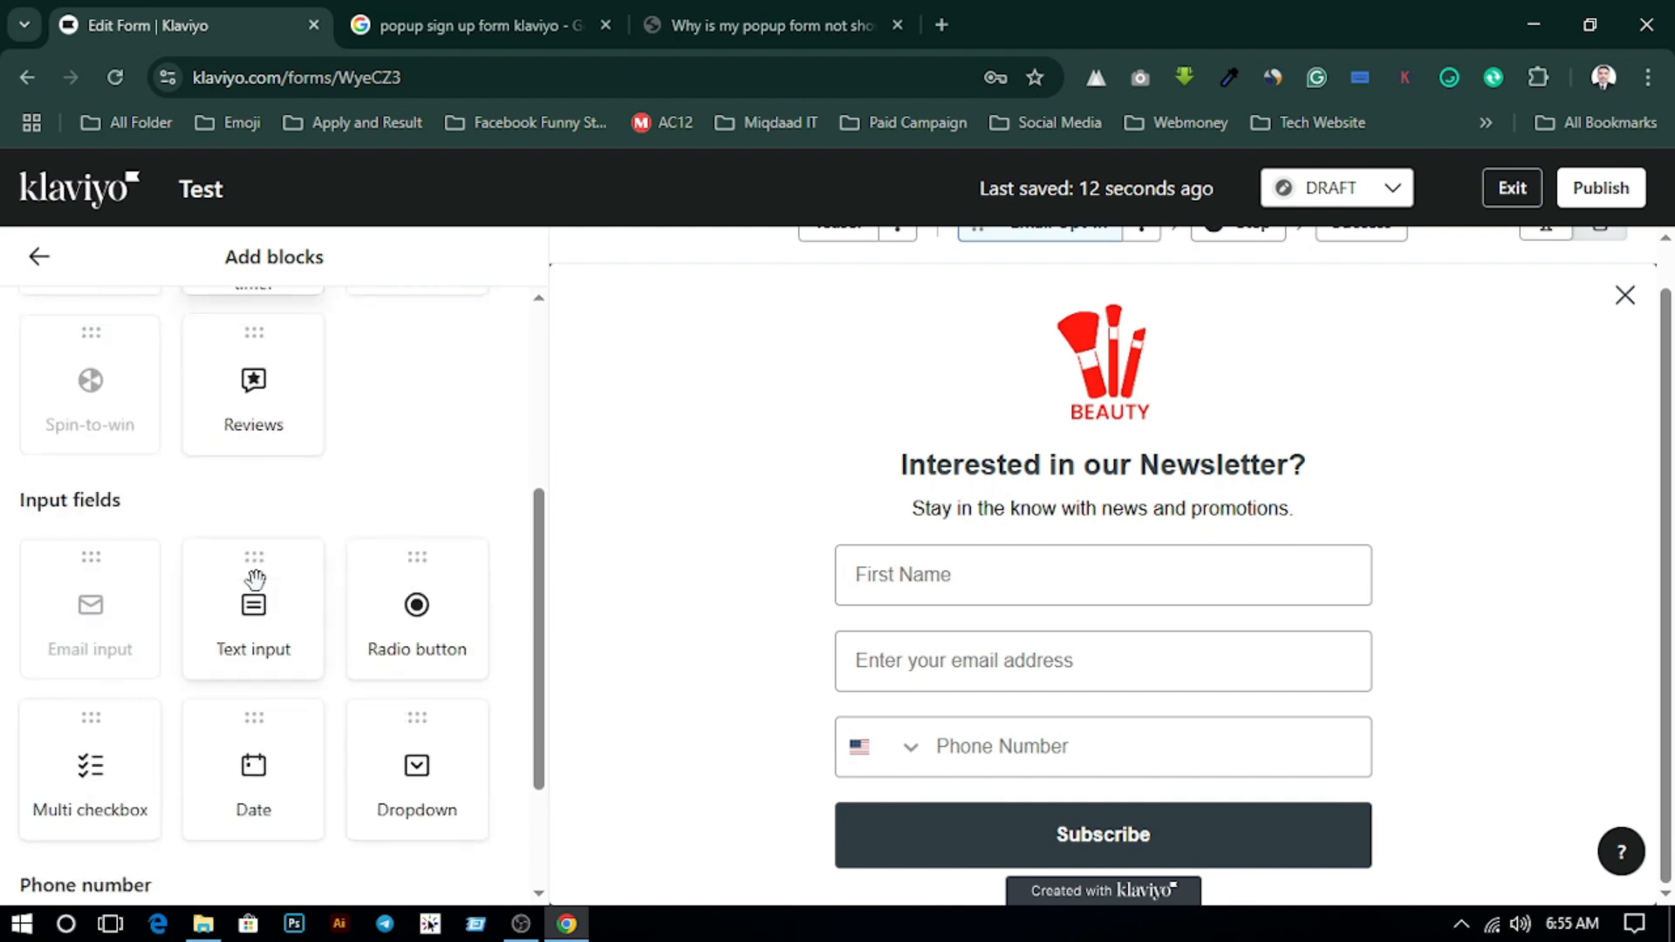
left_click_drag(333, 651, 1001, 617)
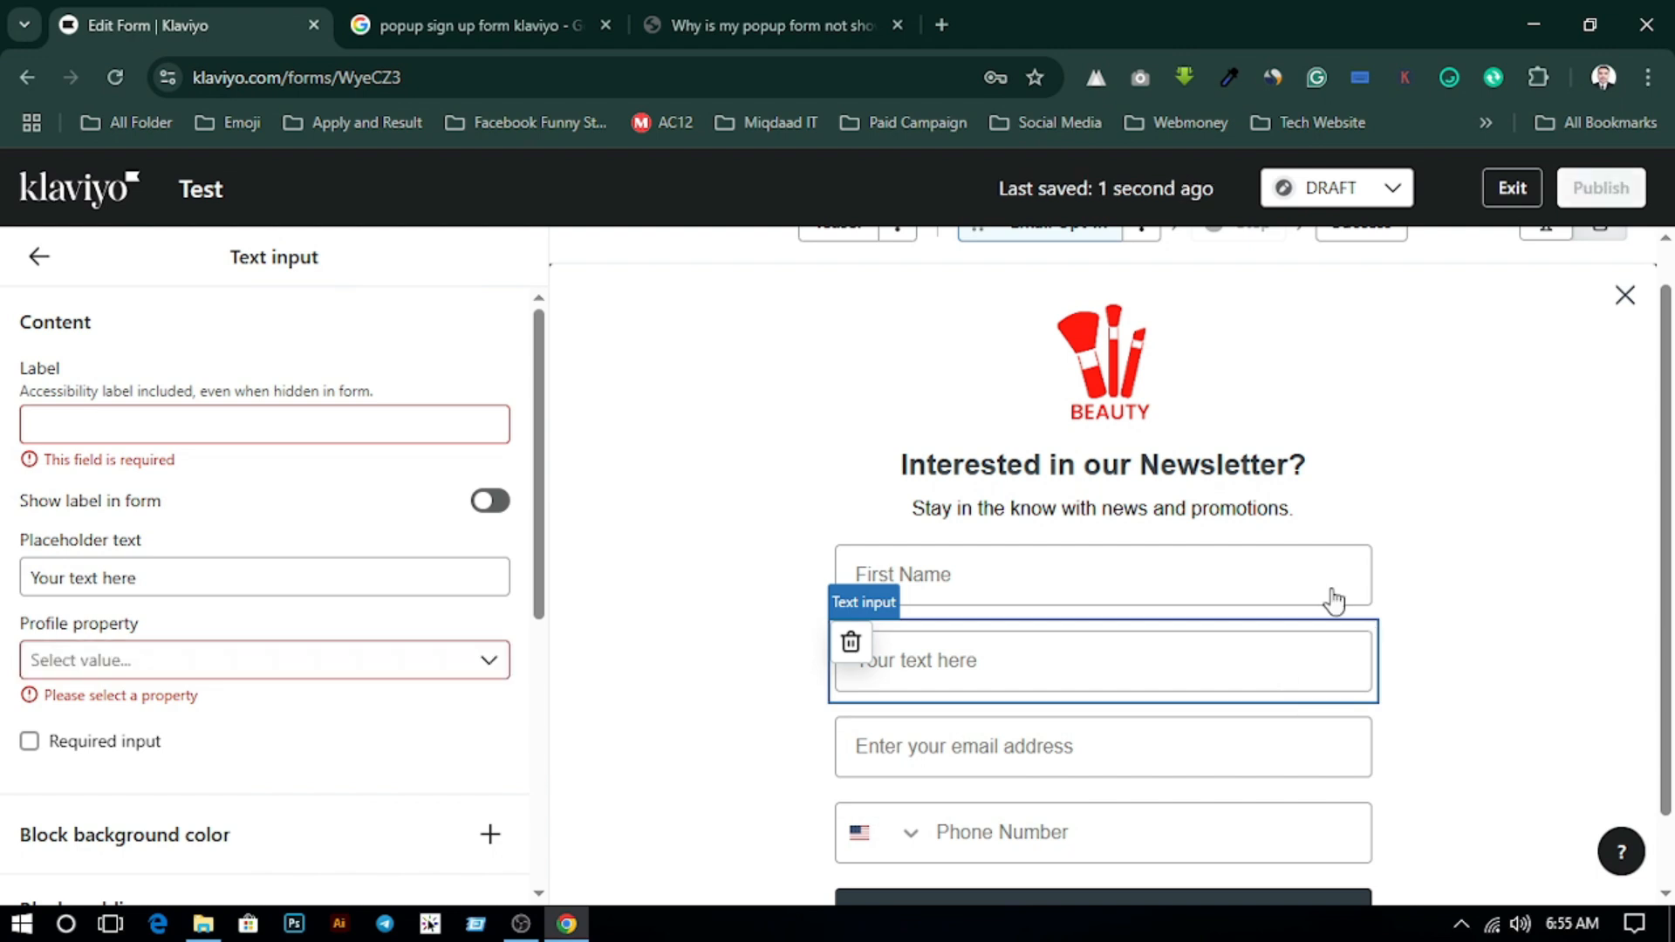
- Label the newly added text input last name and hide the label in the form
left_click(171, 421)
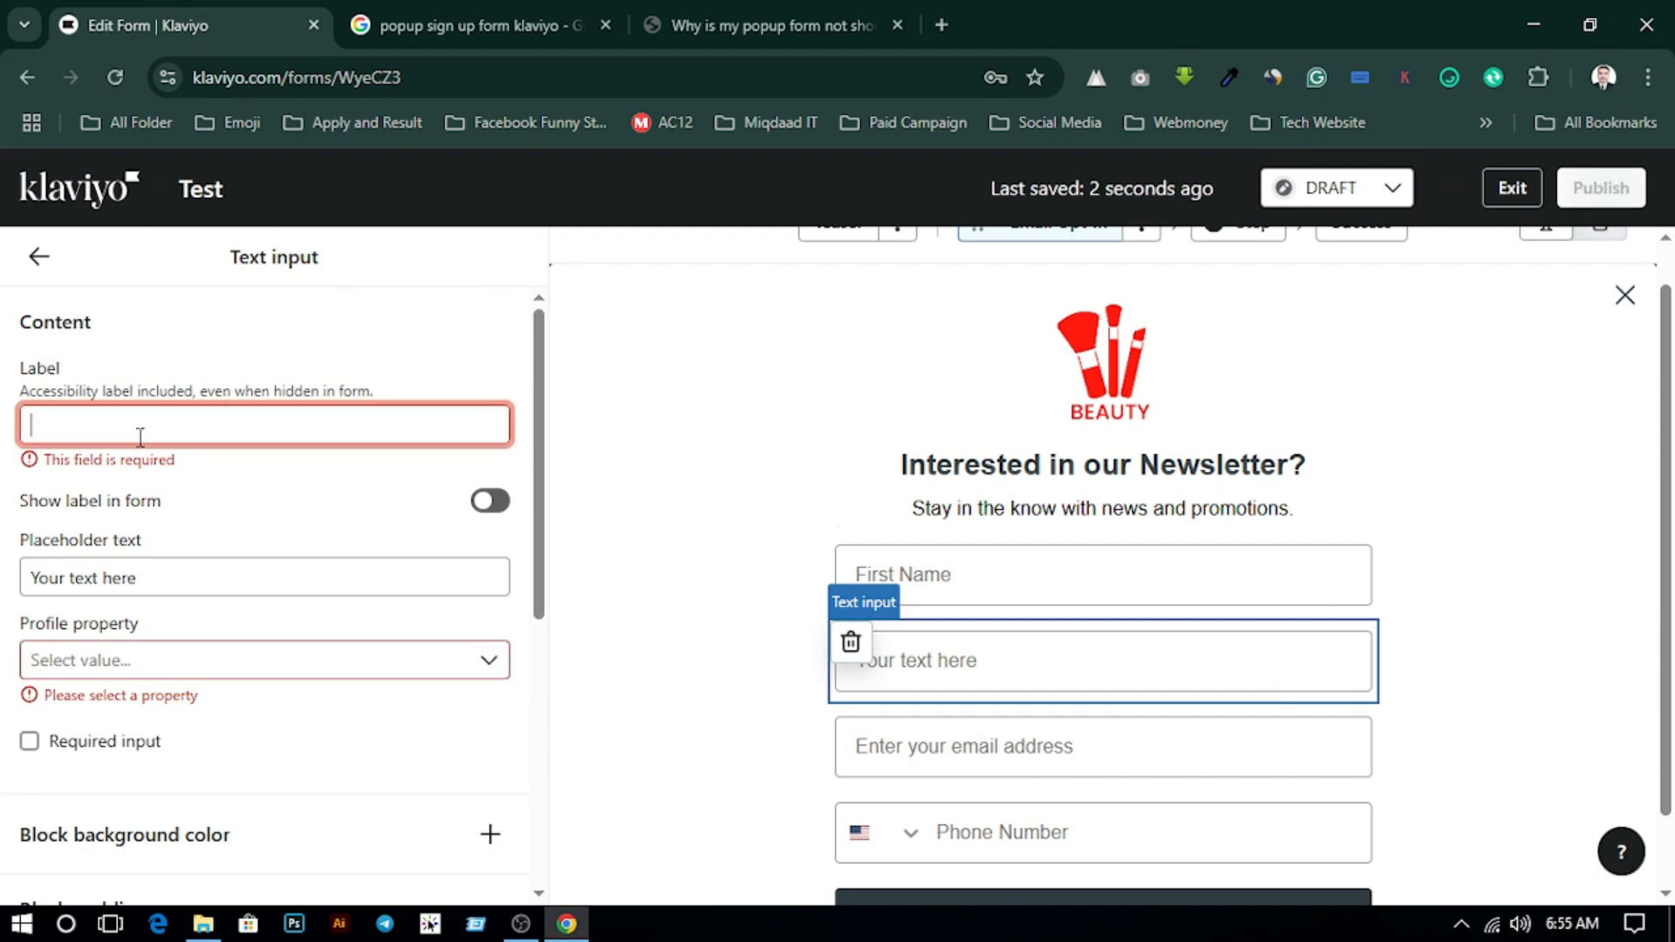
type("las")
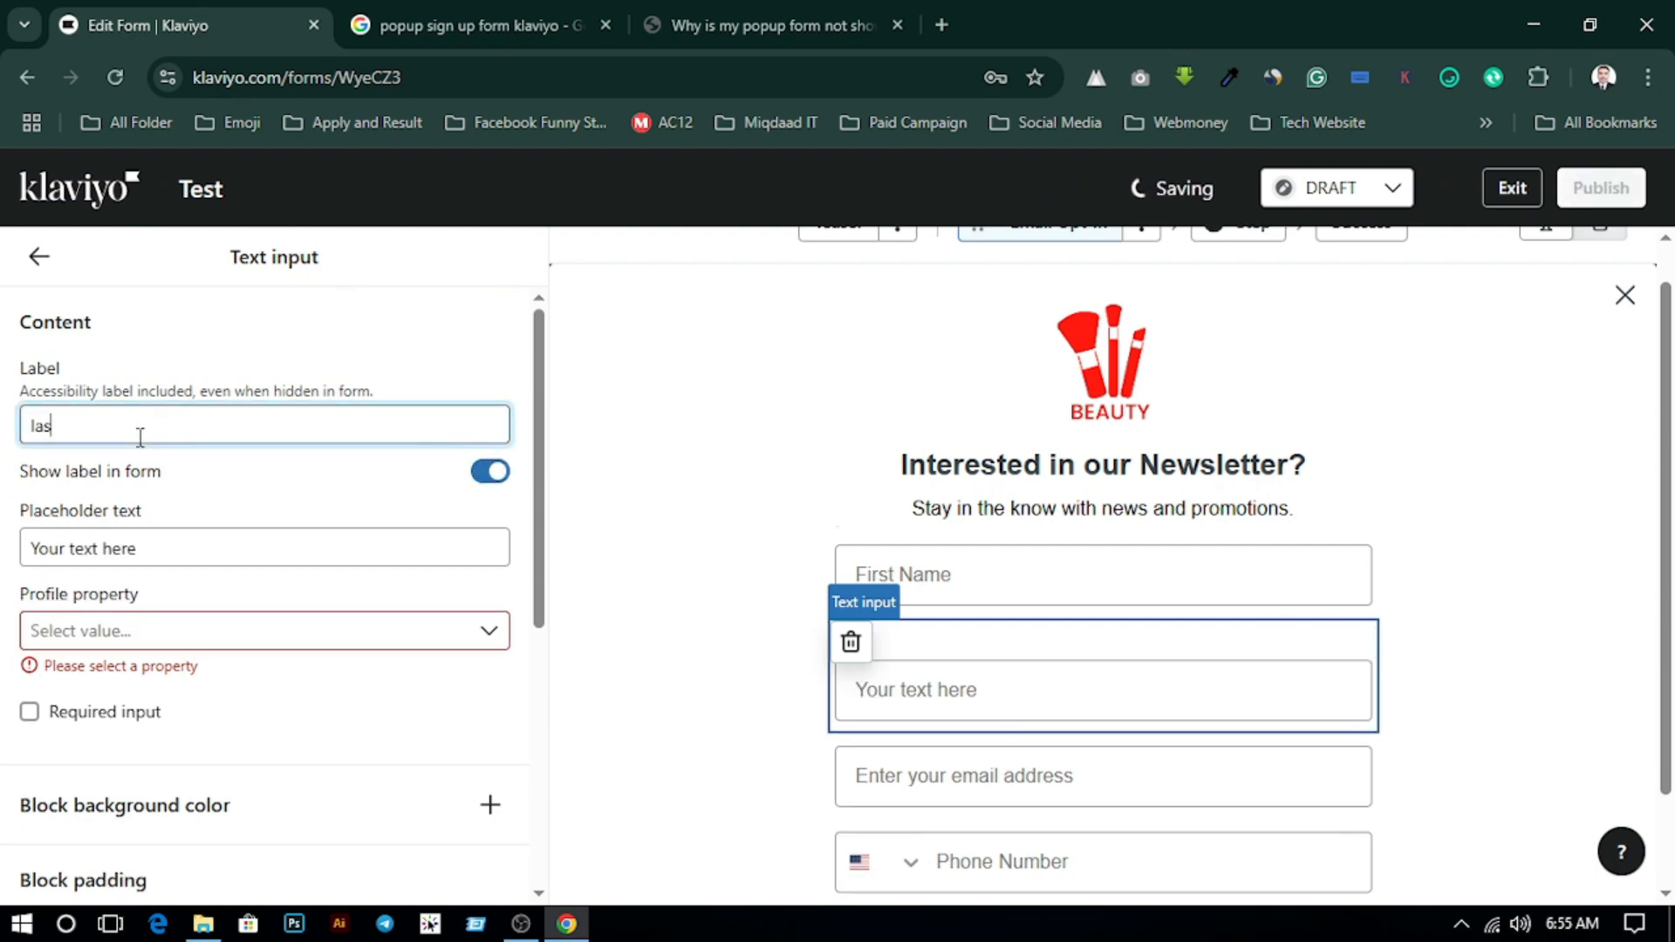
type("t nam")
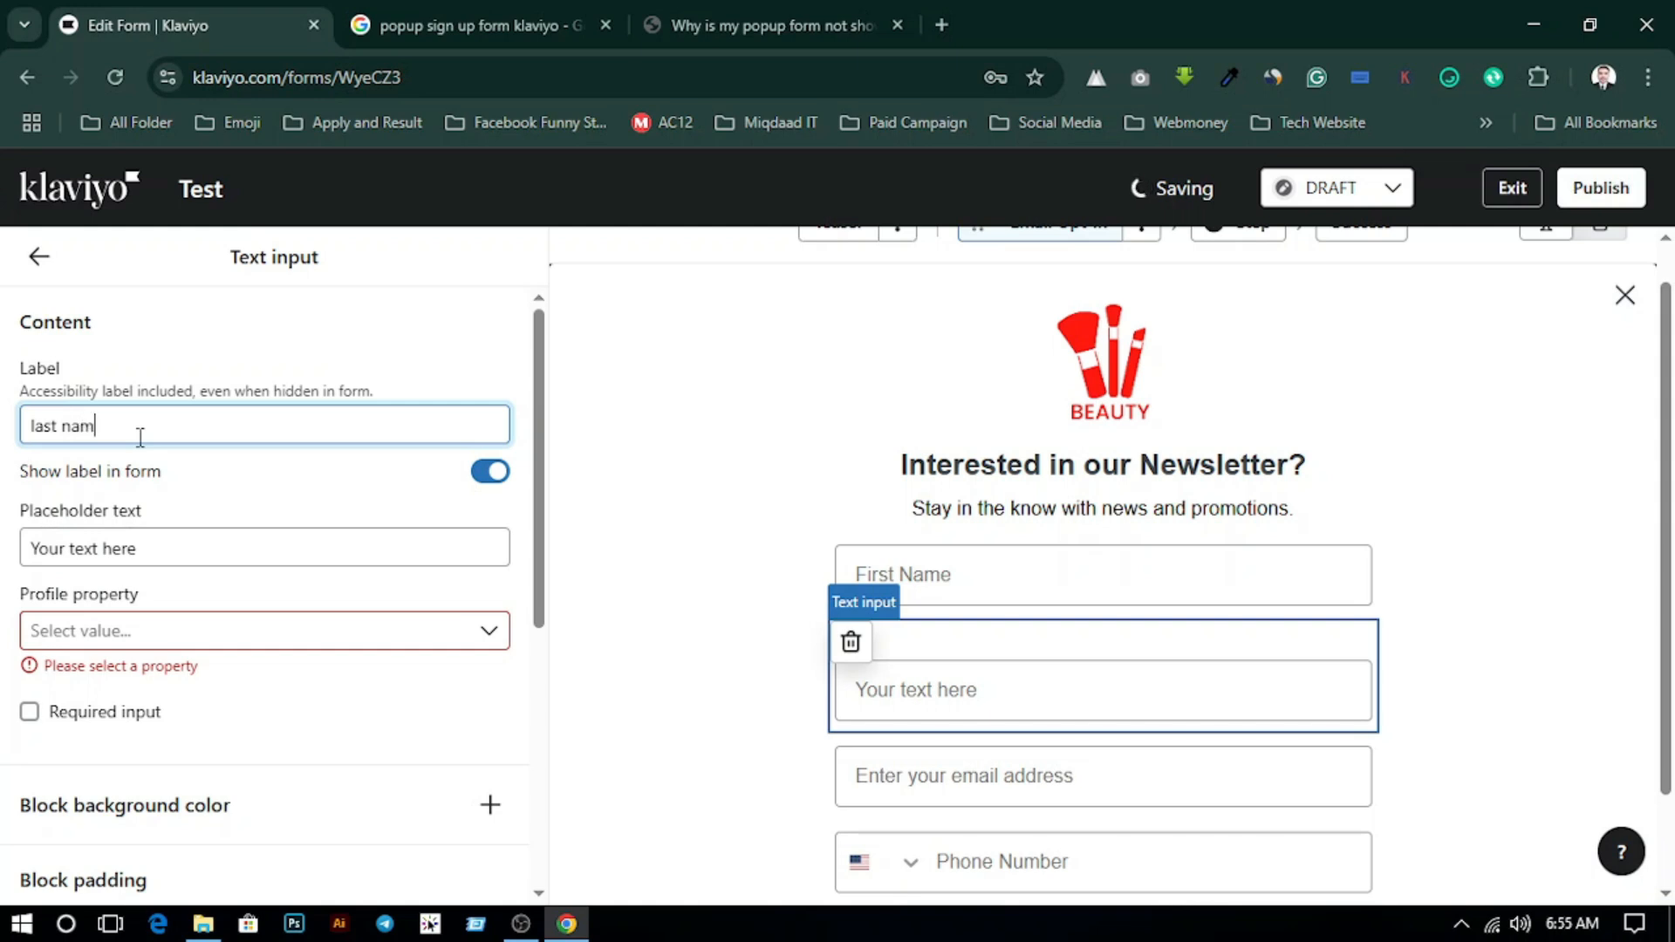
type("e")
left_click(502, 476)
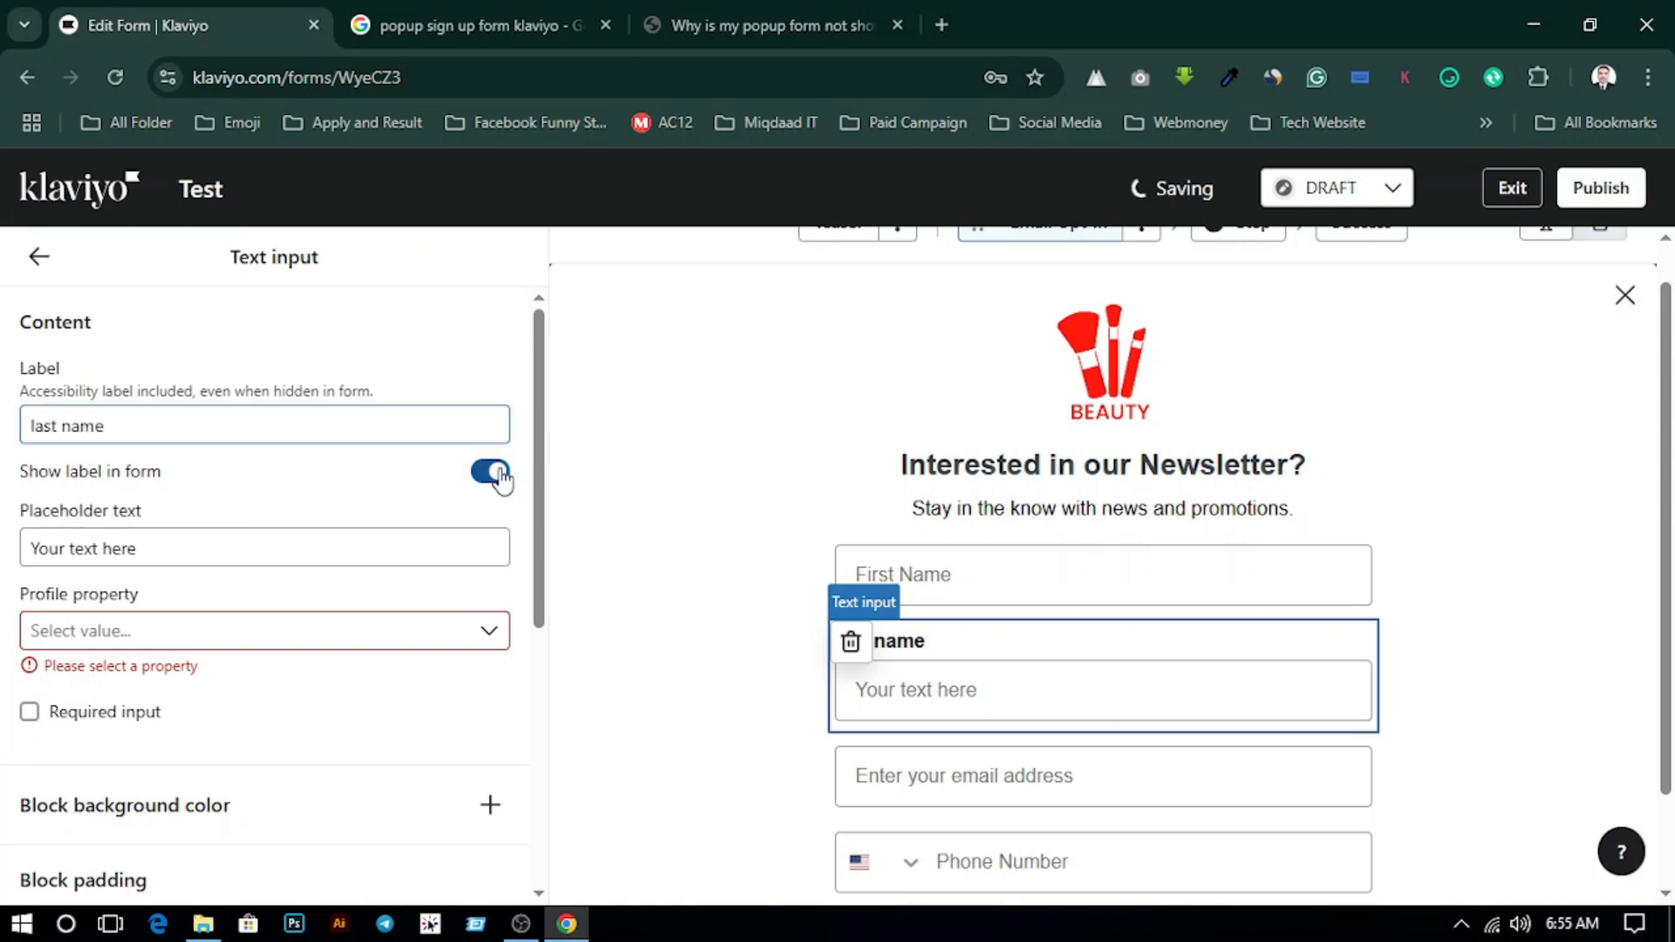
left_click(502, 478)
- Set the new input's placeholder to Last Name and assign it the Last Name profile property
left_click(187, 553)
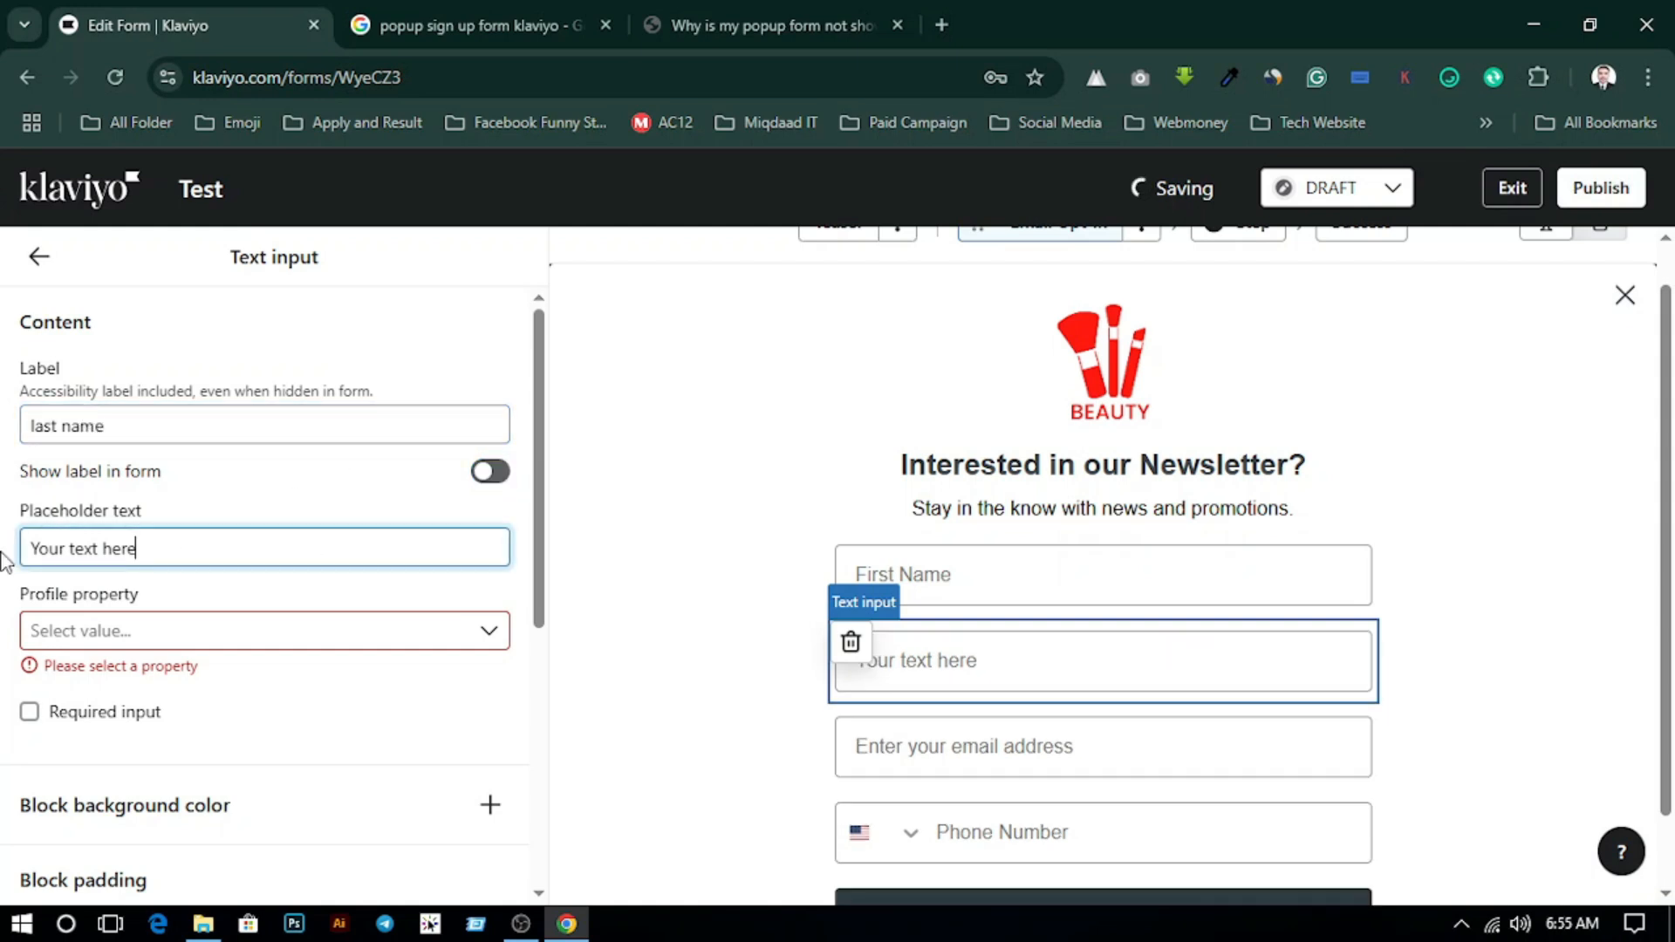
key("ctrl+a")
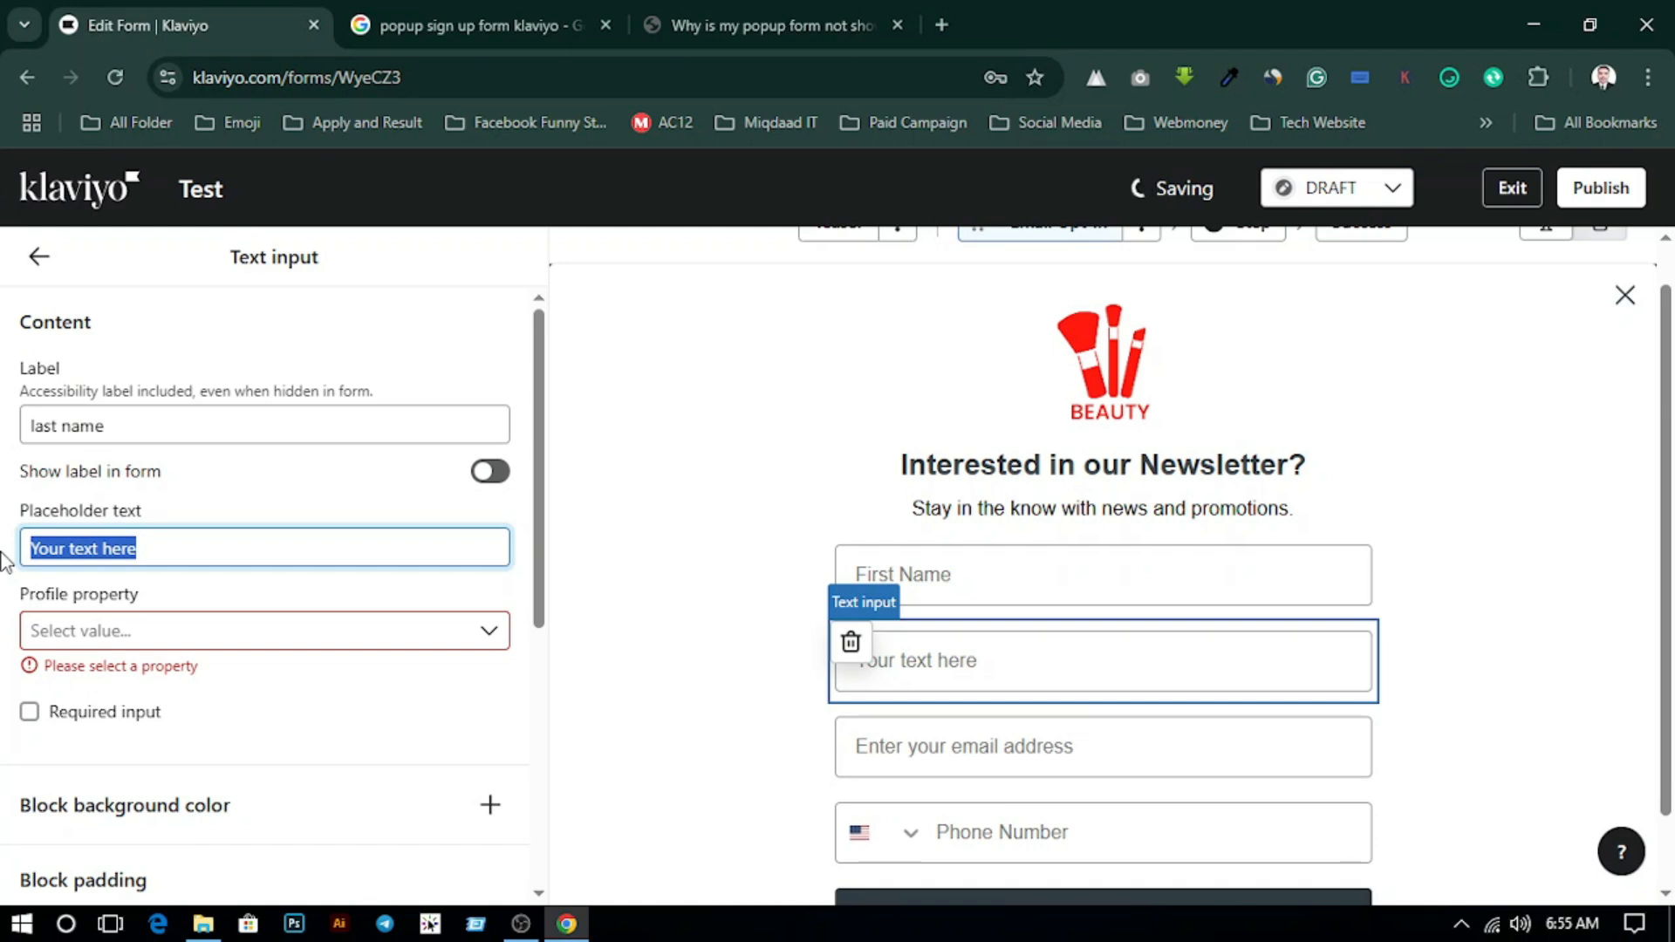
type("L")
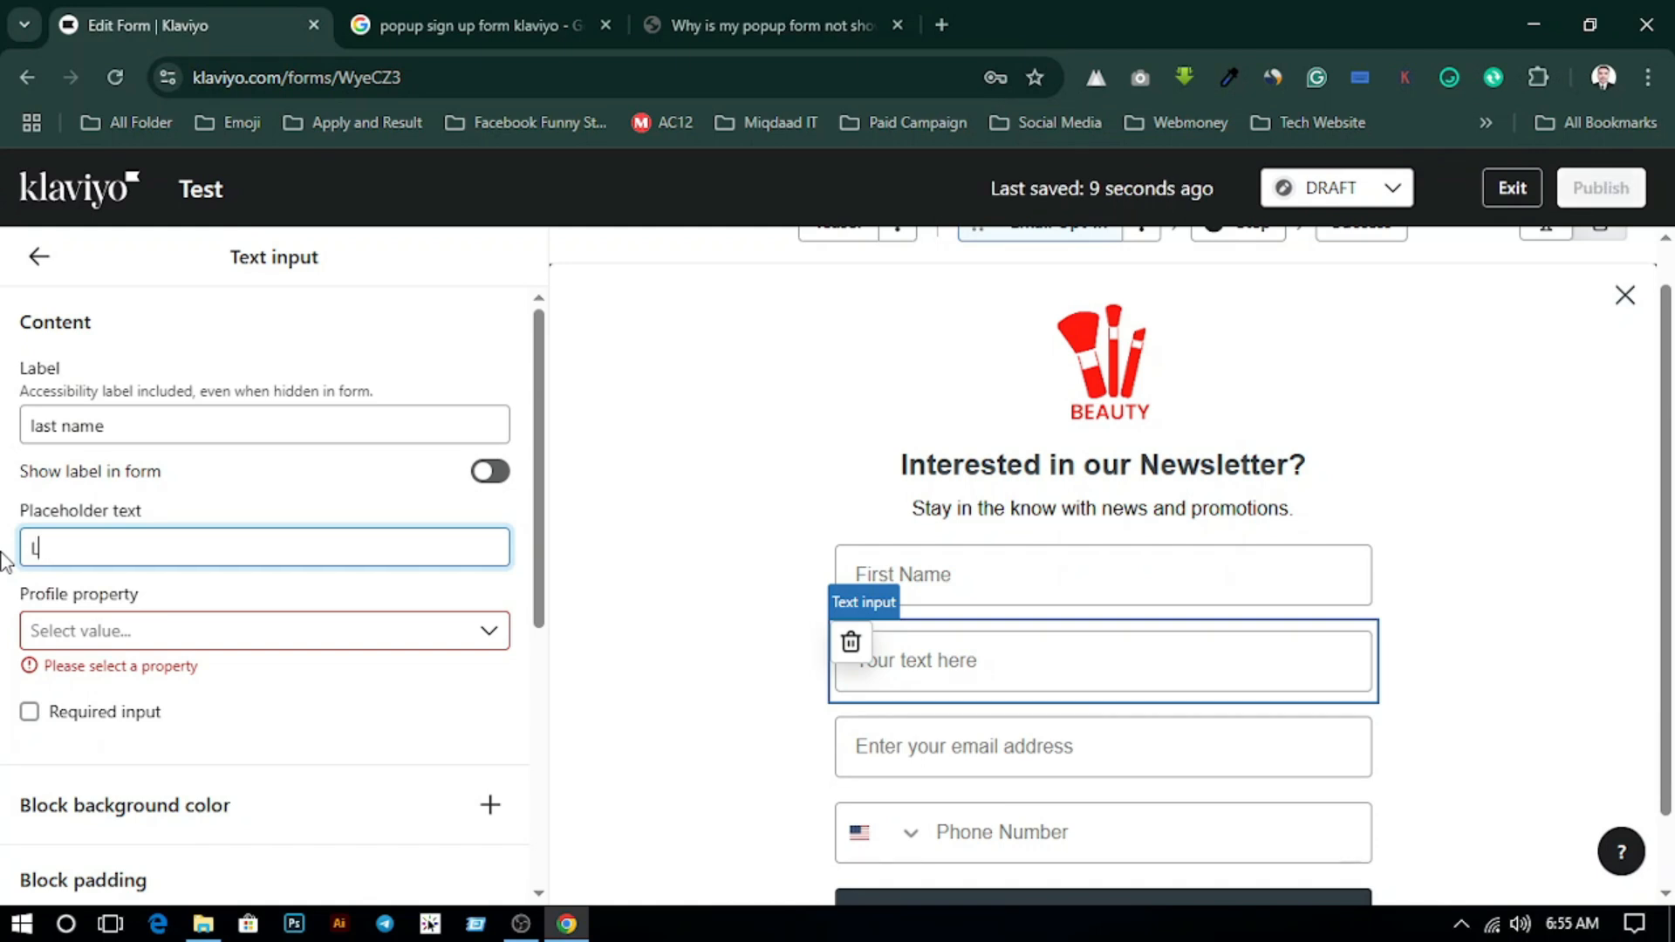
type("ast")
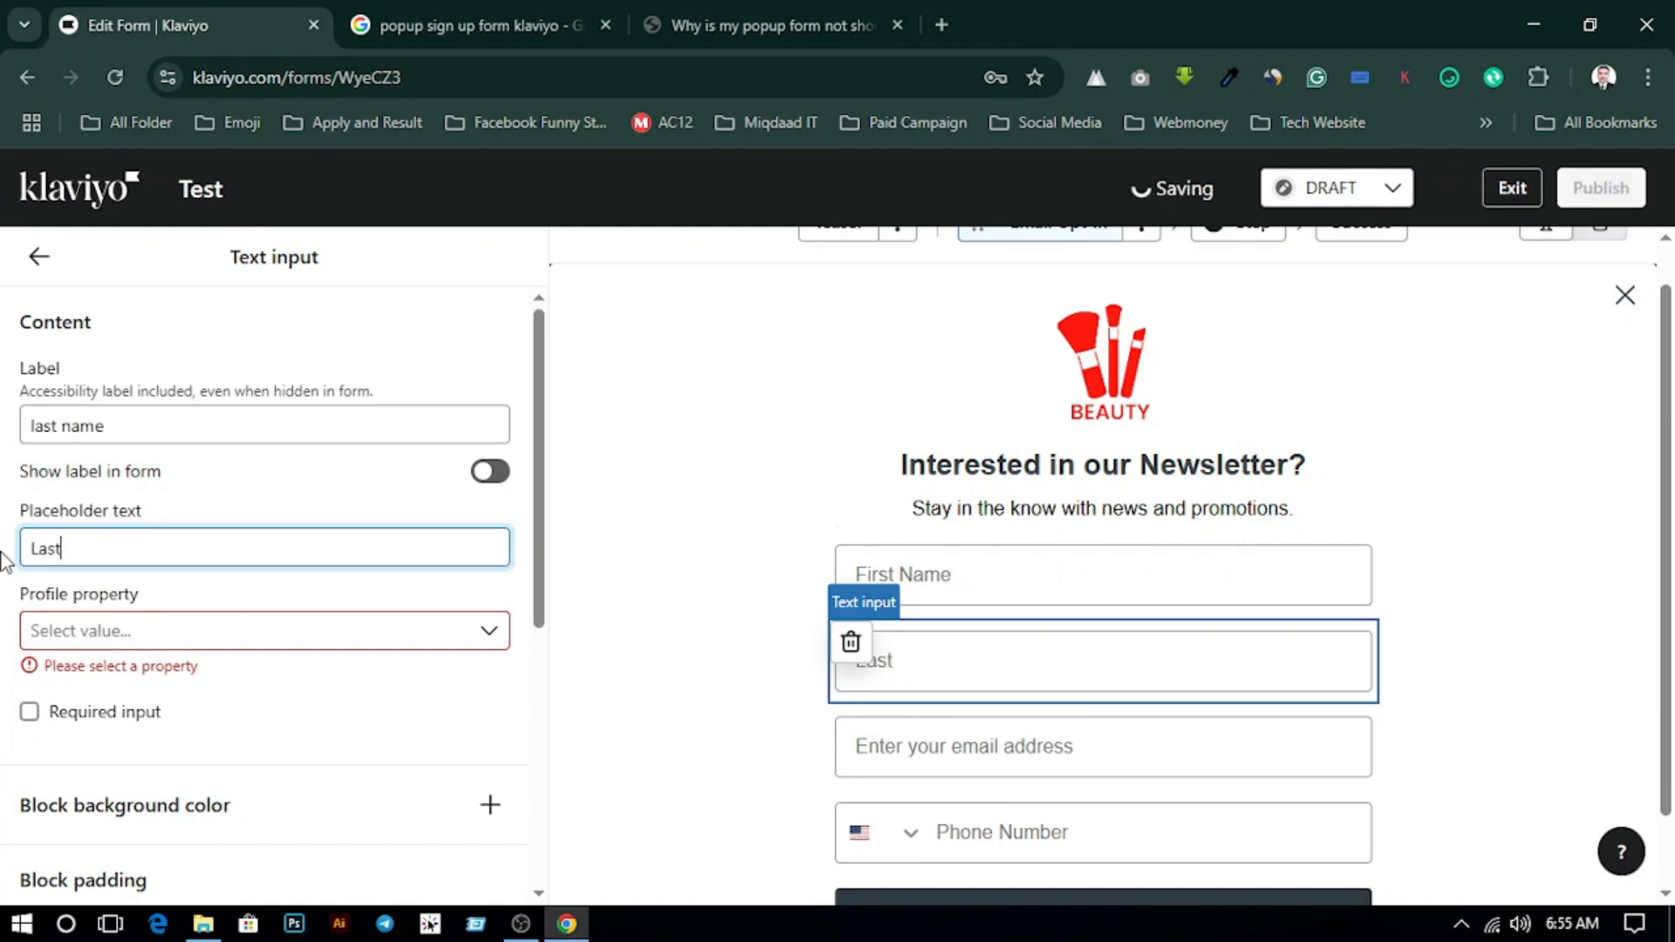
type("Name")
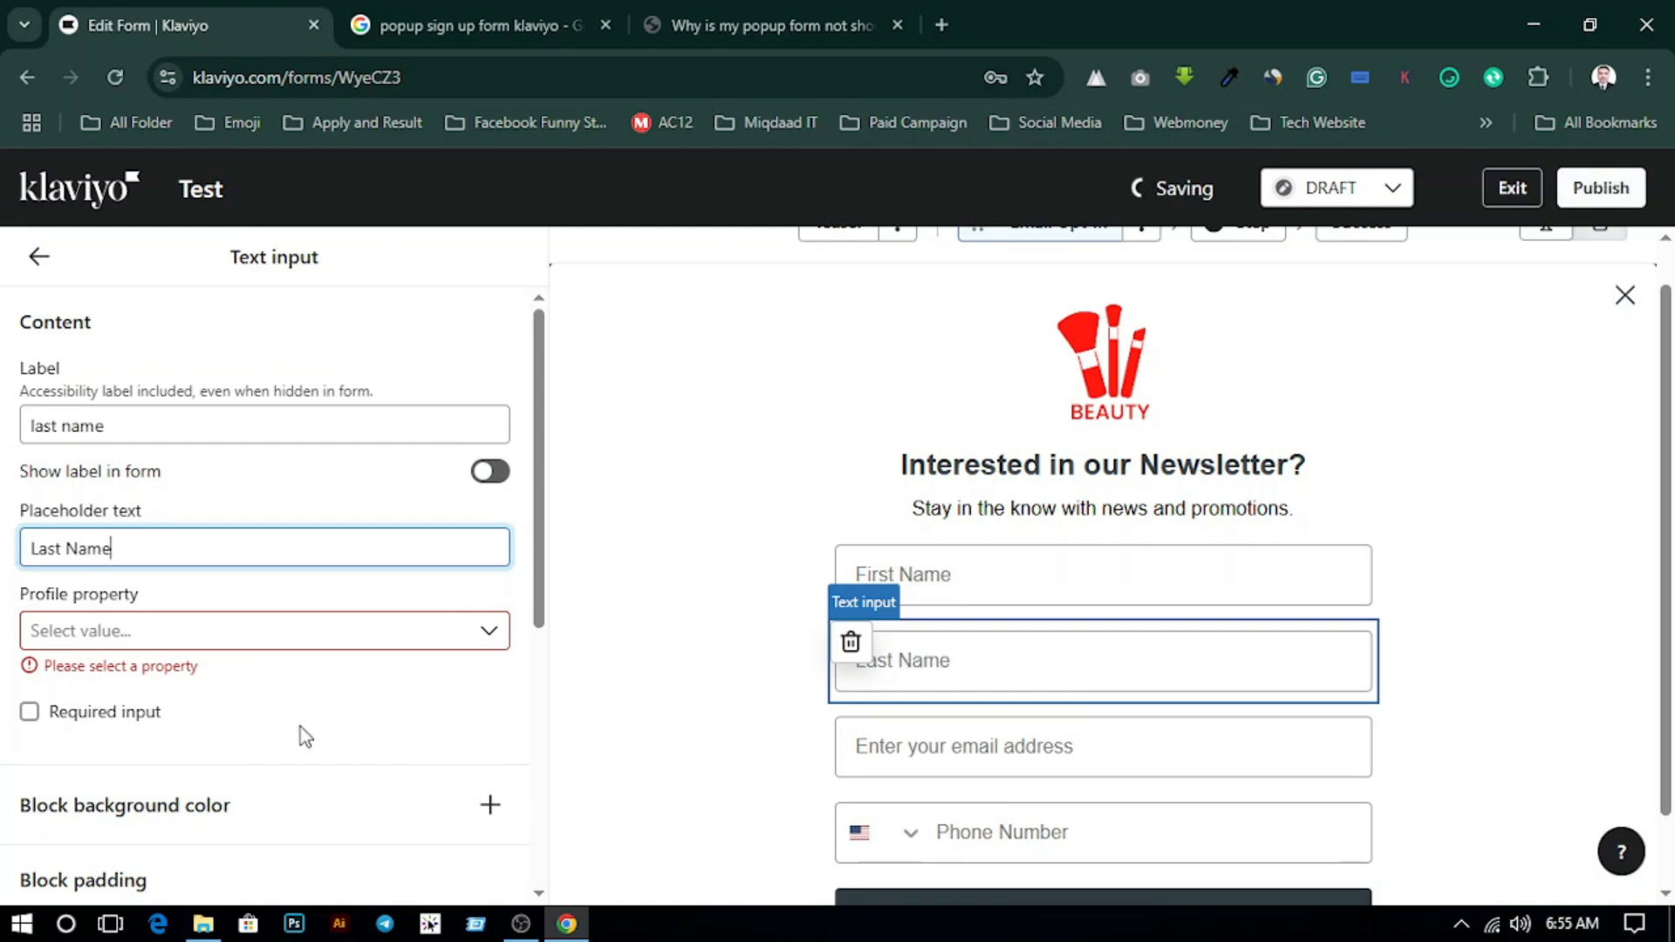
left_click(366, 636)
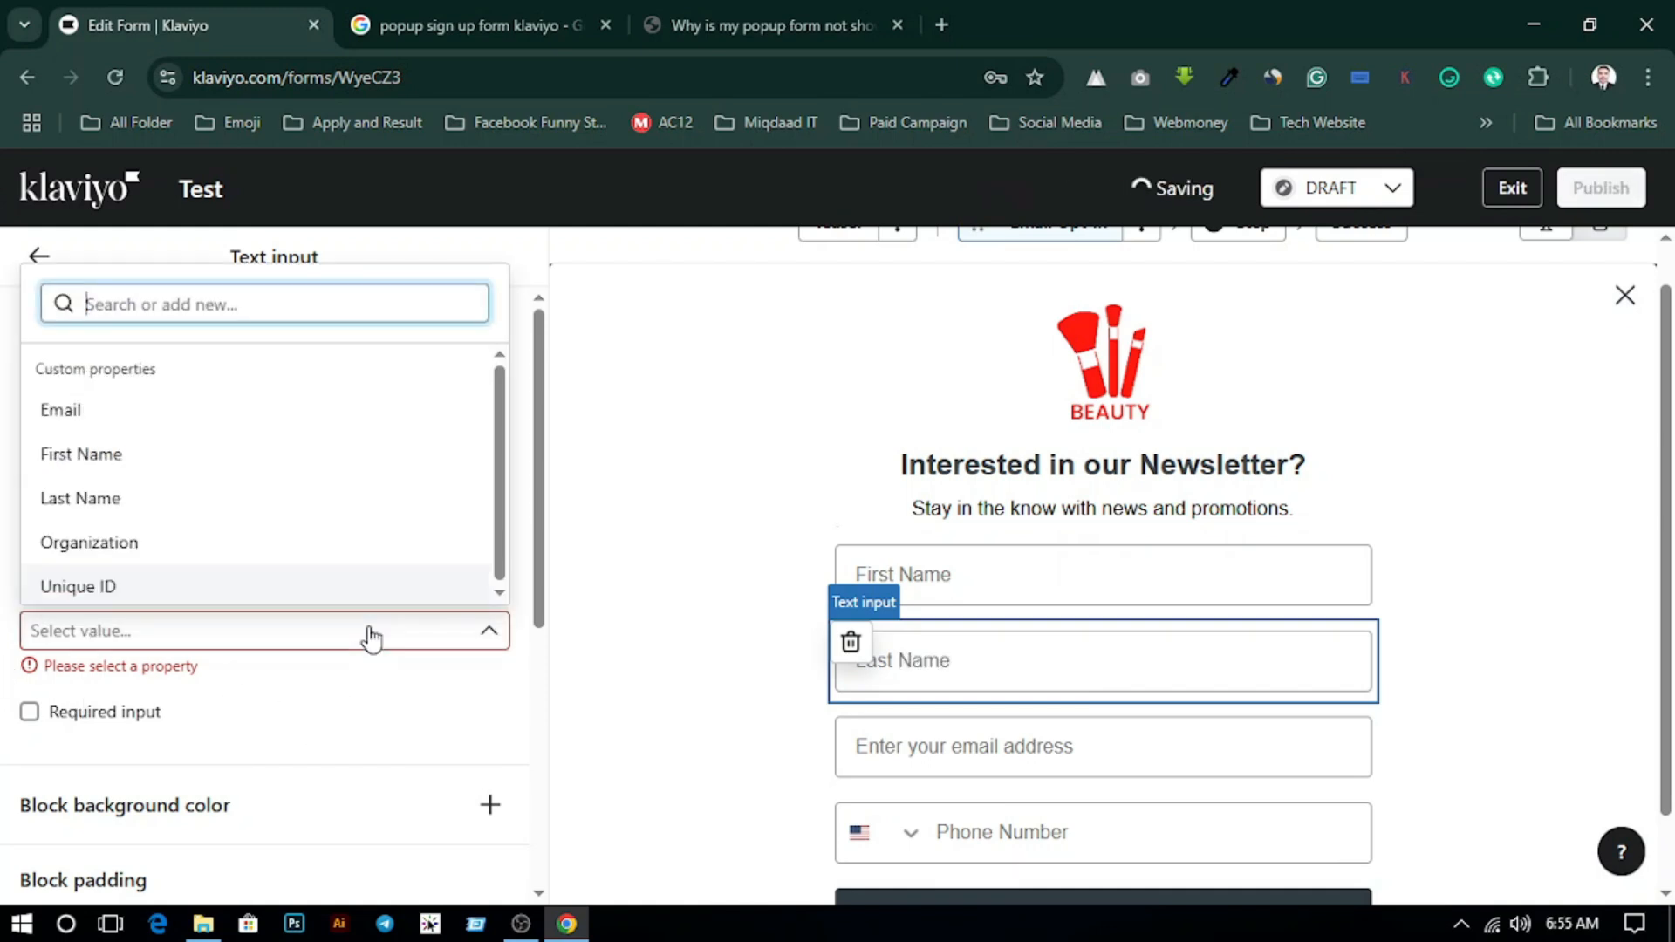
left_click(101, 508)
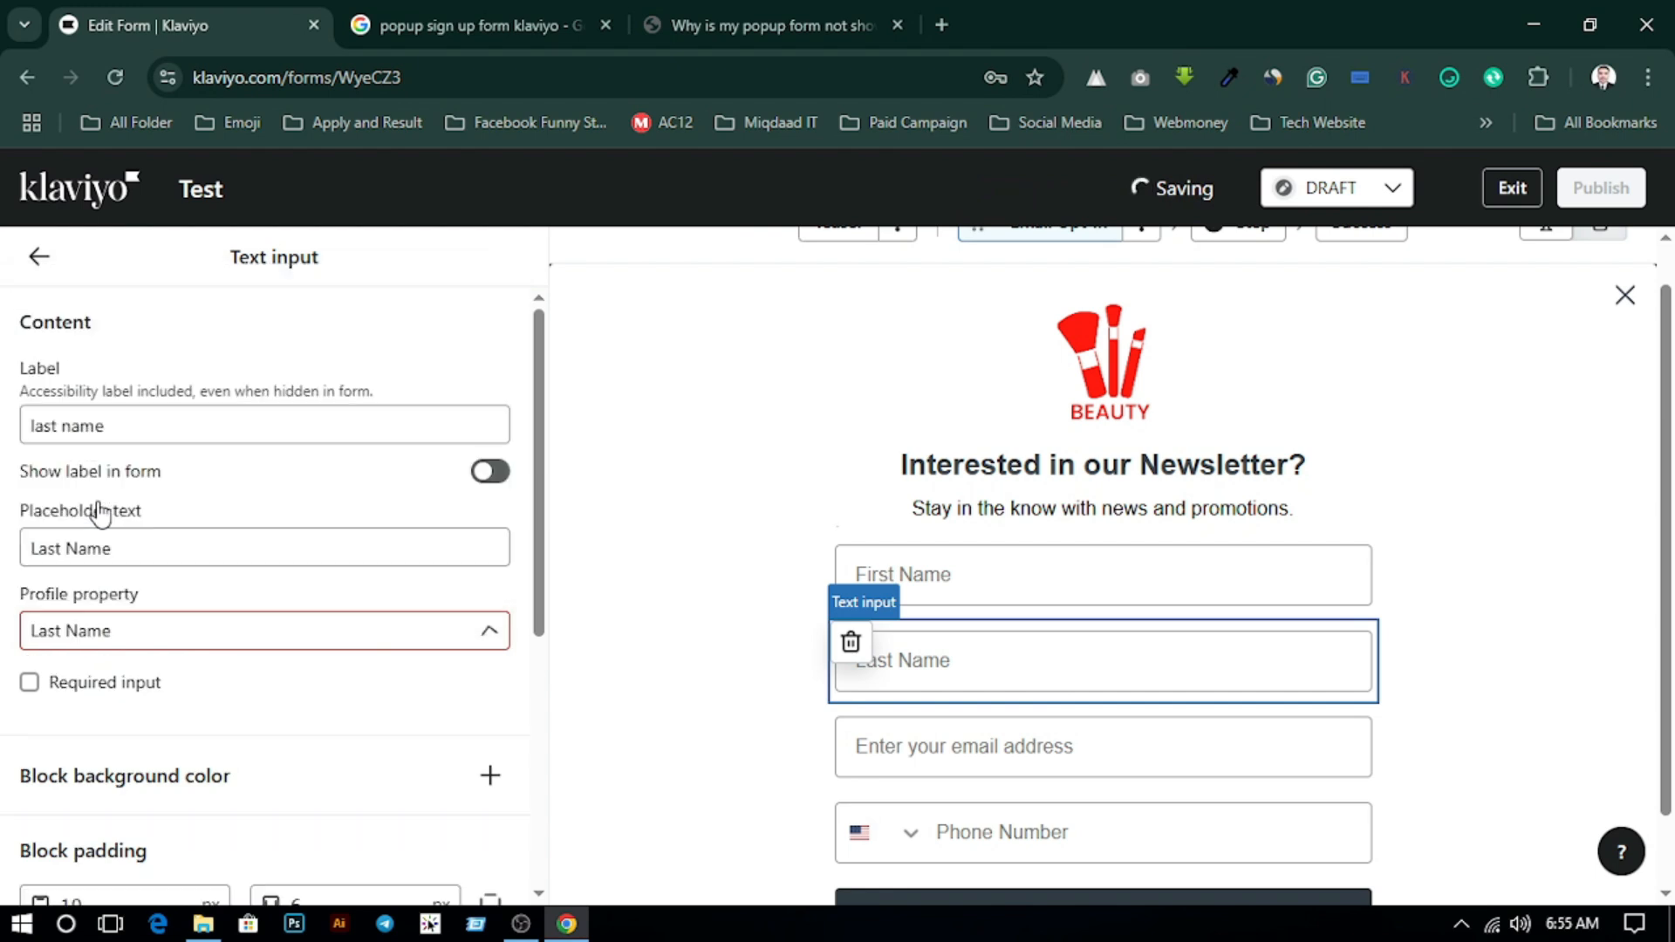
- Make the last name field a required input and review its padding and visibility settings
left_click(30, 686)
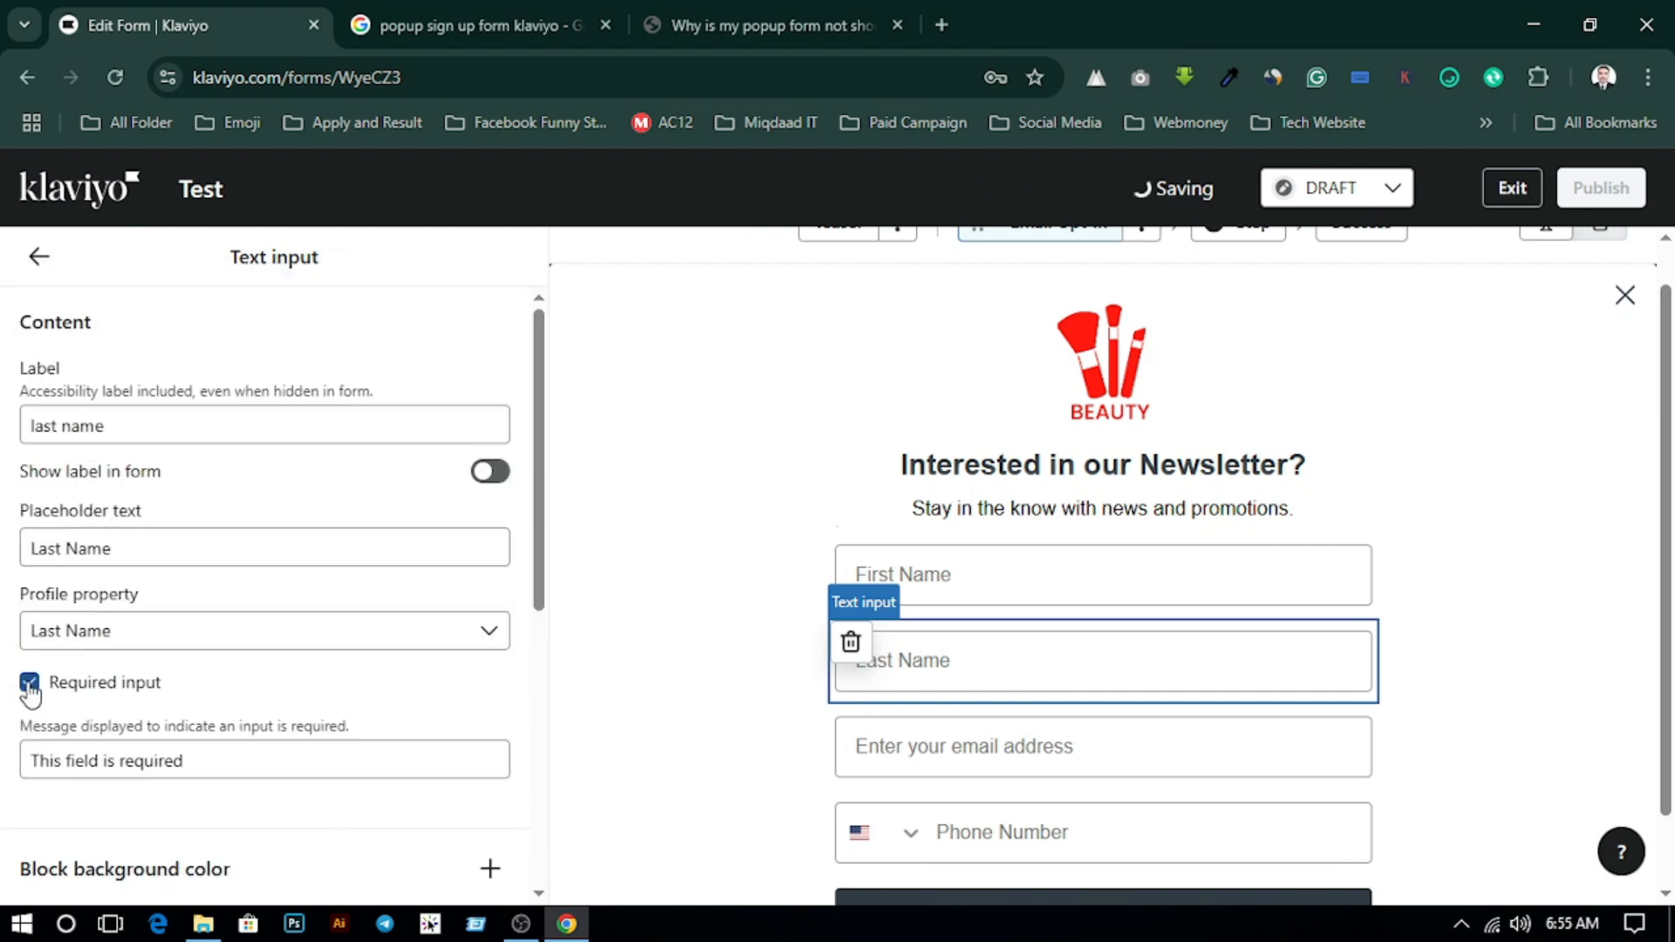
scroll(30, 689, "down", 3)
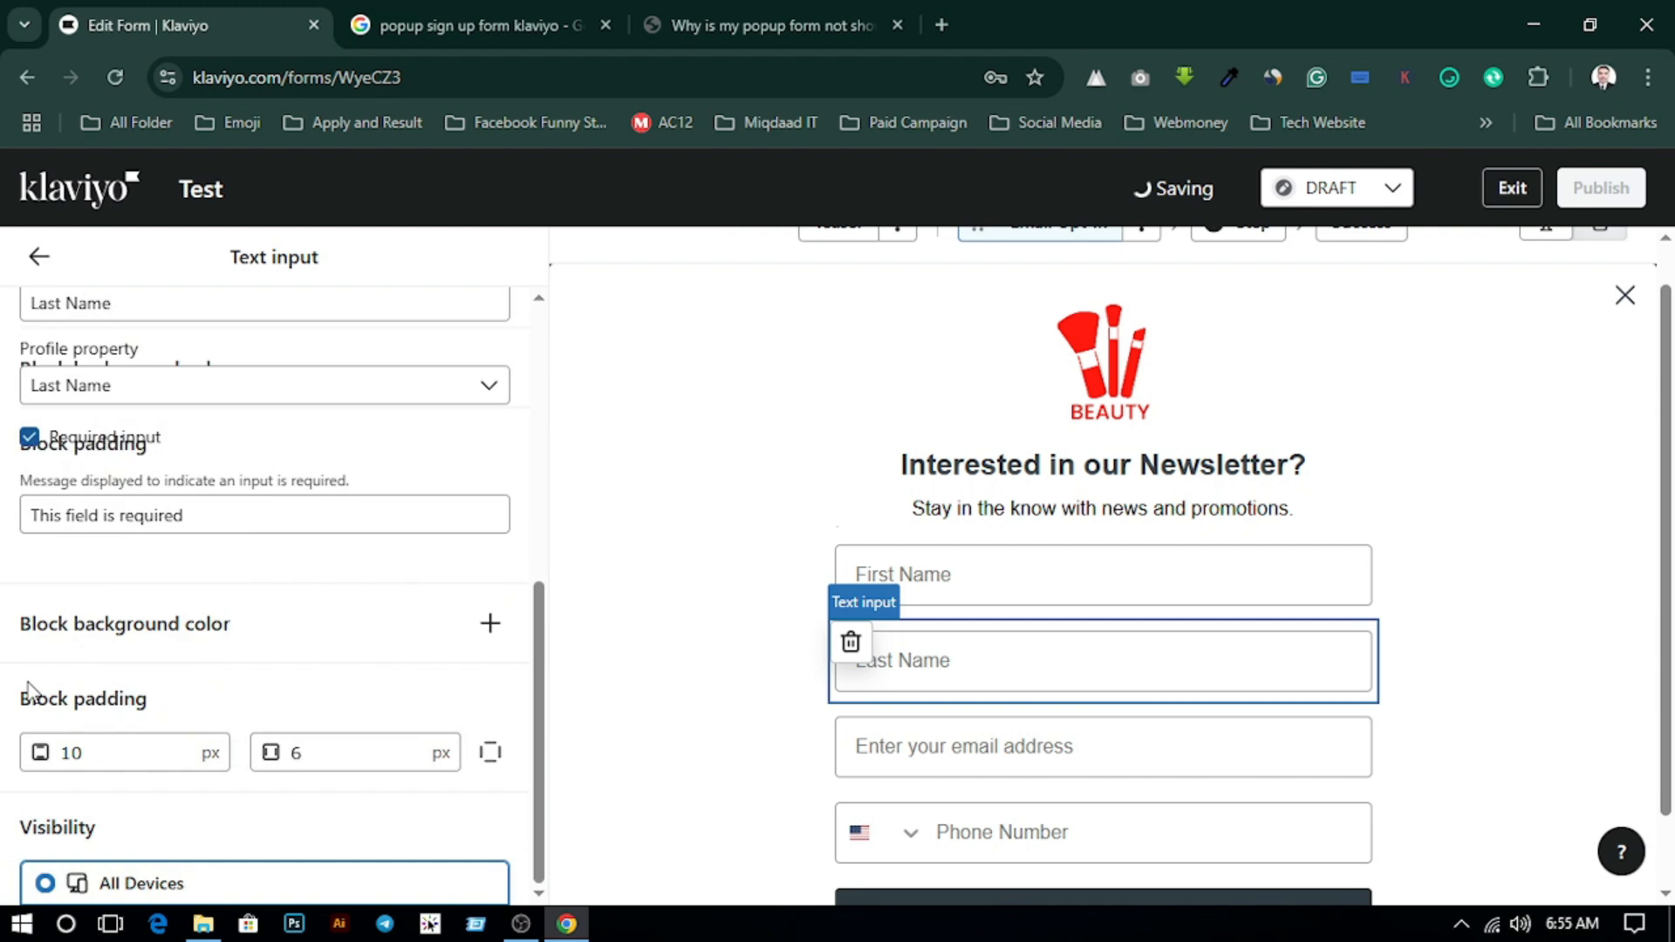
scroll(87, 654, "down", 3)
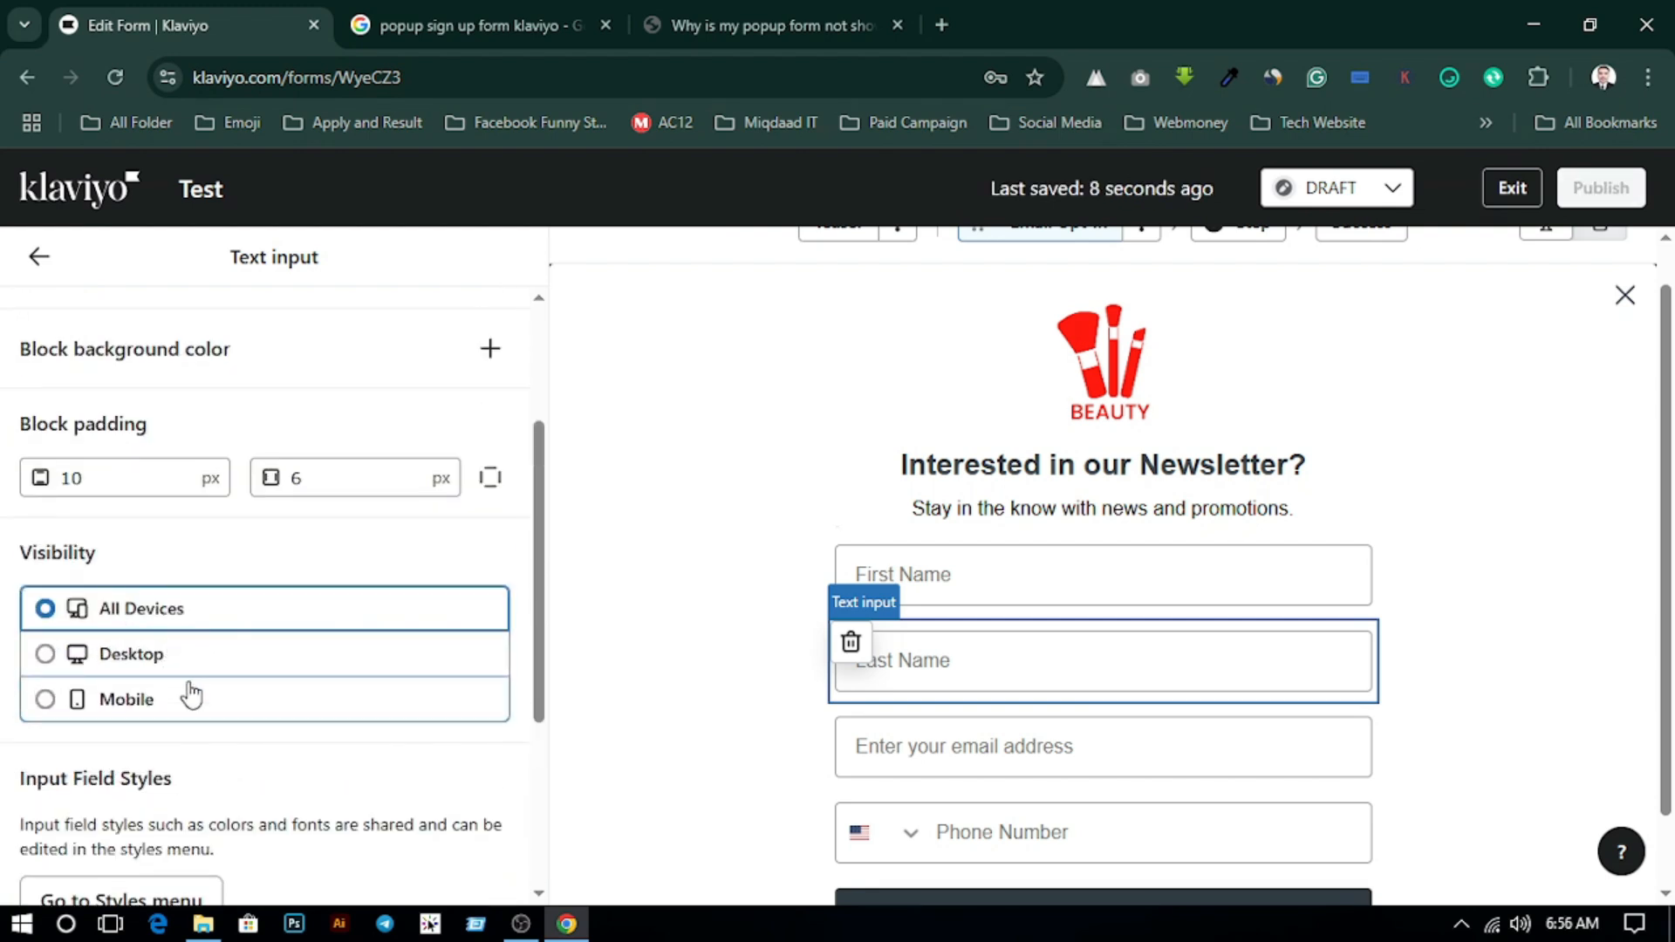
scroll(186, 692, "up", 5)
- Shorten the form's heading to Newsletter
scroll(1353, 655, "down", 1)
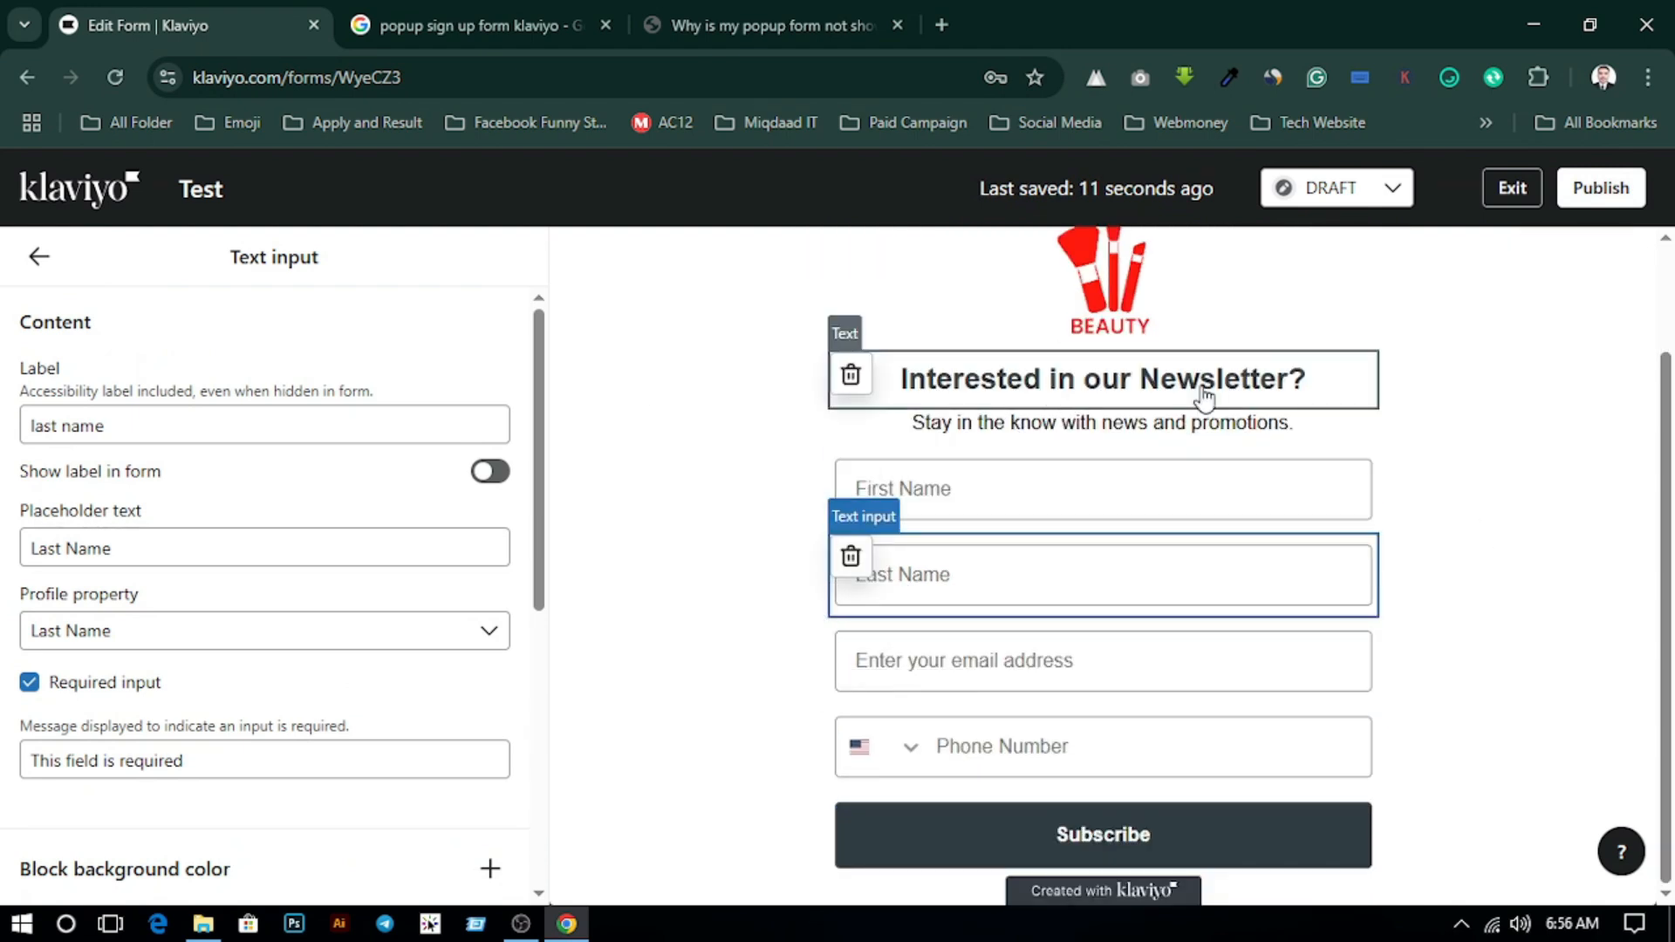
left_click(1153, 386)
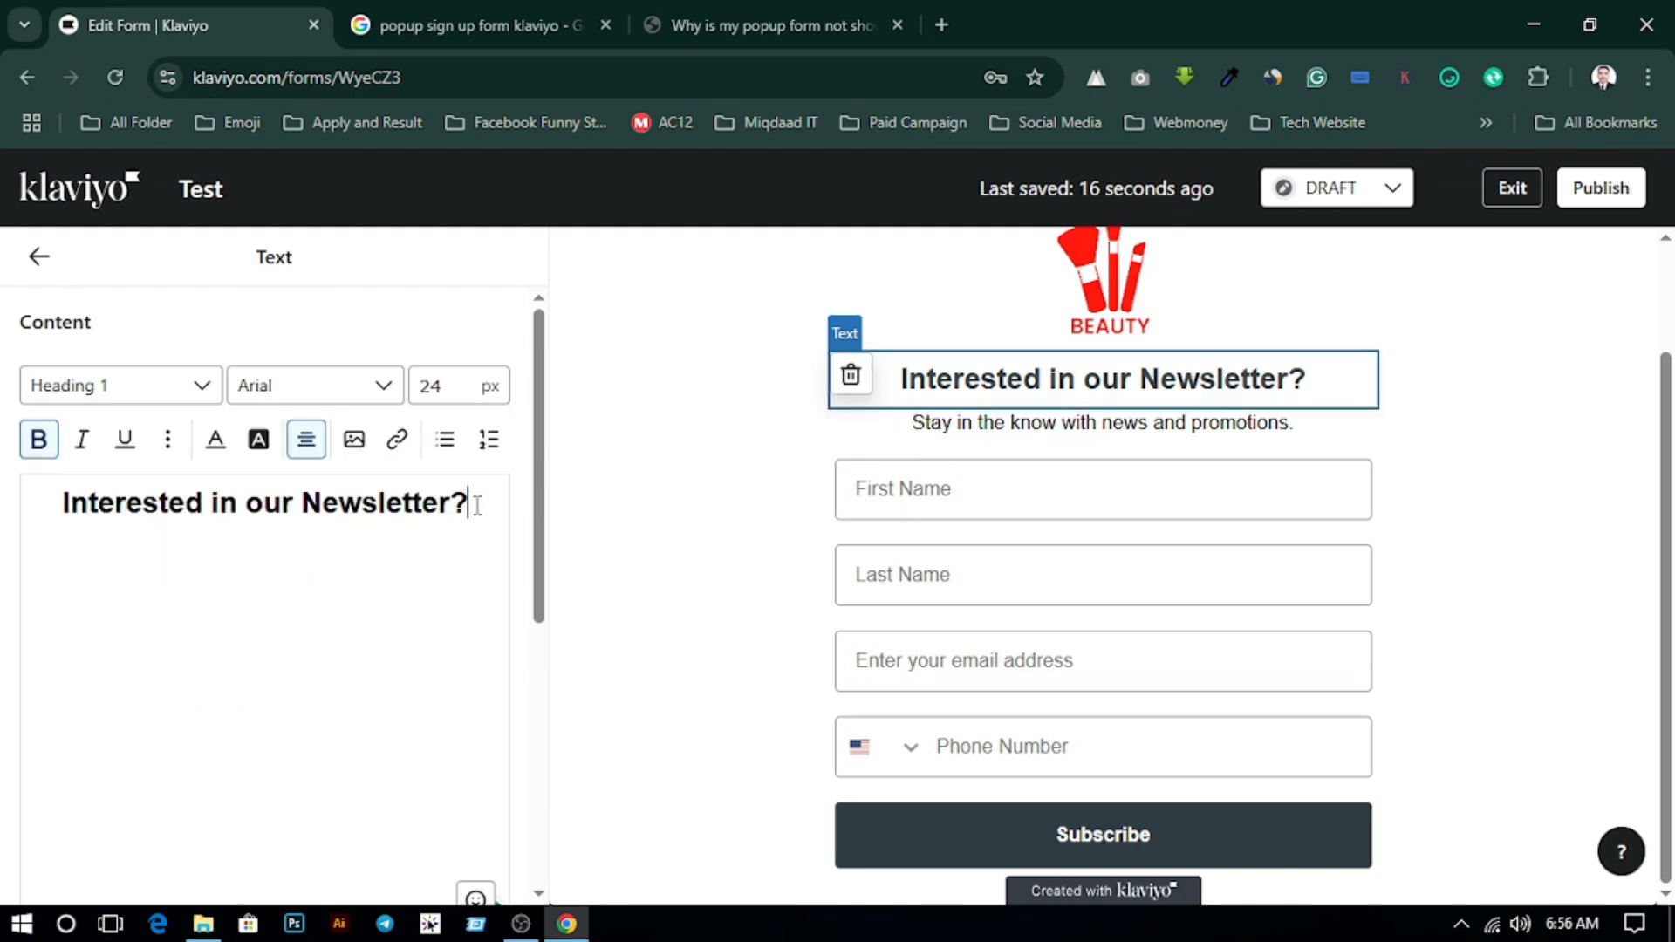
key("BackSpace")
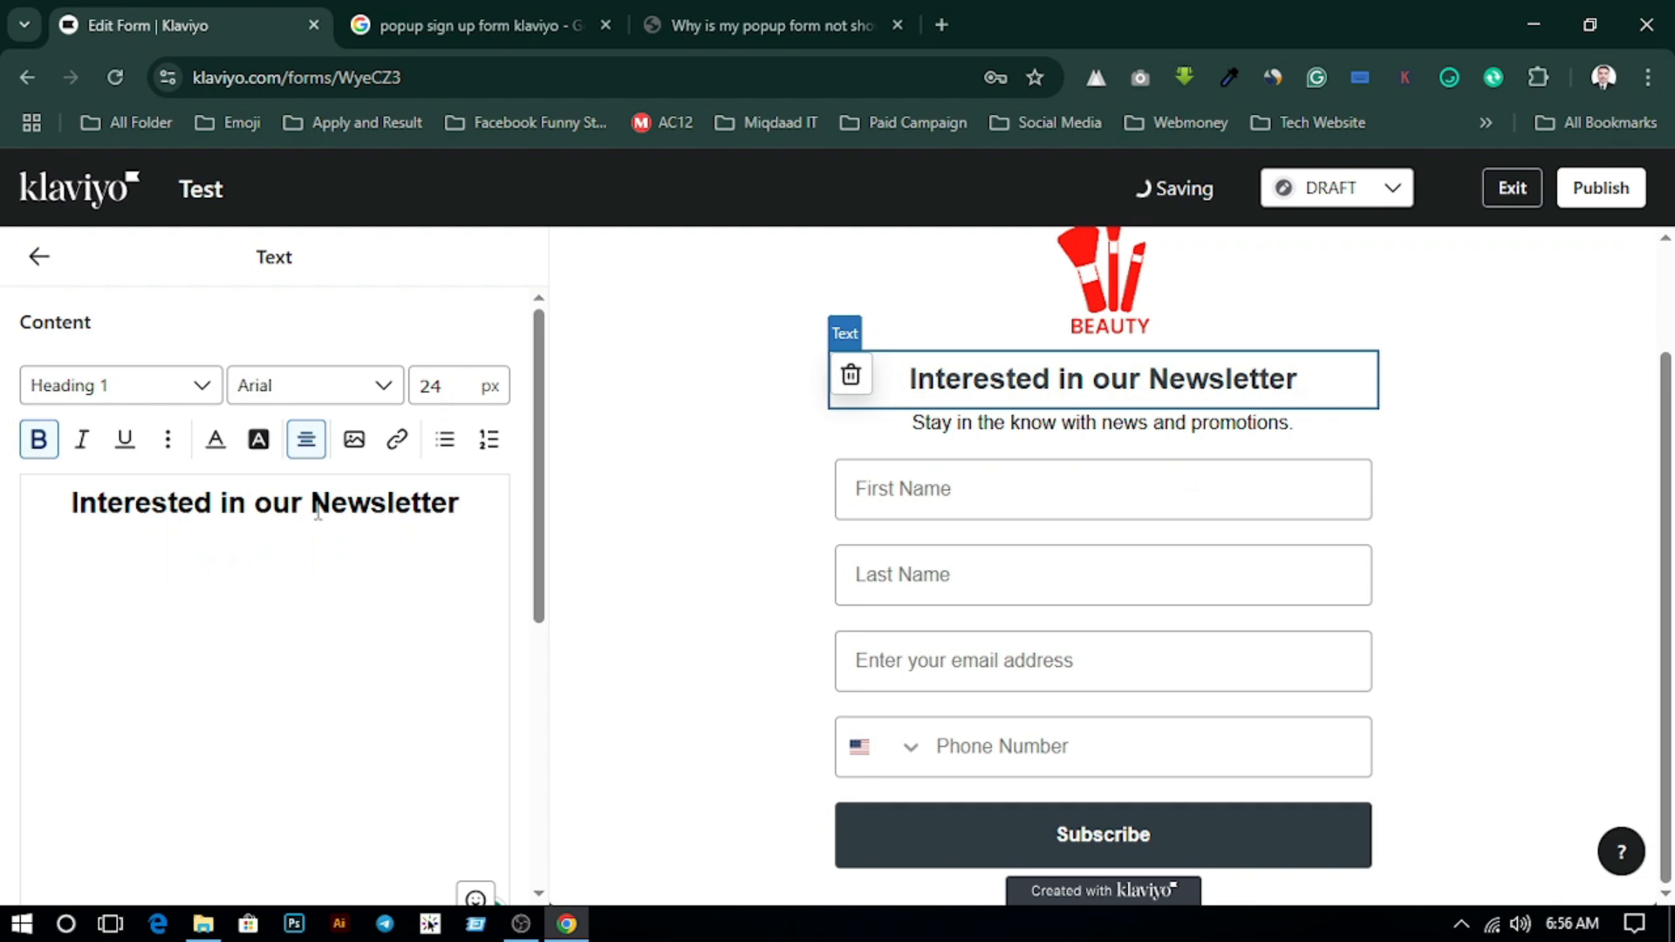
left_click_drag(318, 512, 68, 510)
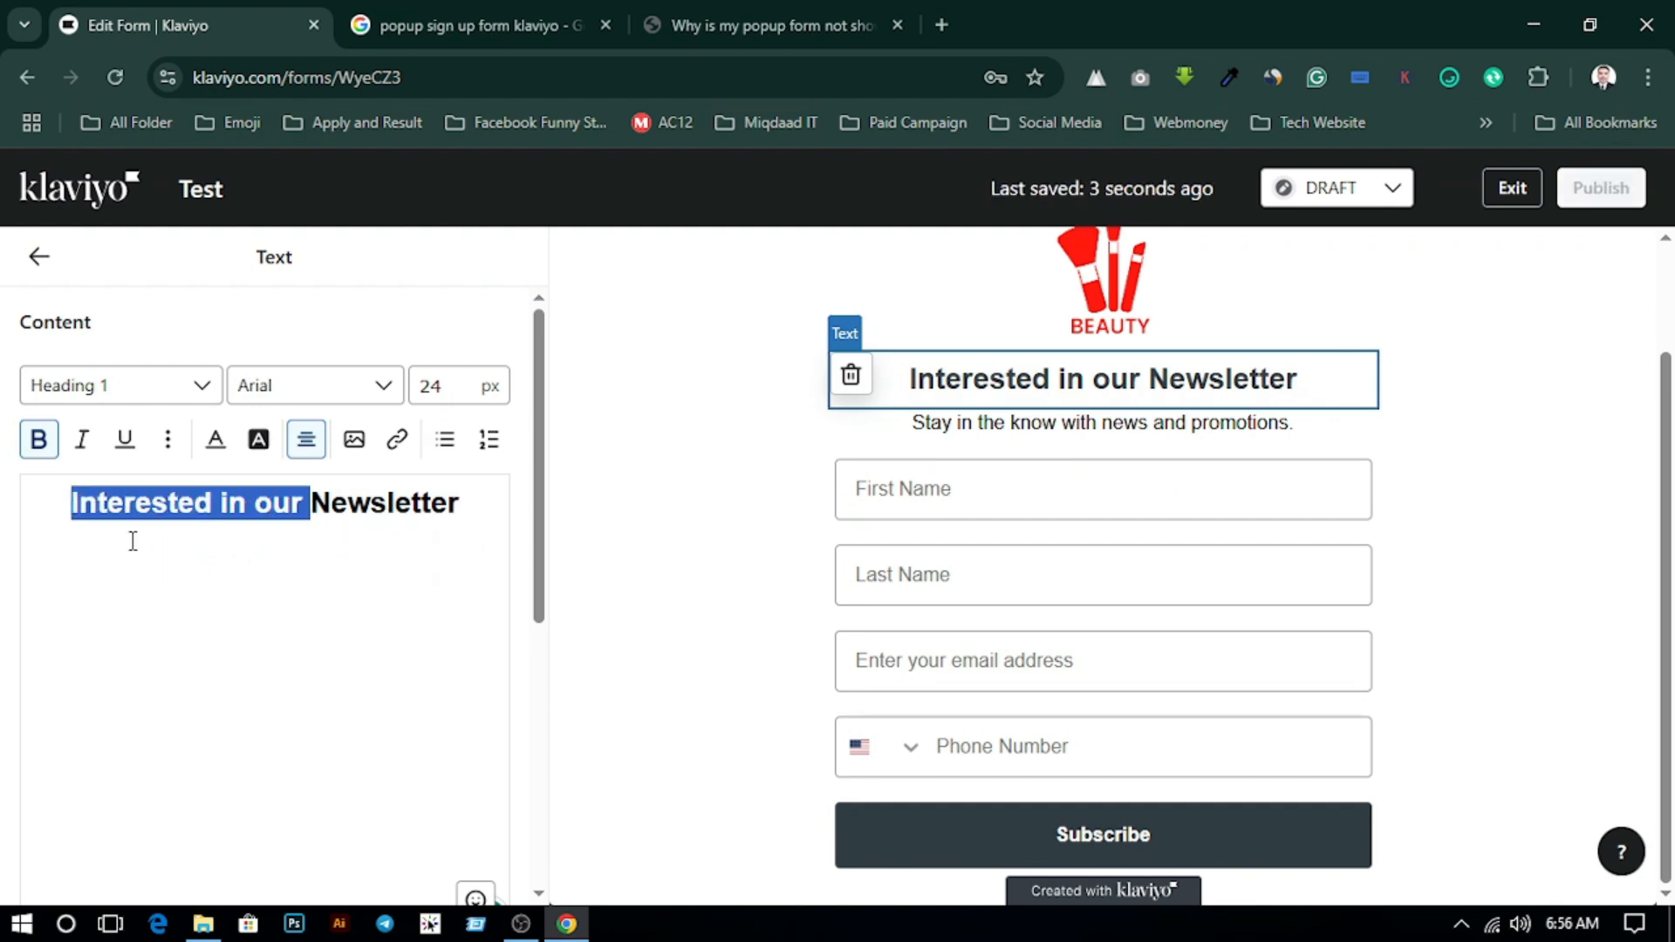
key("BackSpace")
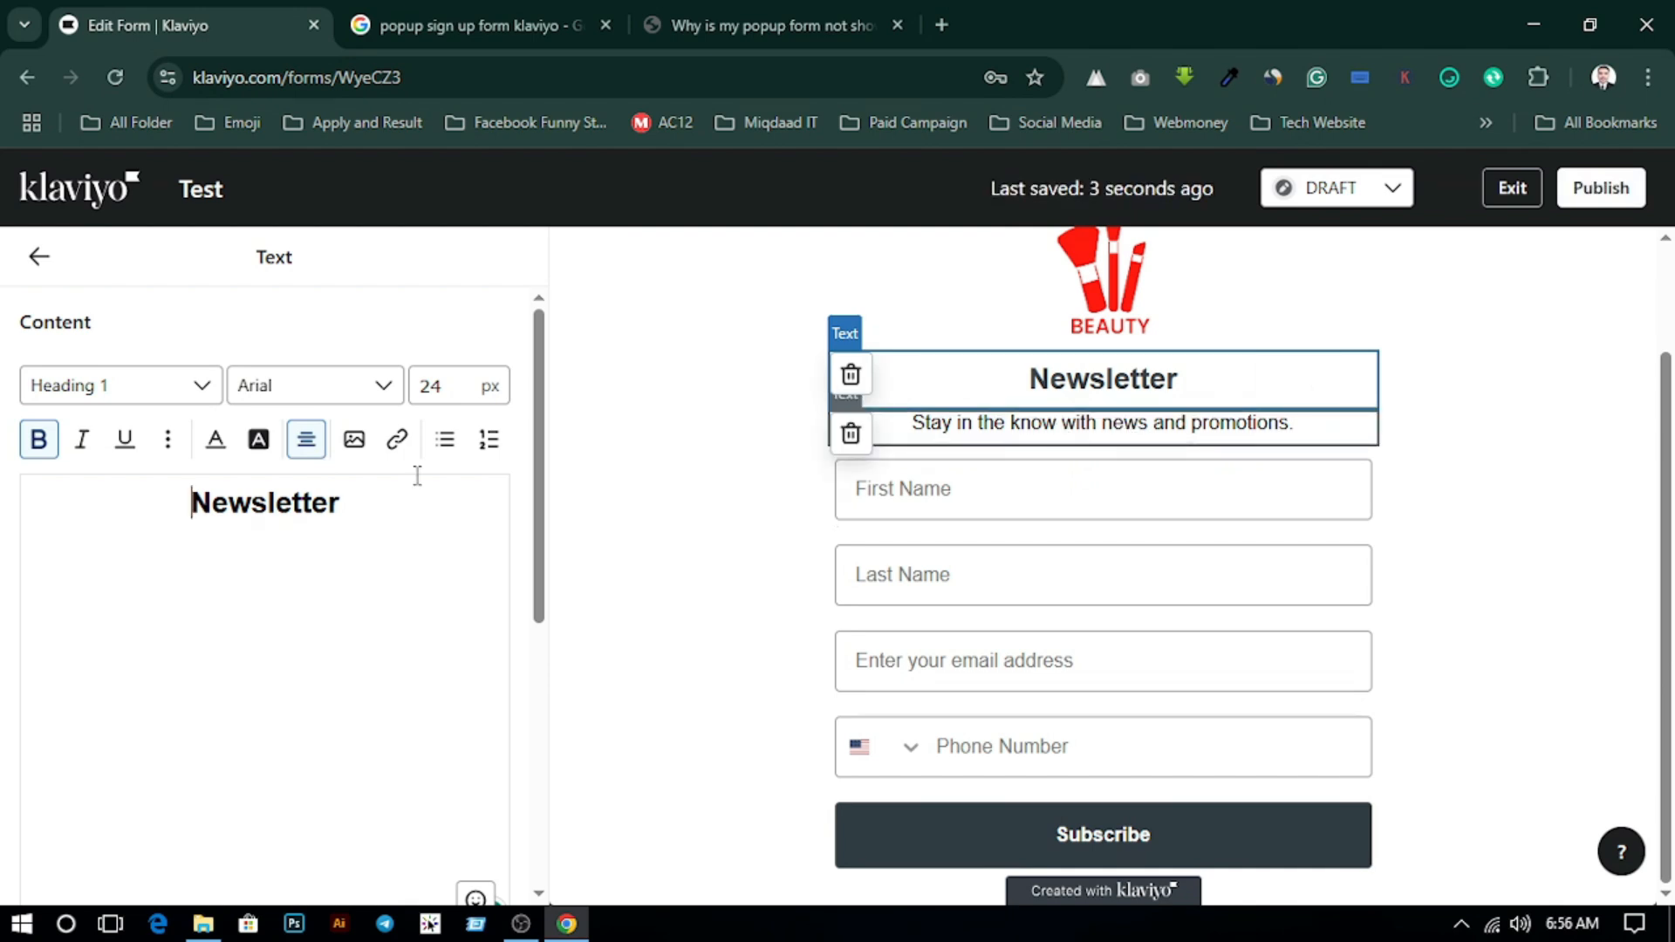
- Replace the text below the heading with Get 10% OFF
left_click(1053, 431)
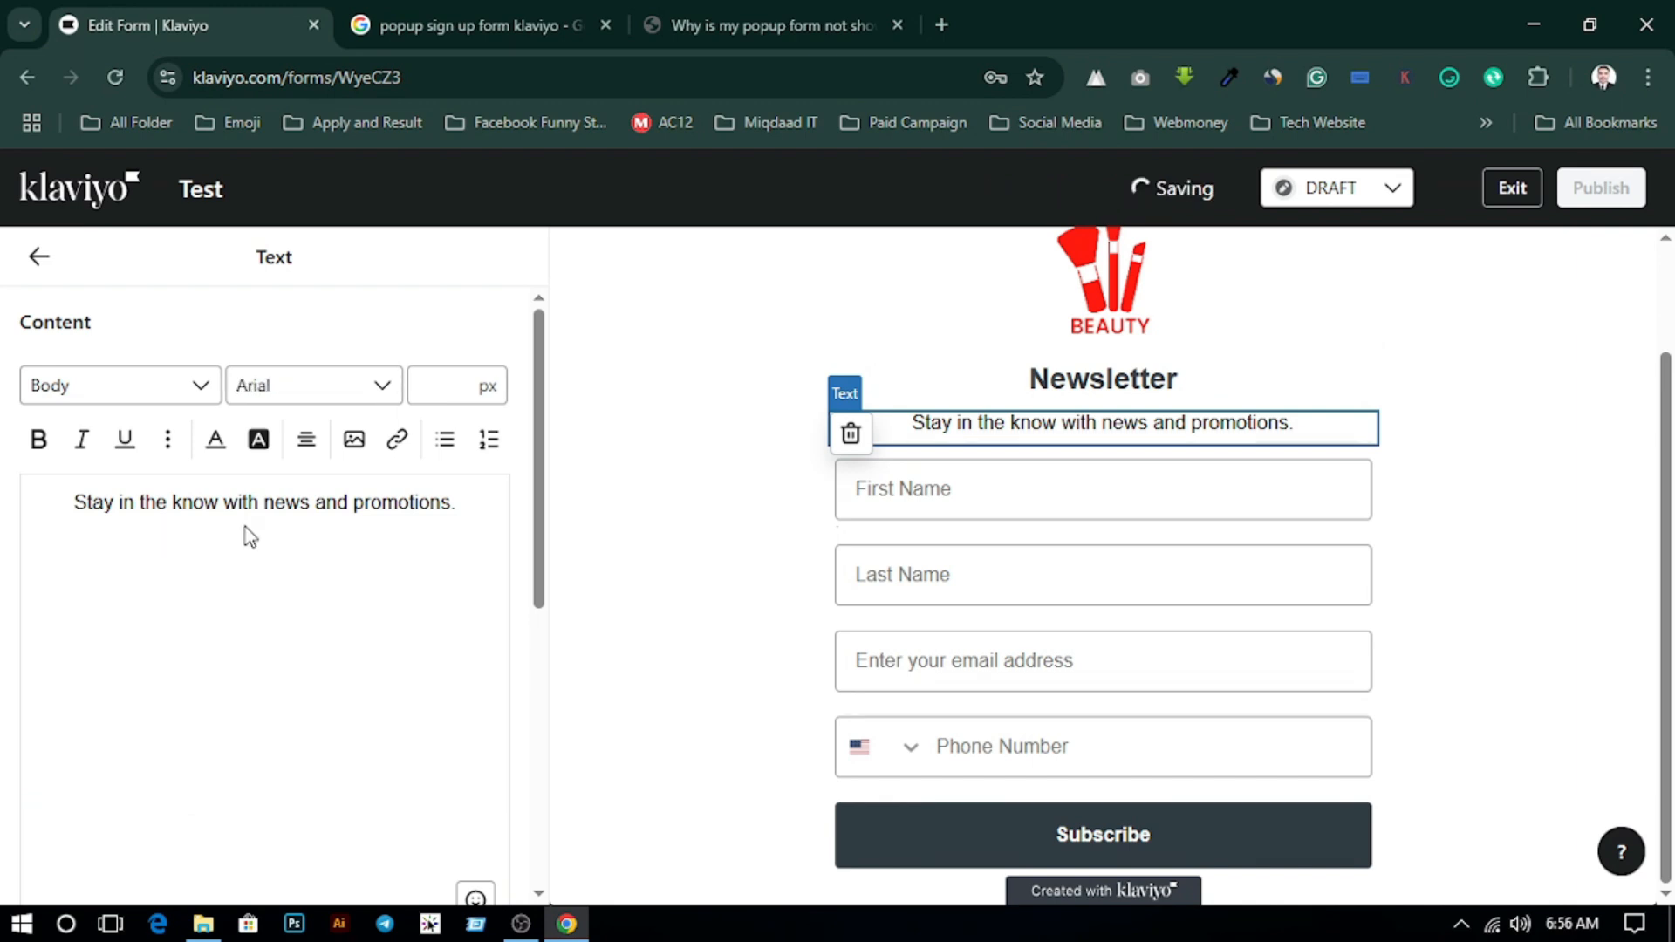
left_click(454, 509)
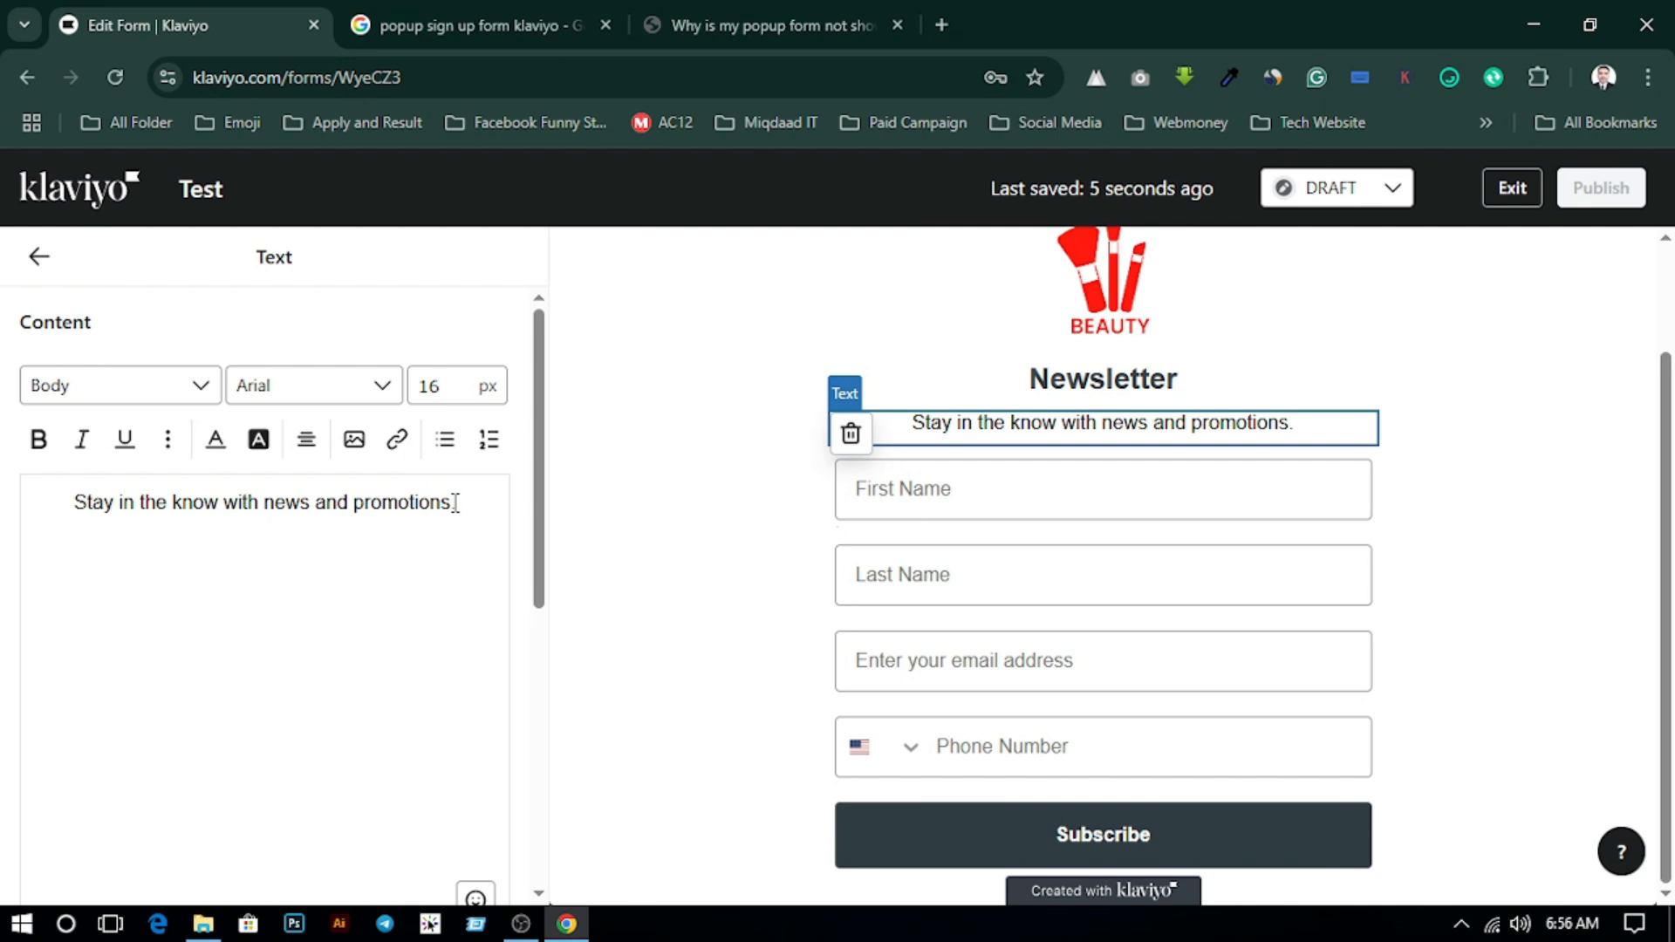
left_click_drag(453, 509, 338, 509)
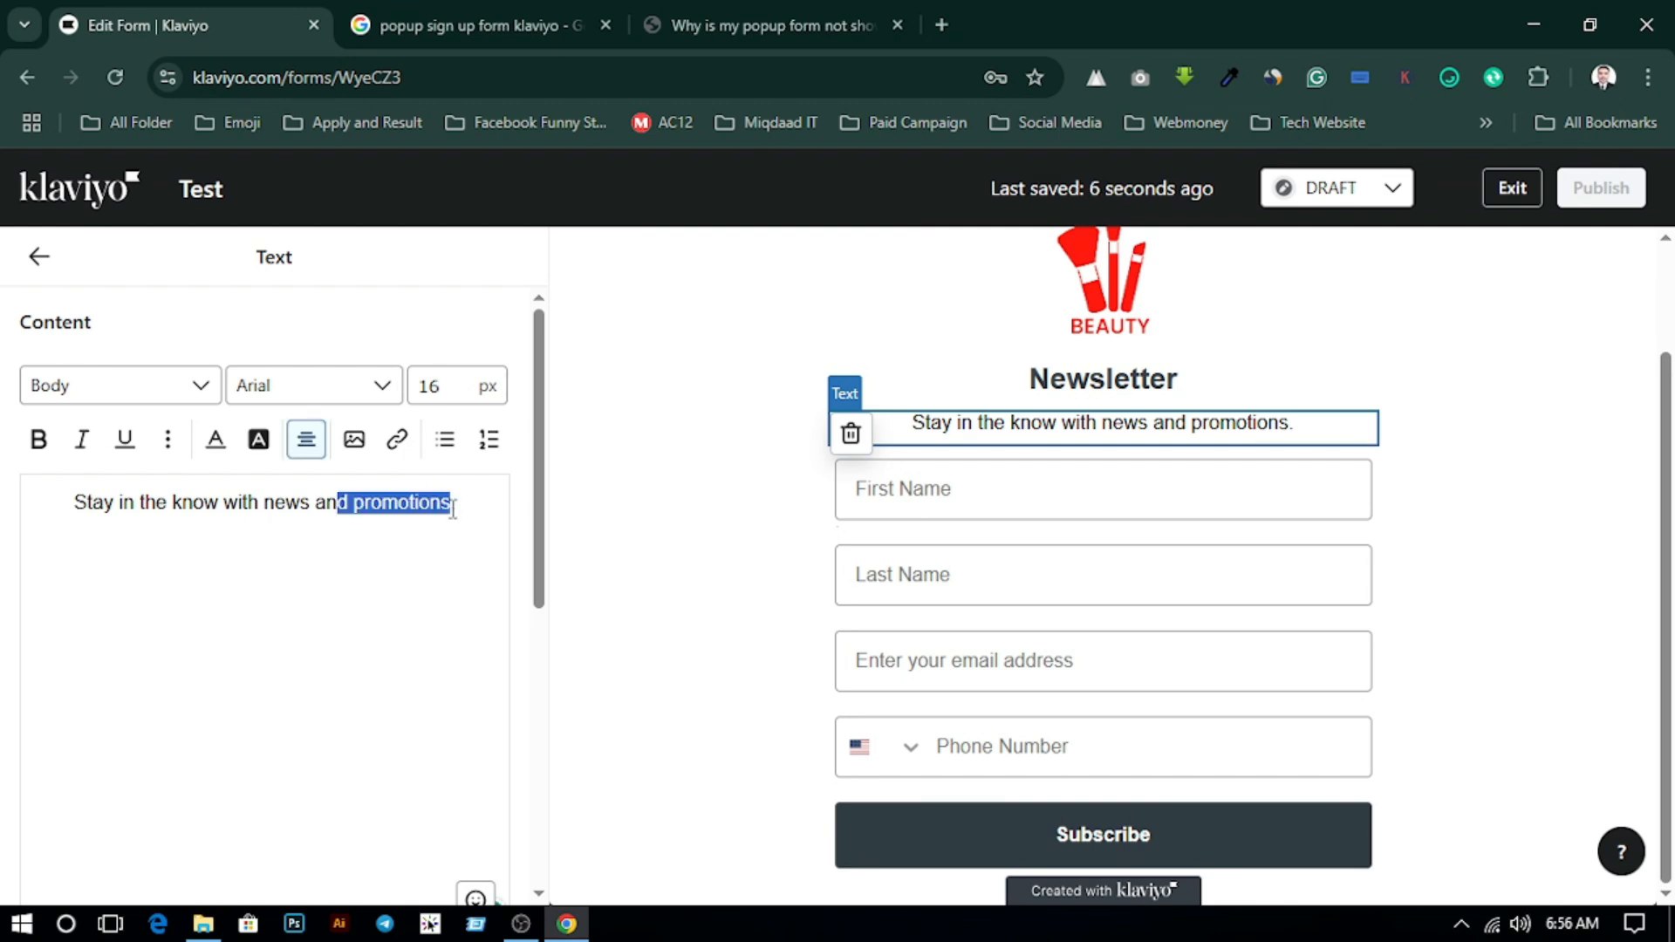
left_click_drag(454, 508, 65, 504)
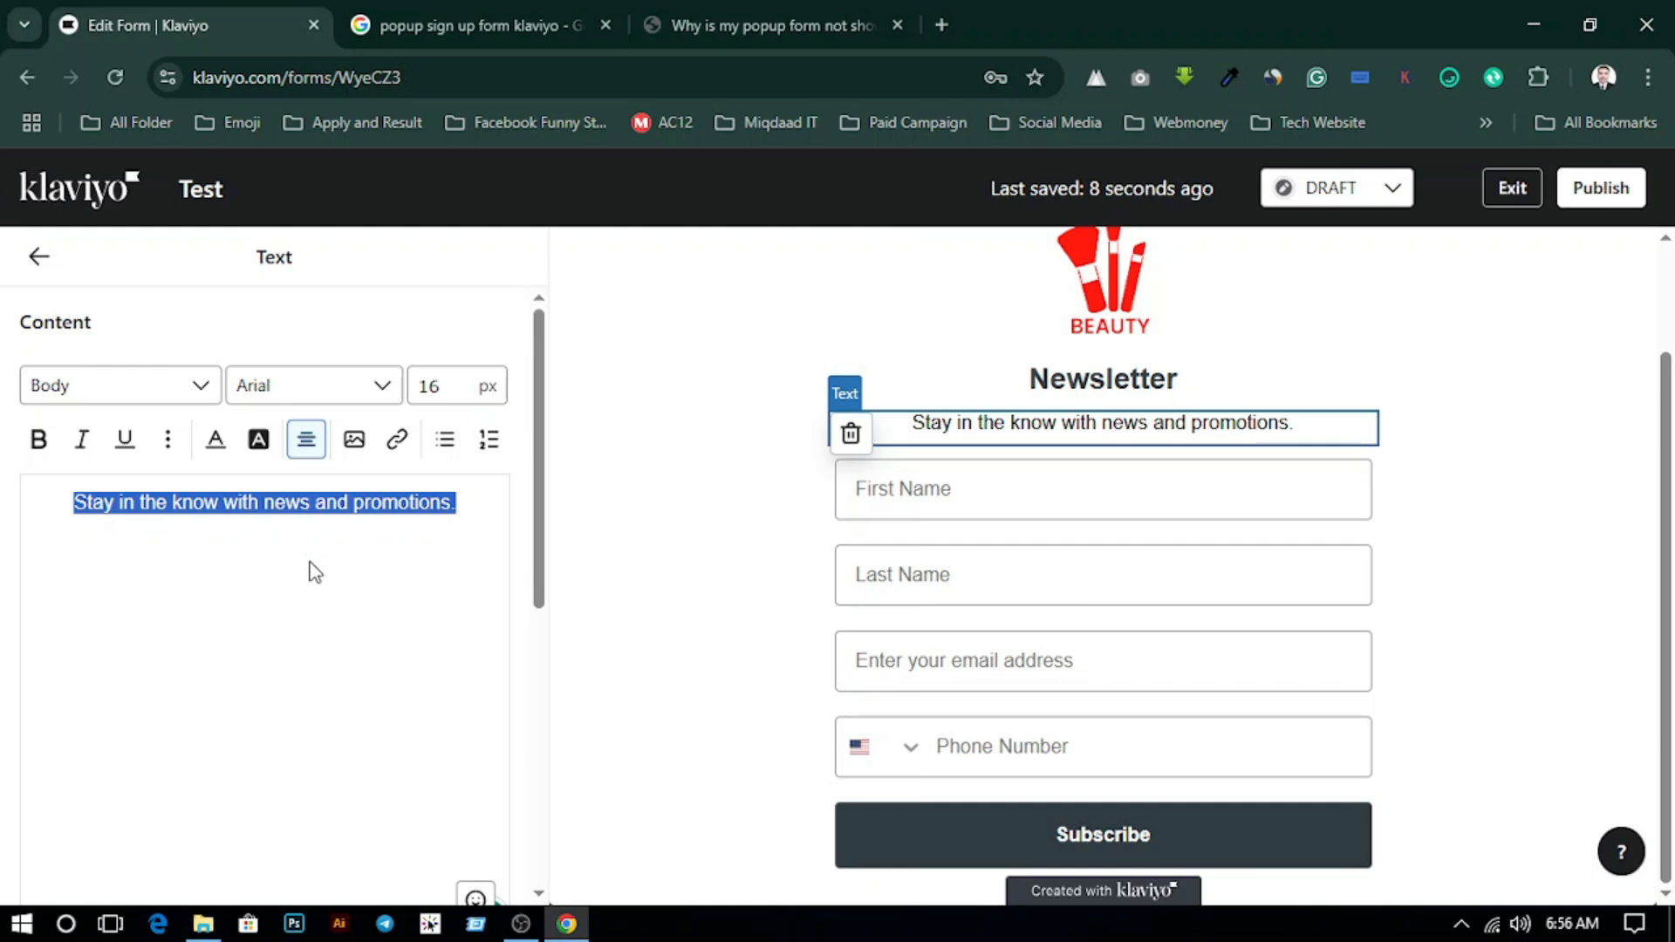
type("G")
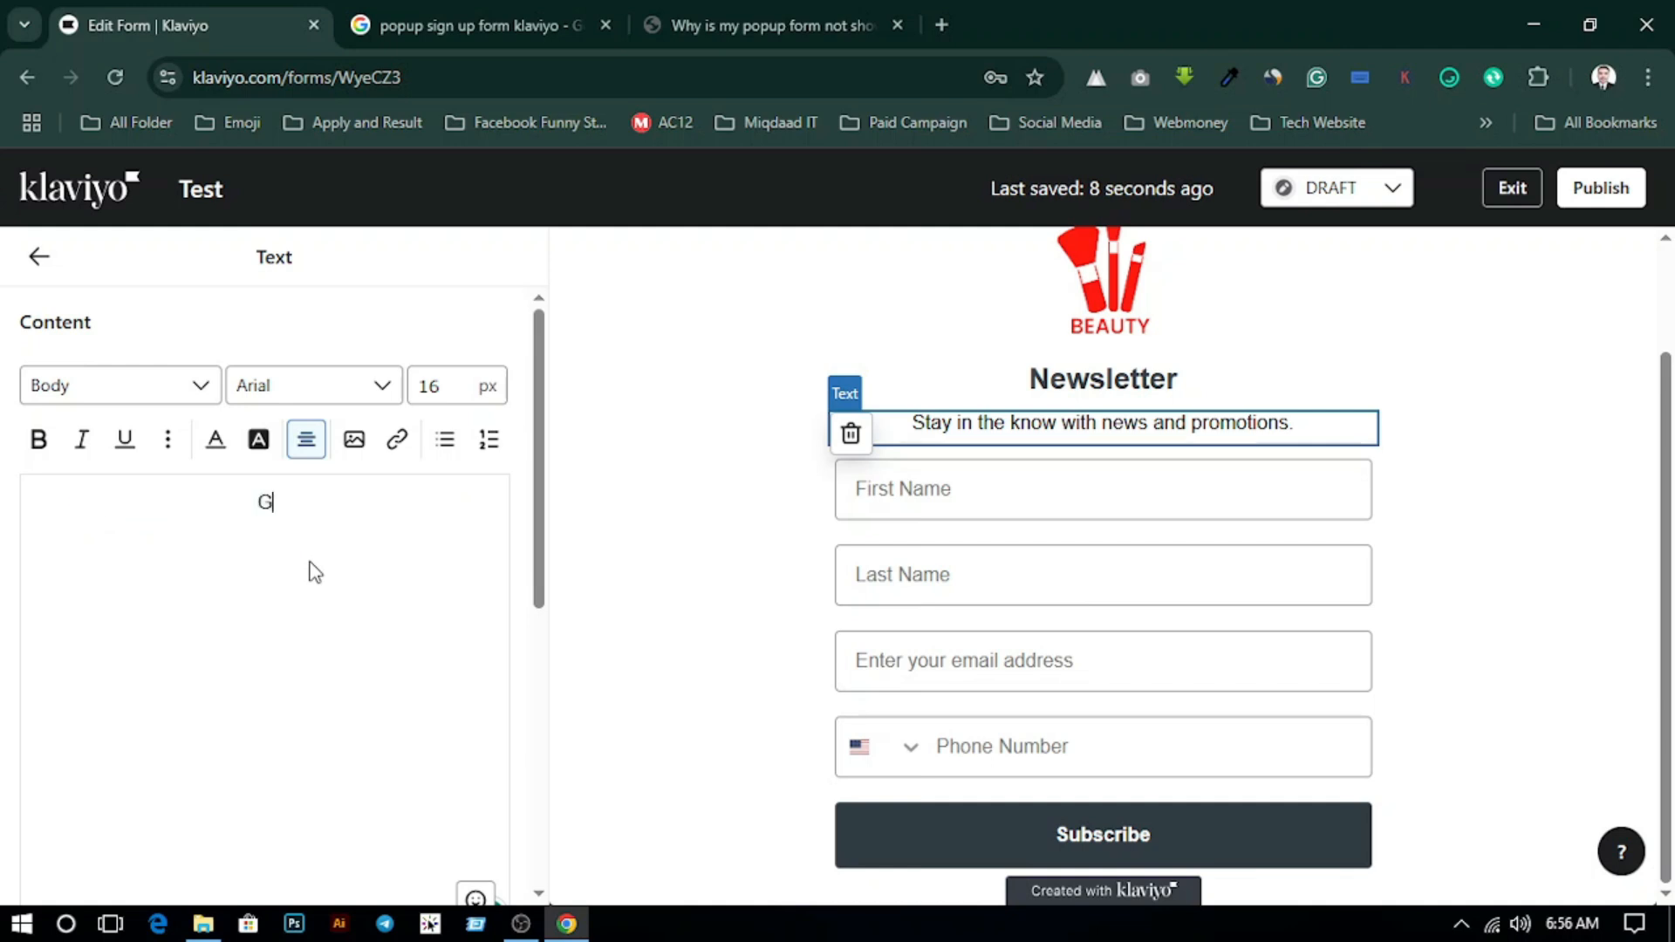
type("et")
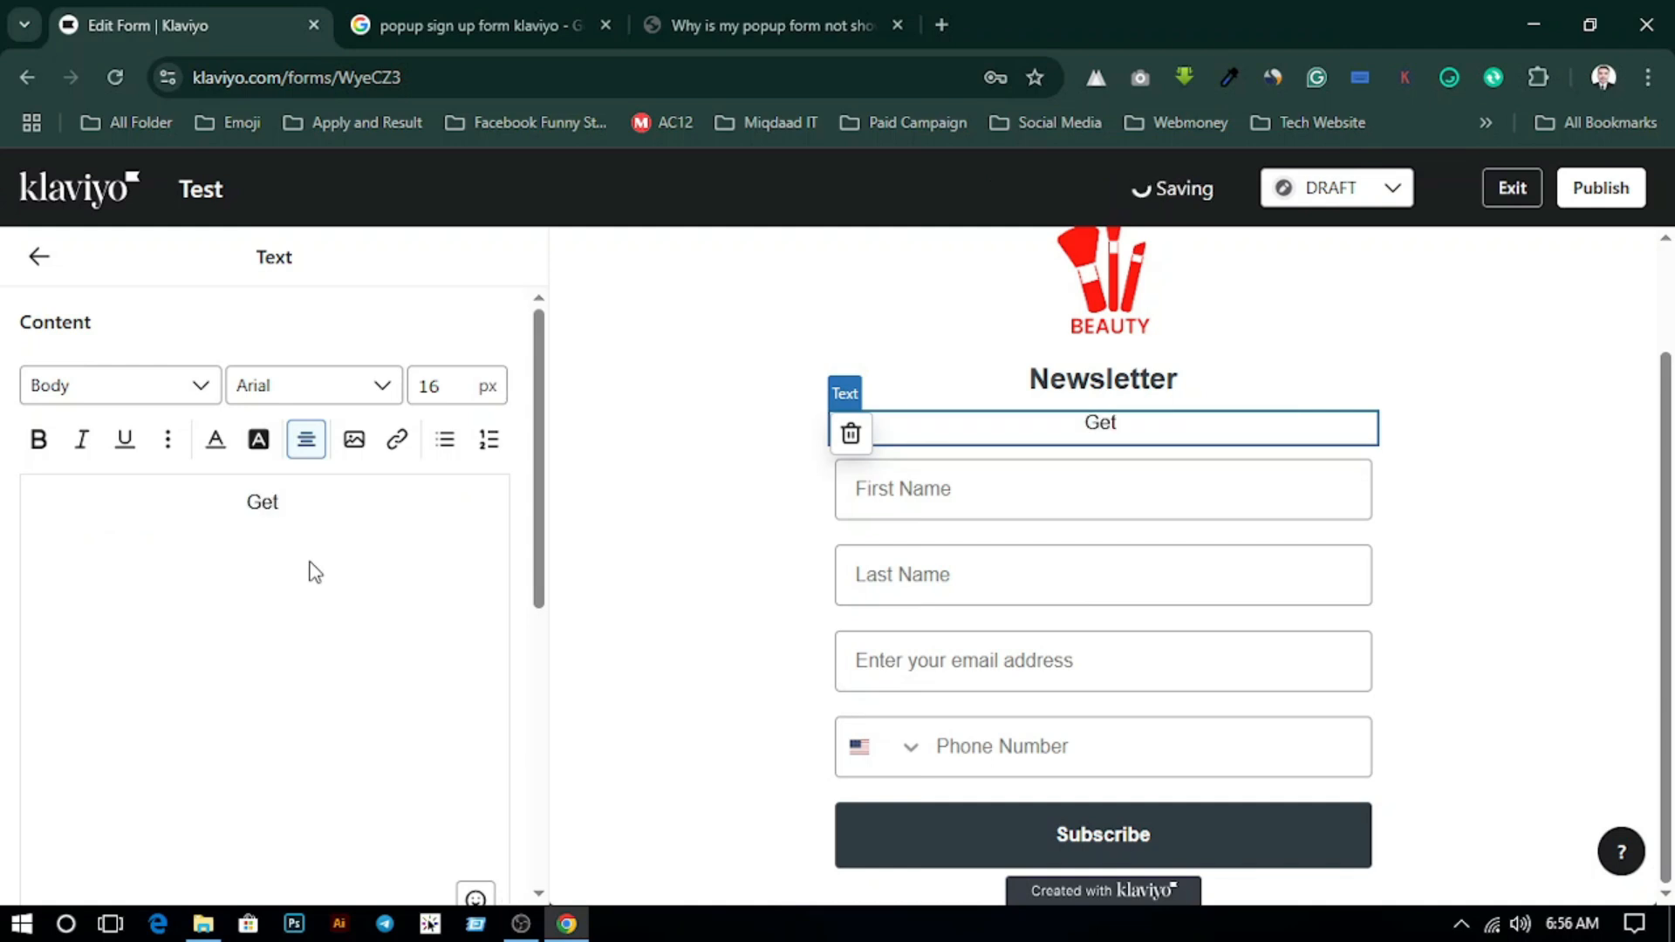
type(" 10% ")
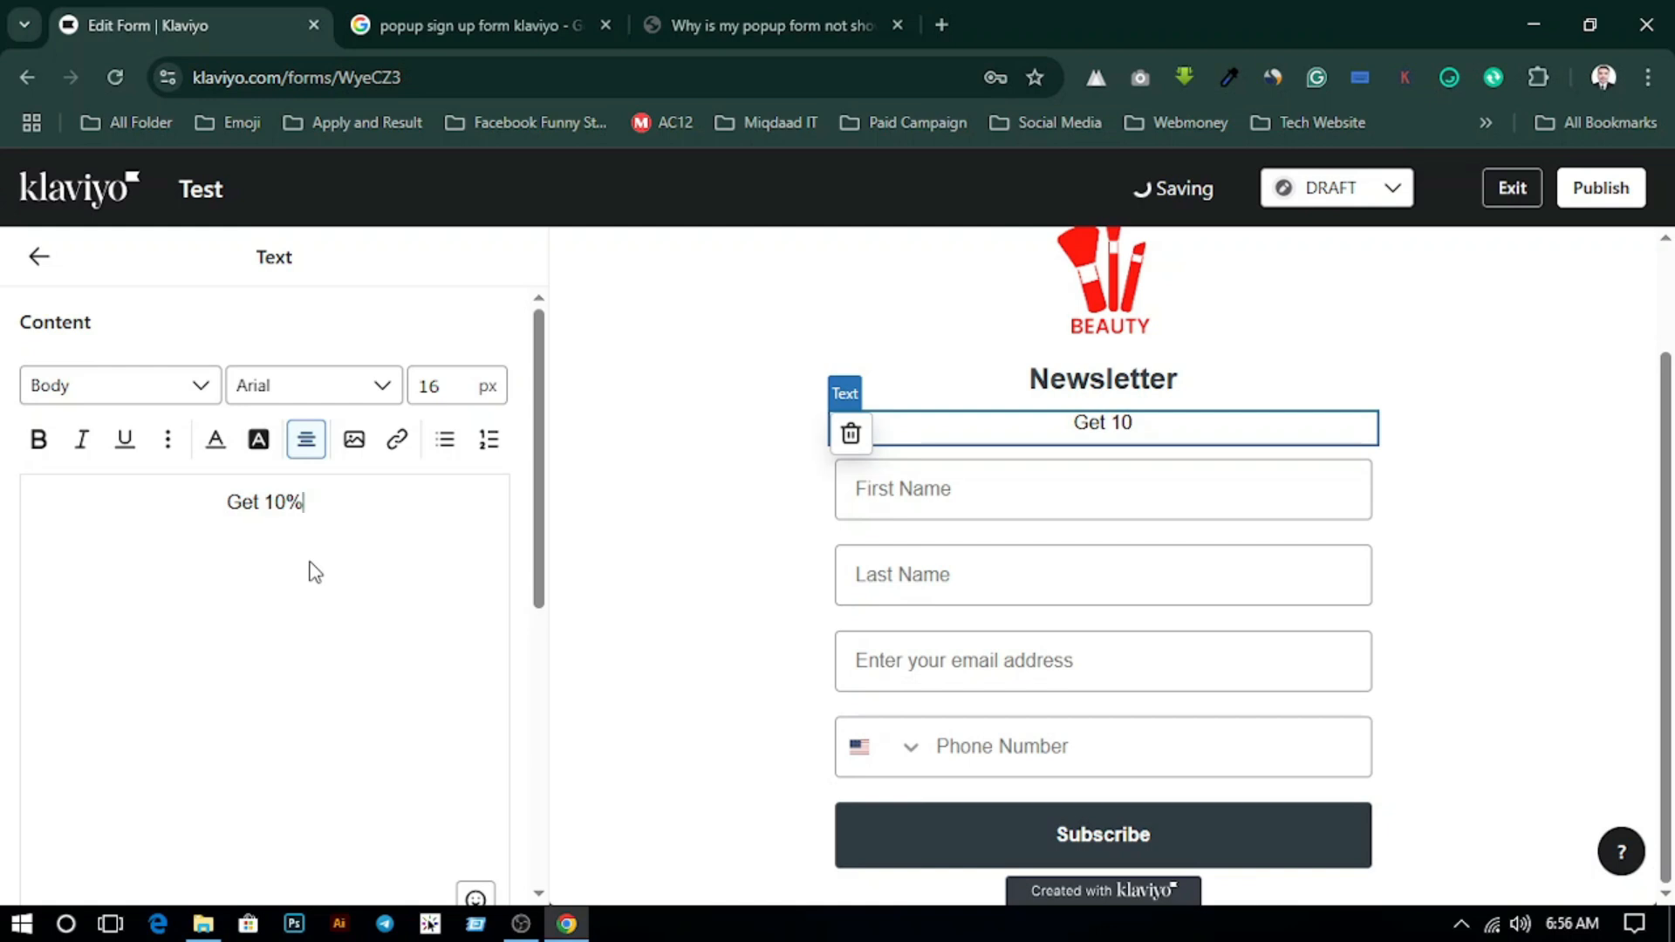
type("o")
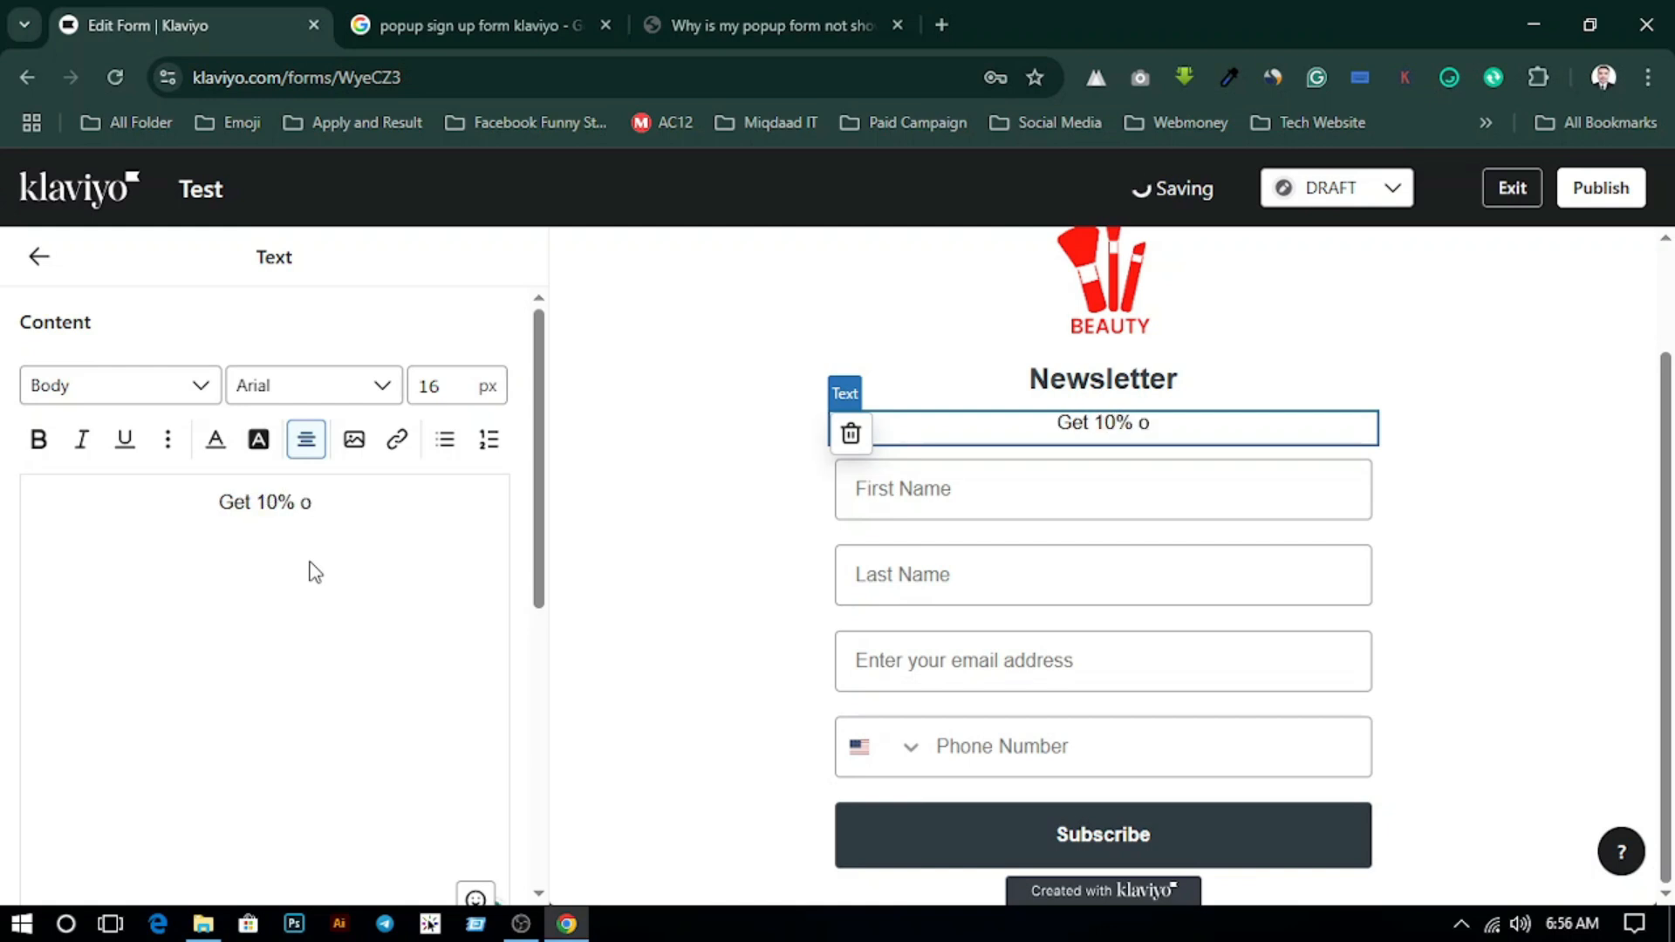
key("BackSpace")
key("BackSpace")
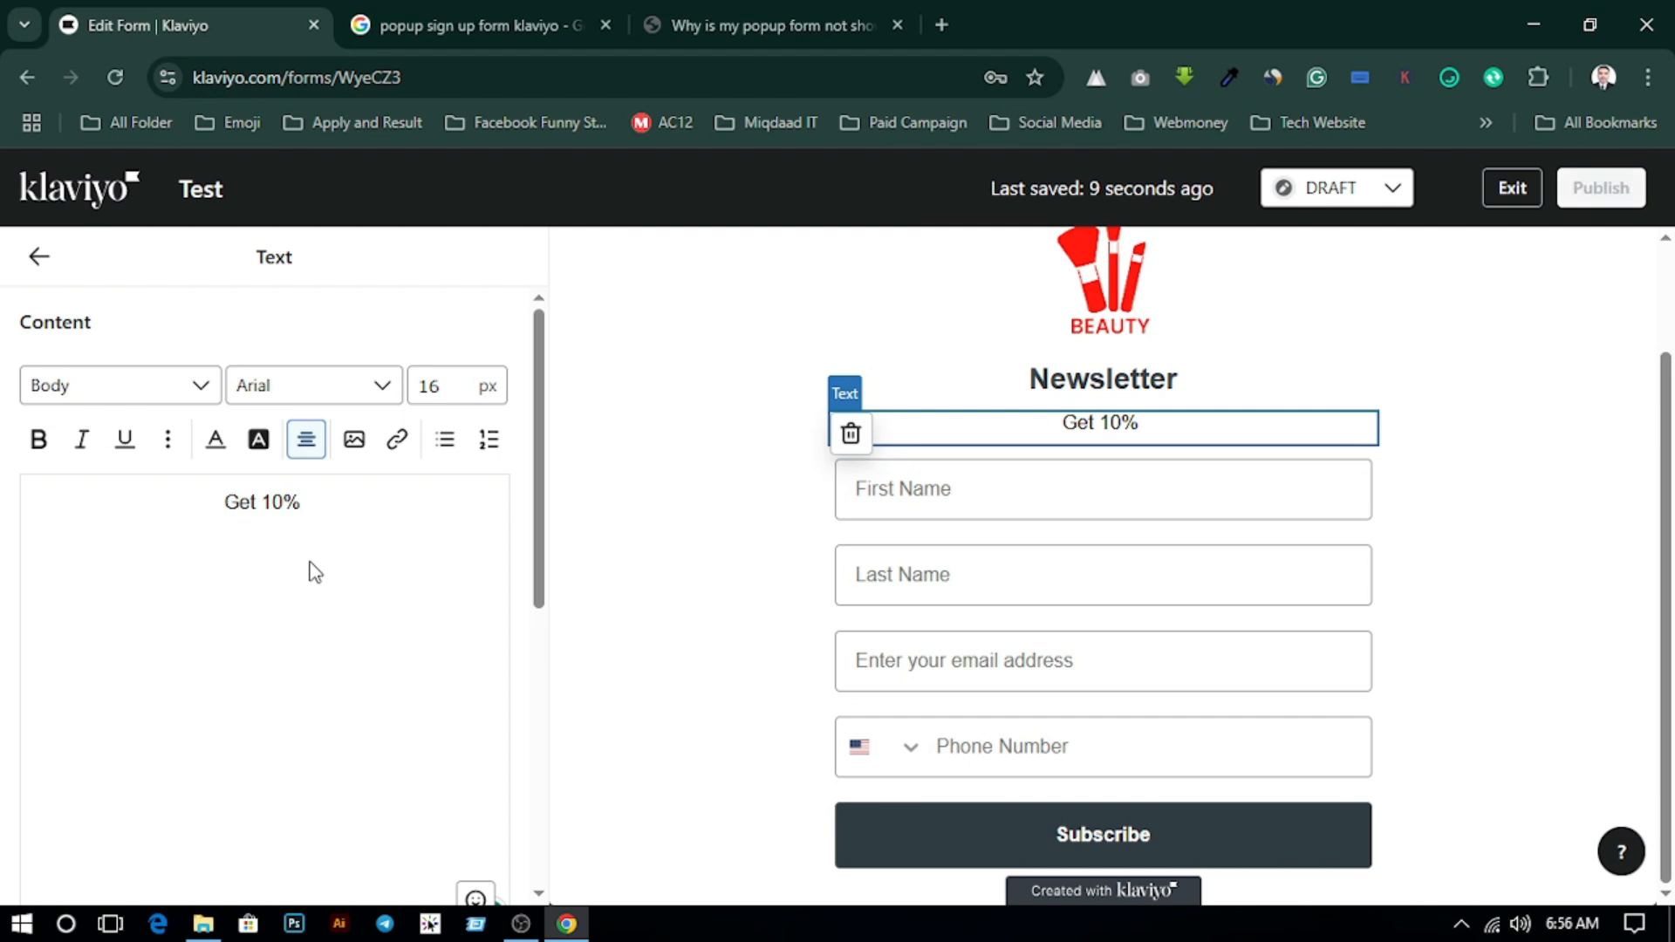
type("OFF")
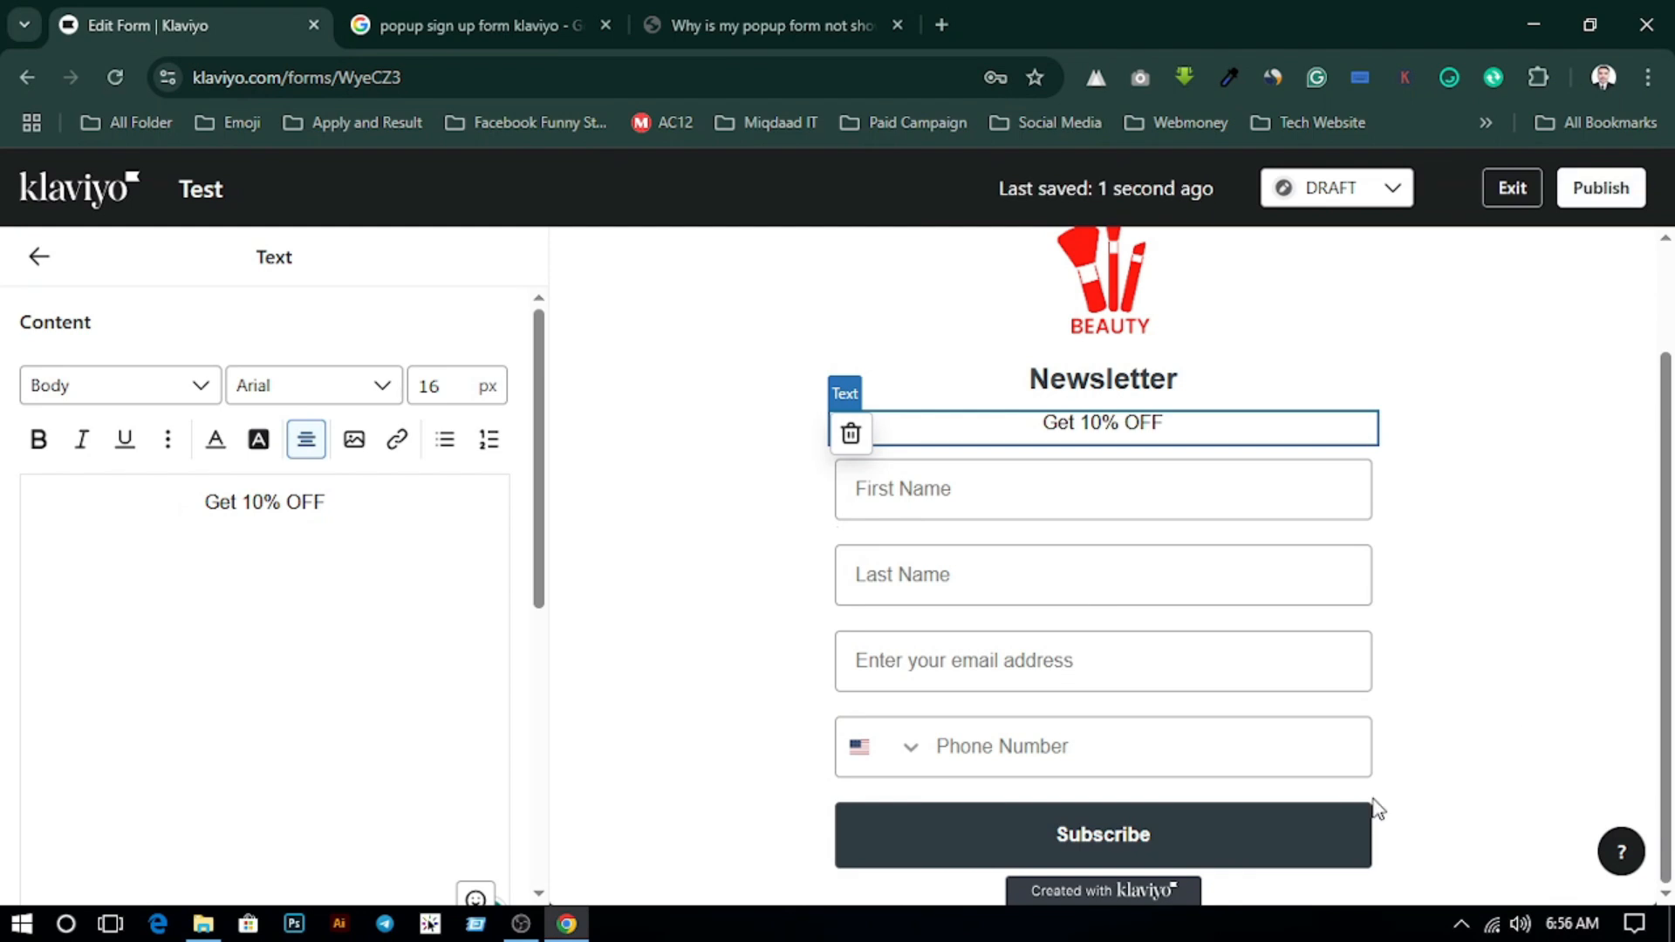
- Review the Email Opt-In form's layout and the types of additional step the form can include
scroll(1536, 683, "up", 2)
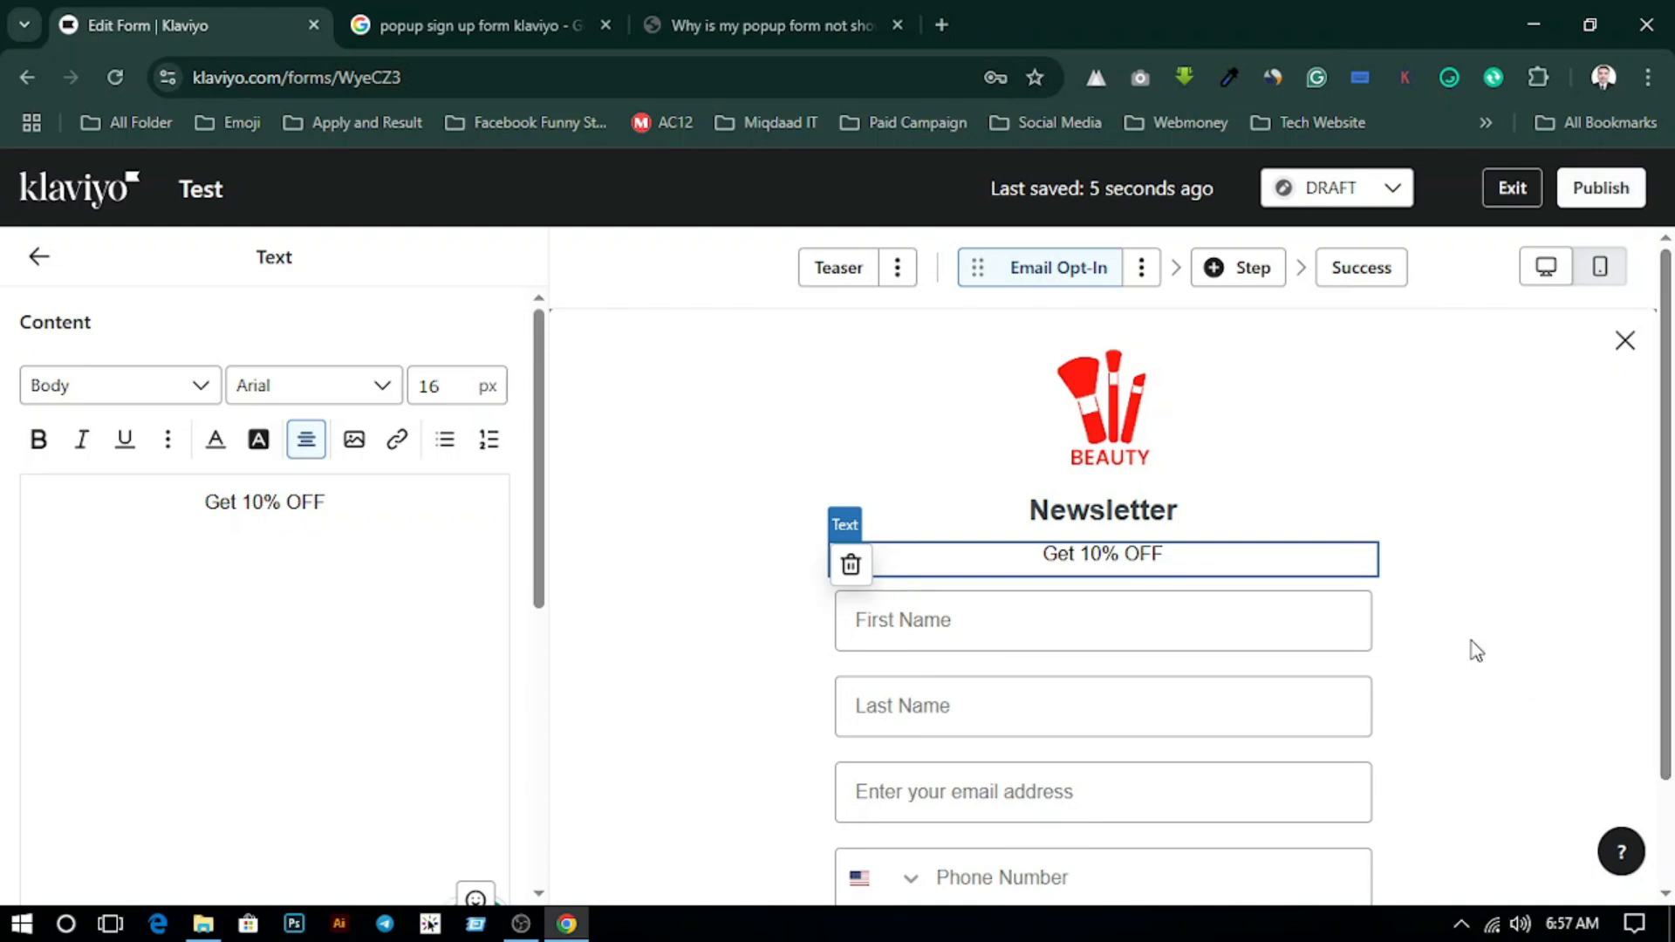
scroll(1473, 651, "down", 2)
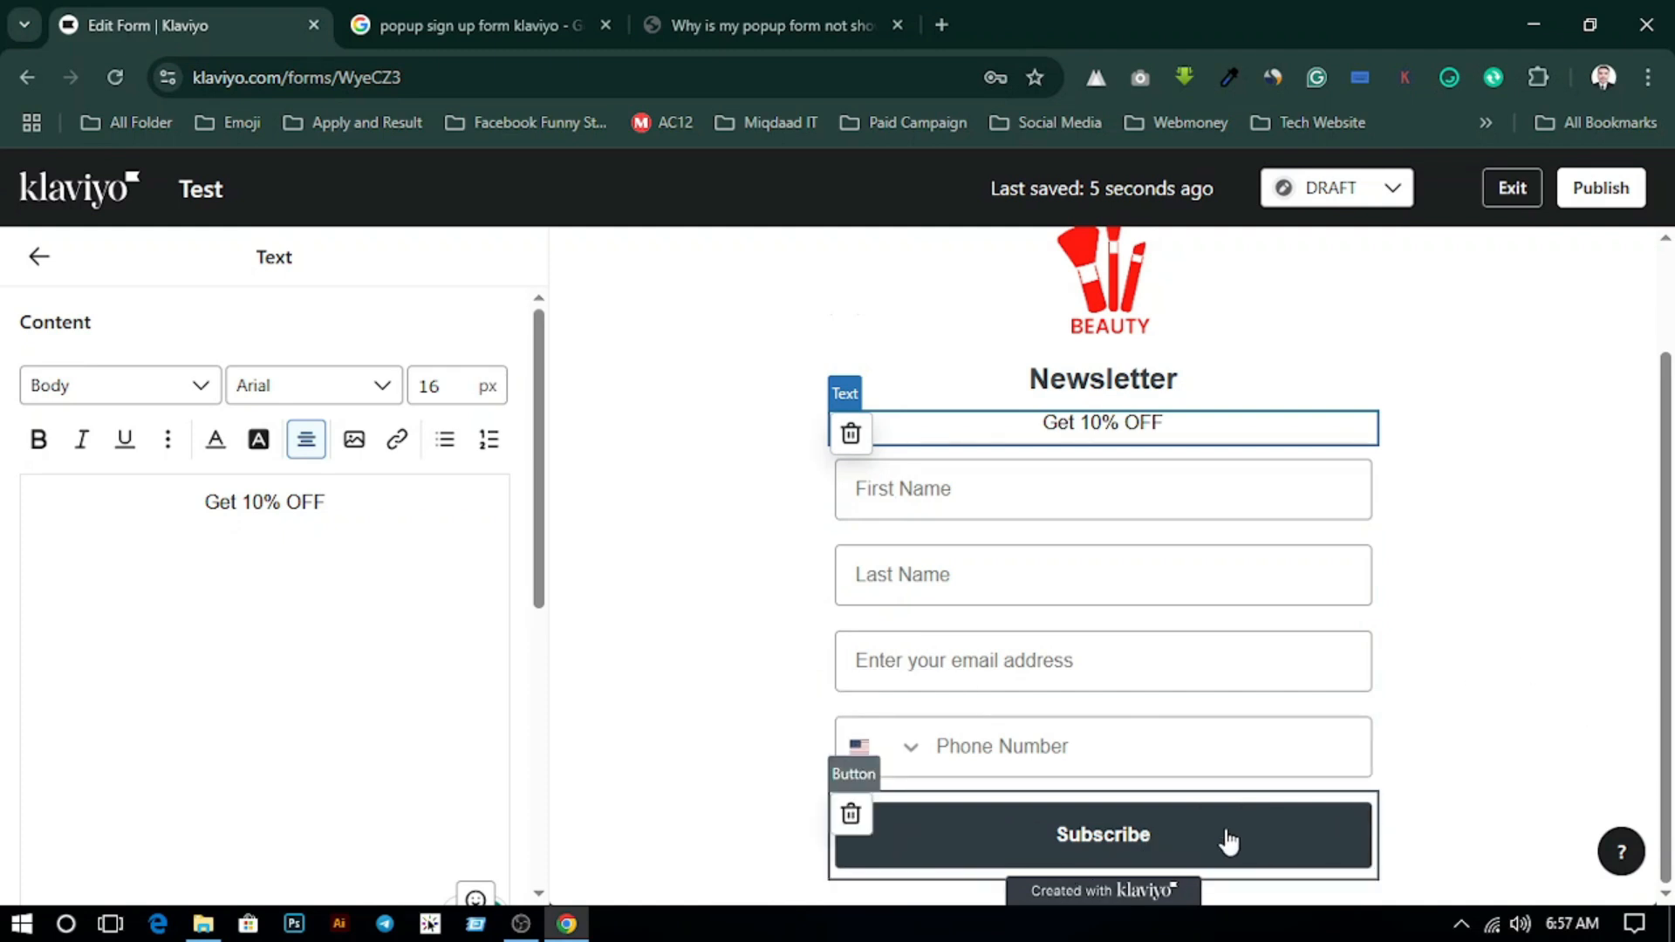
scroll(1419, 695, "up", 2)
scroll(1463, 711, "down", 2)
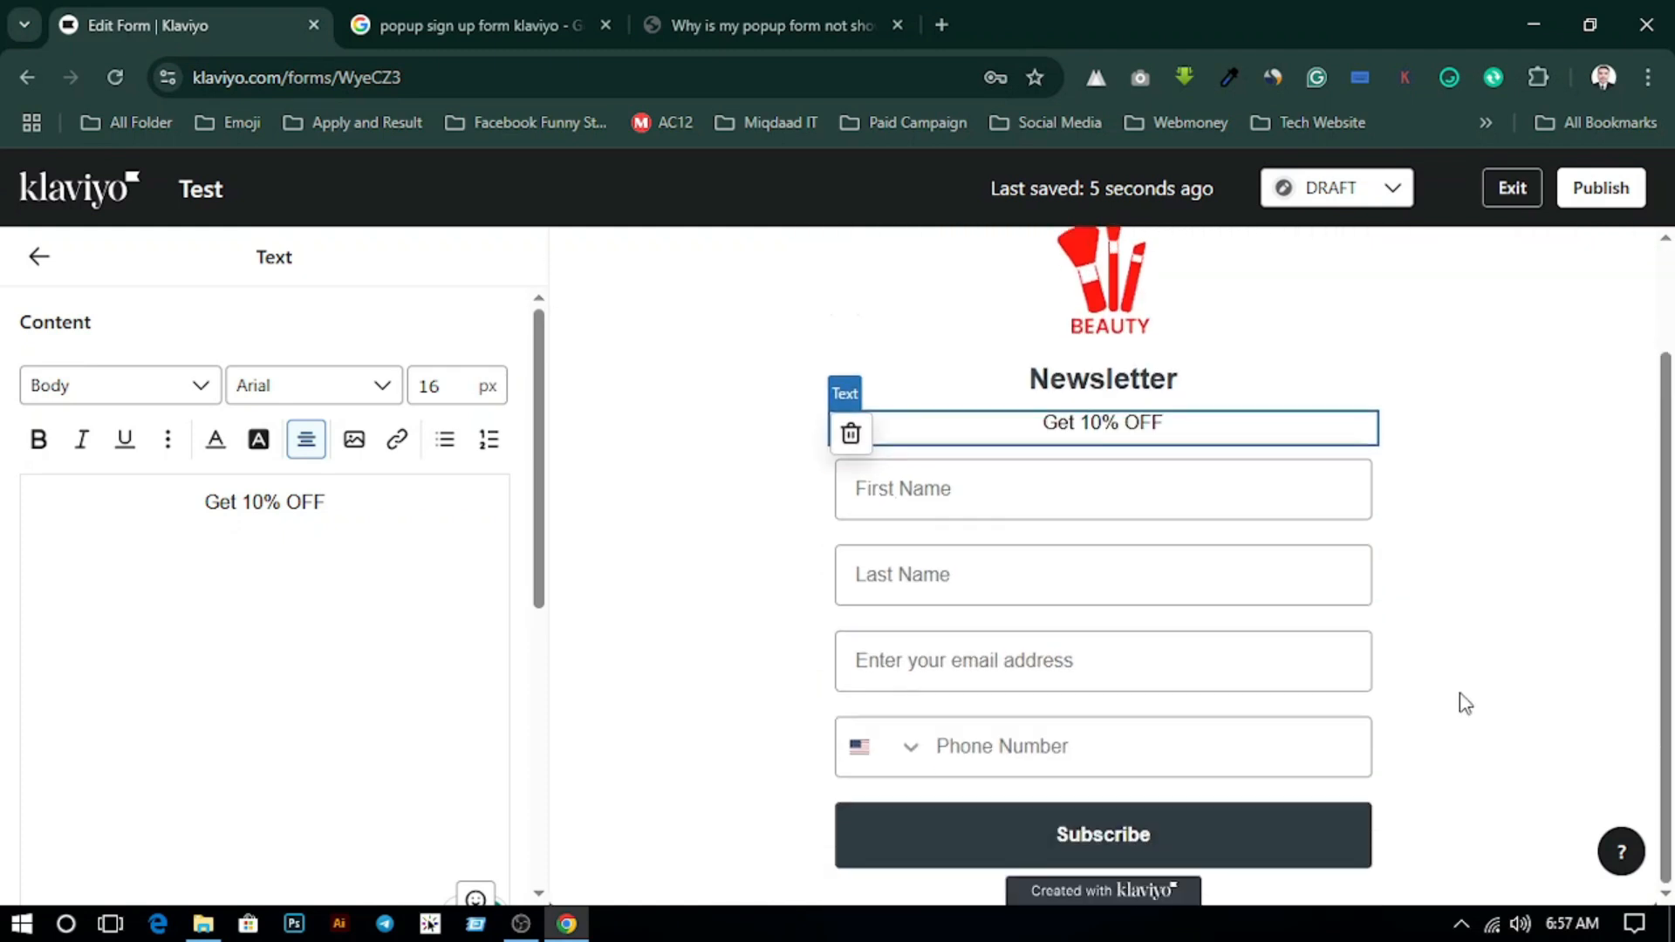
scroll(1466, 704, "up", 2)
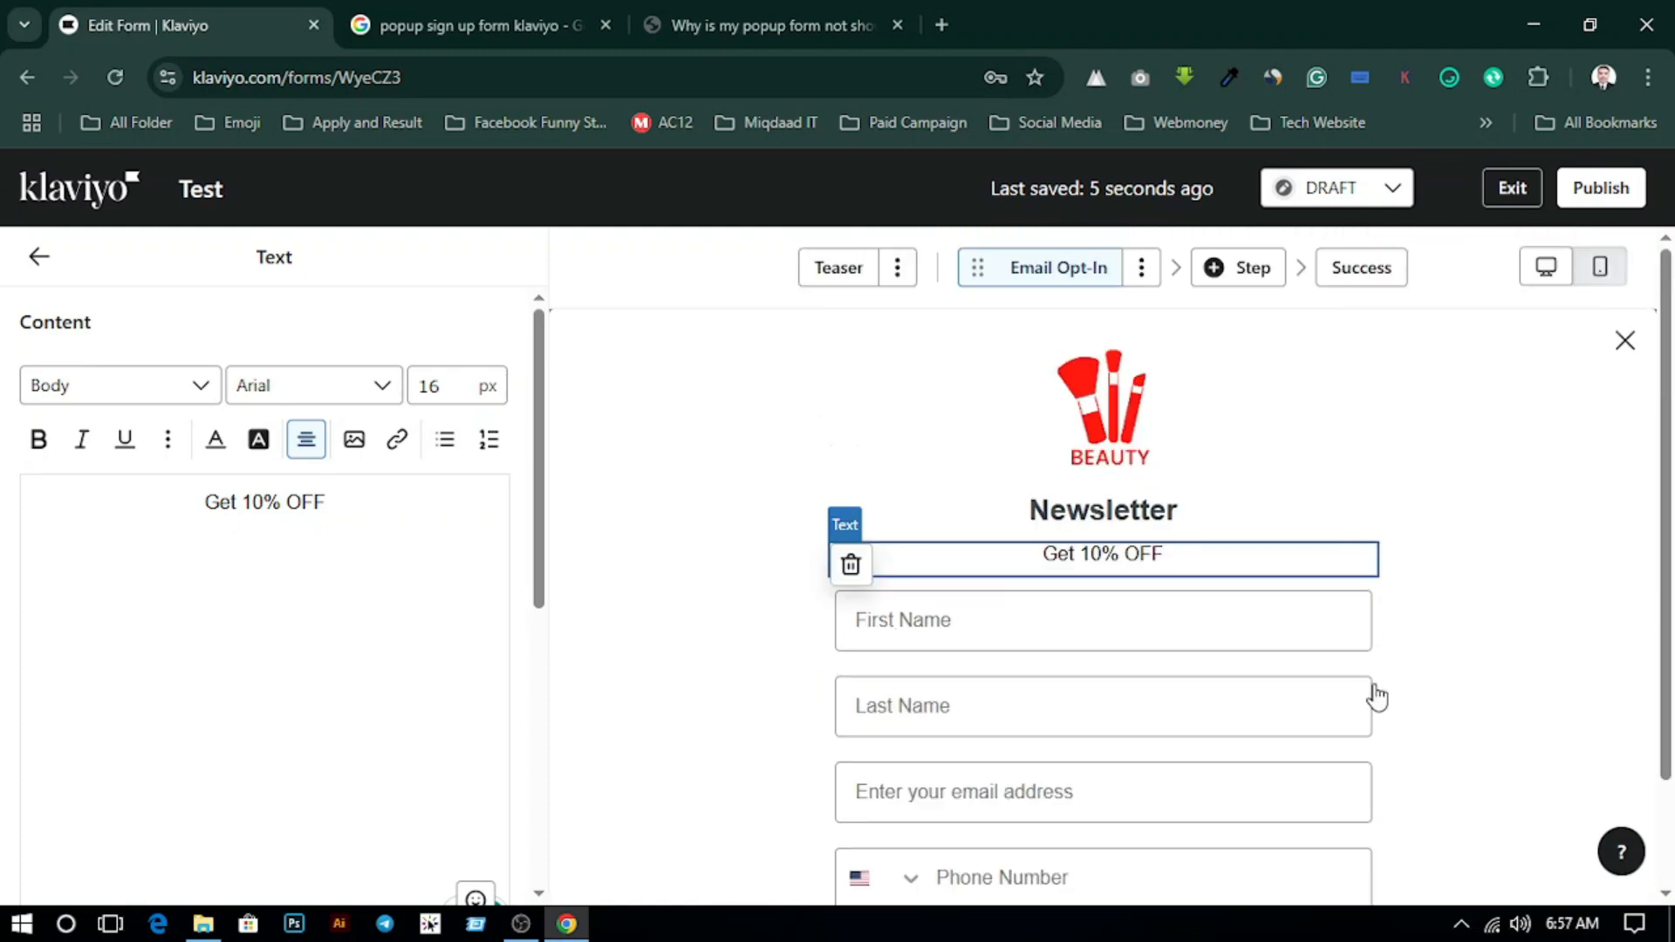
left_click(1246, 270)
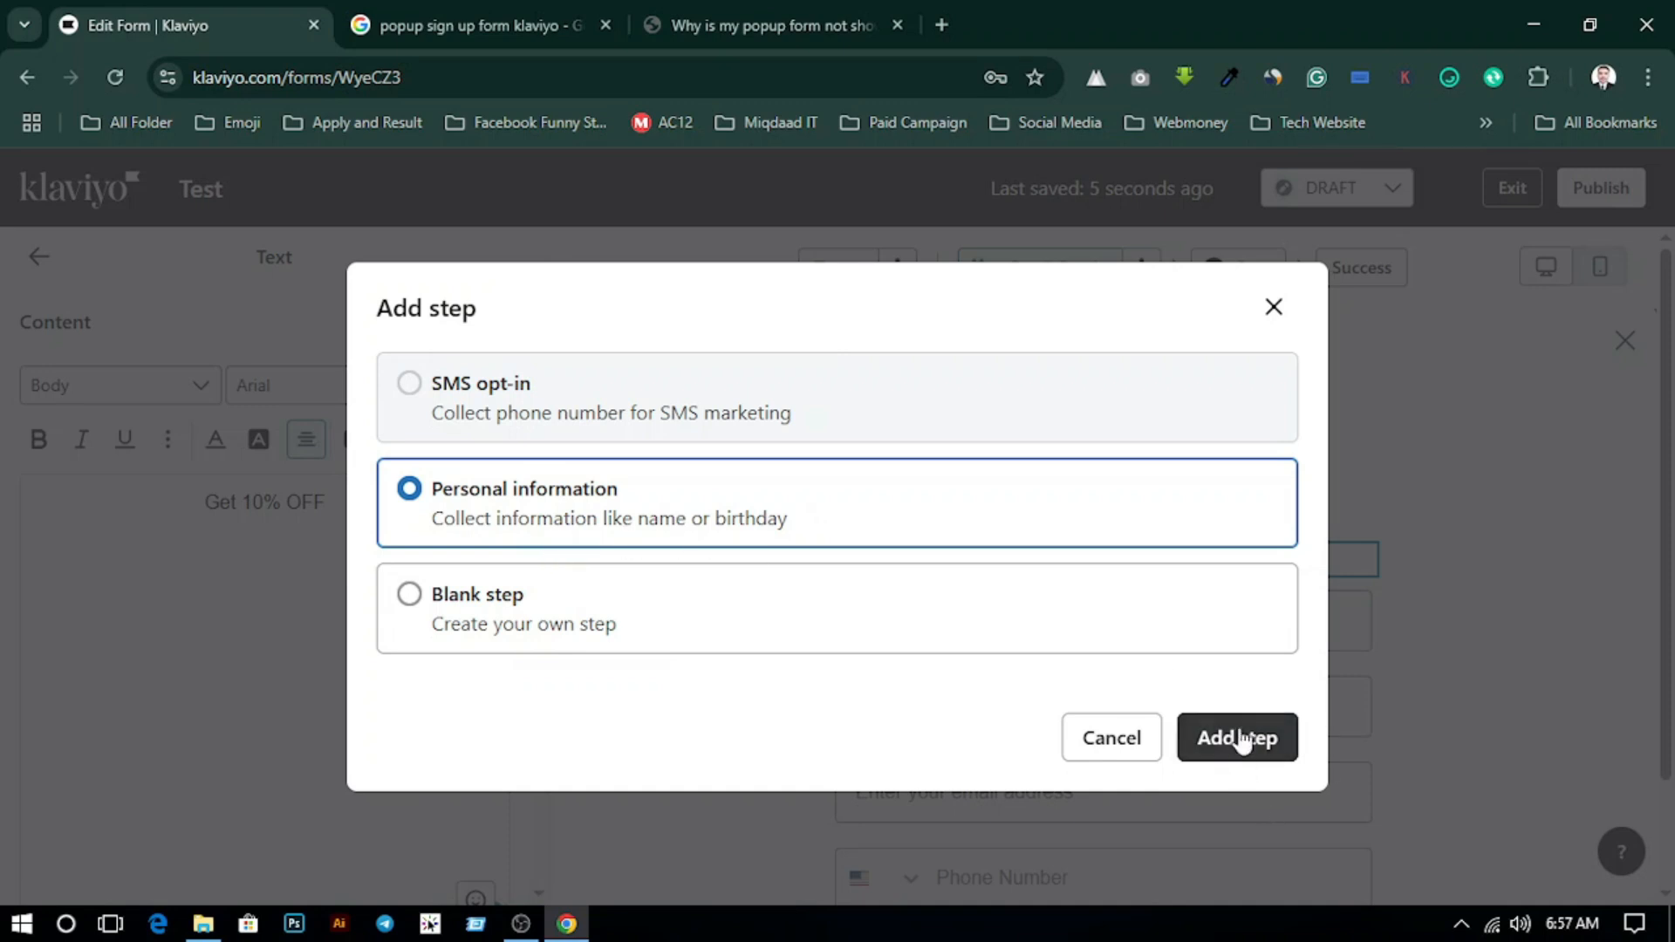
left_click(1272, 310)
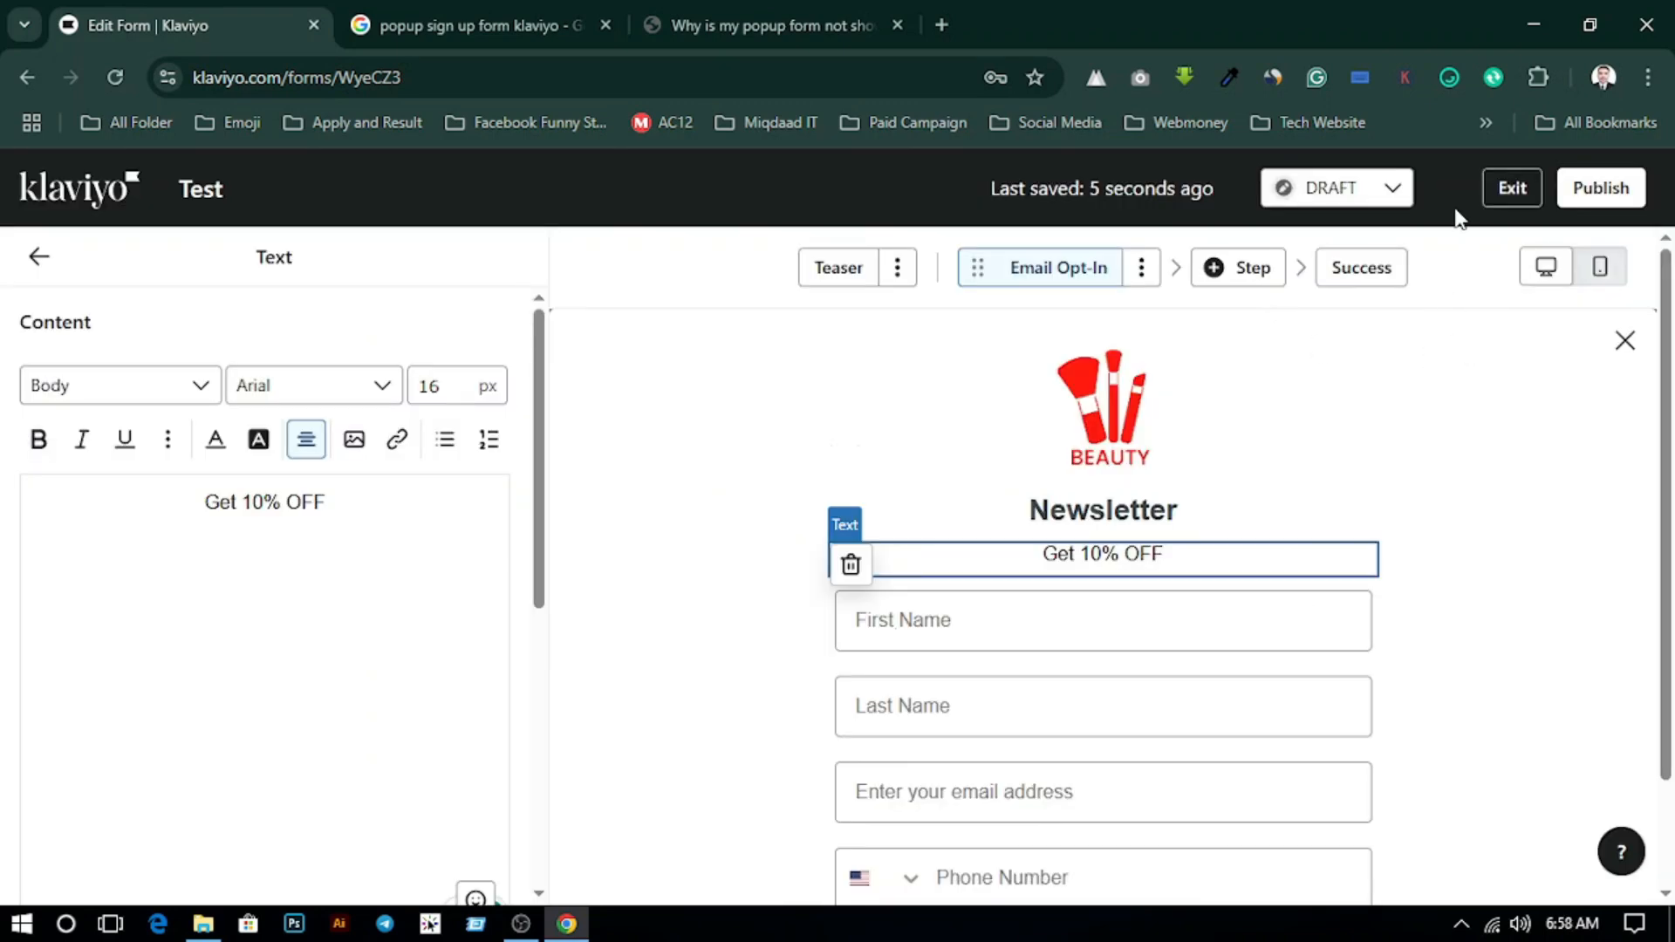
- Open the confirmation message text block on the form's Success step
left_click(1364, 271)
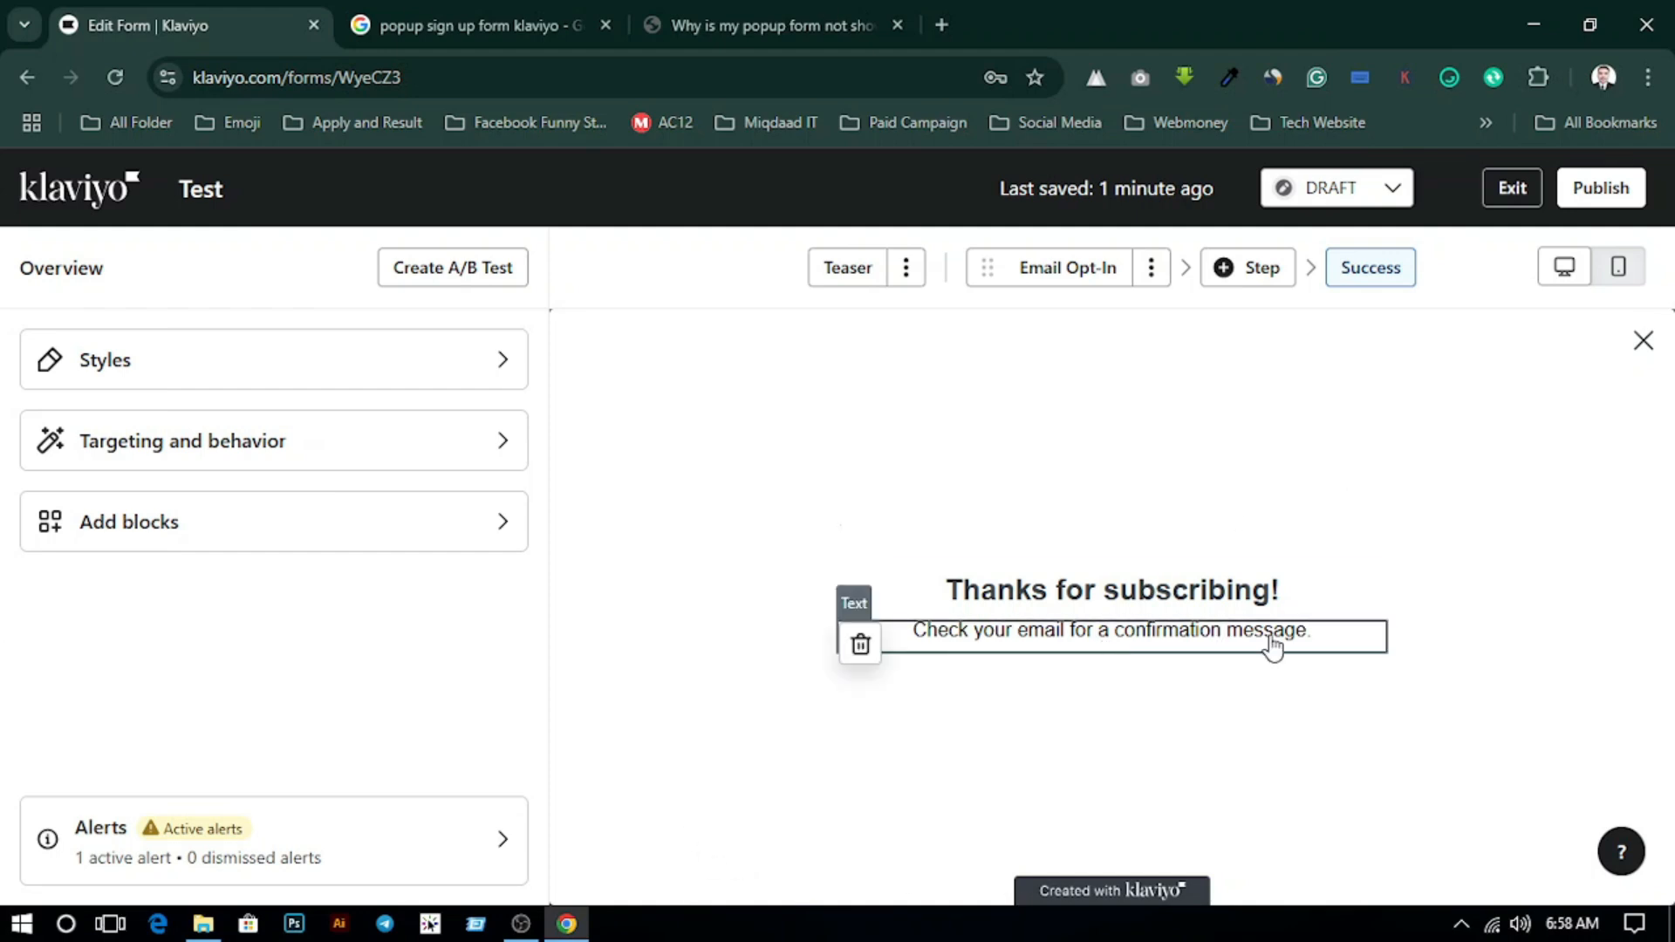
left_click(1179, 647)
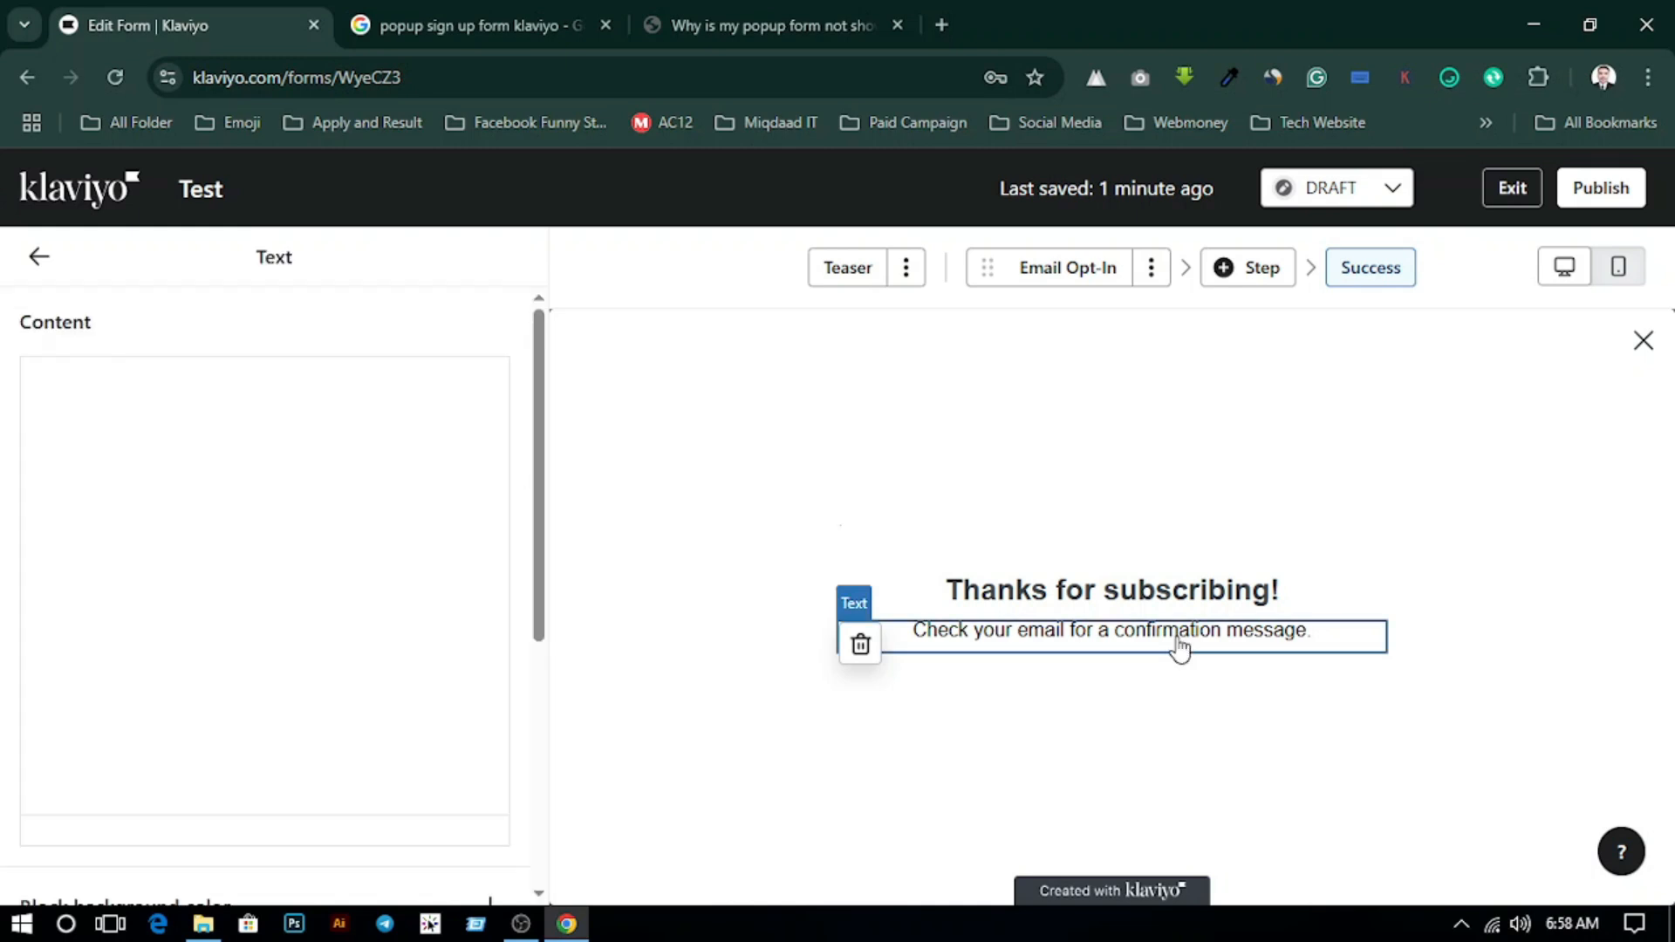